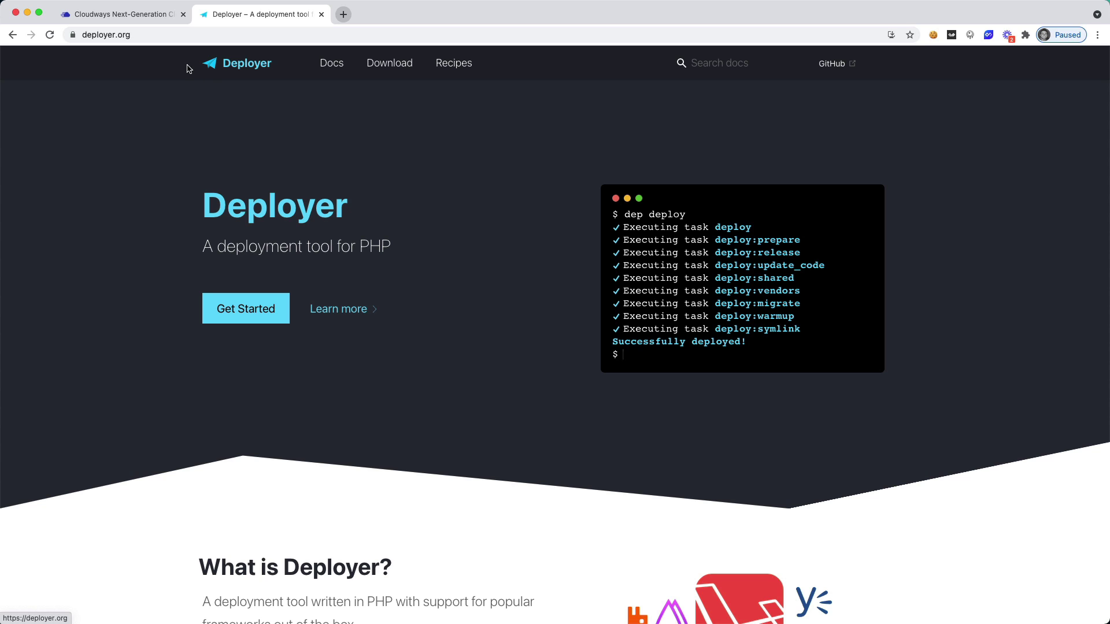
Step: Open the access details of MyLaravelApp in Cloudways and view its live site, closing the preview when done
left_click(141, 17)
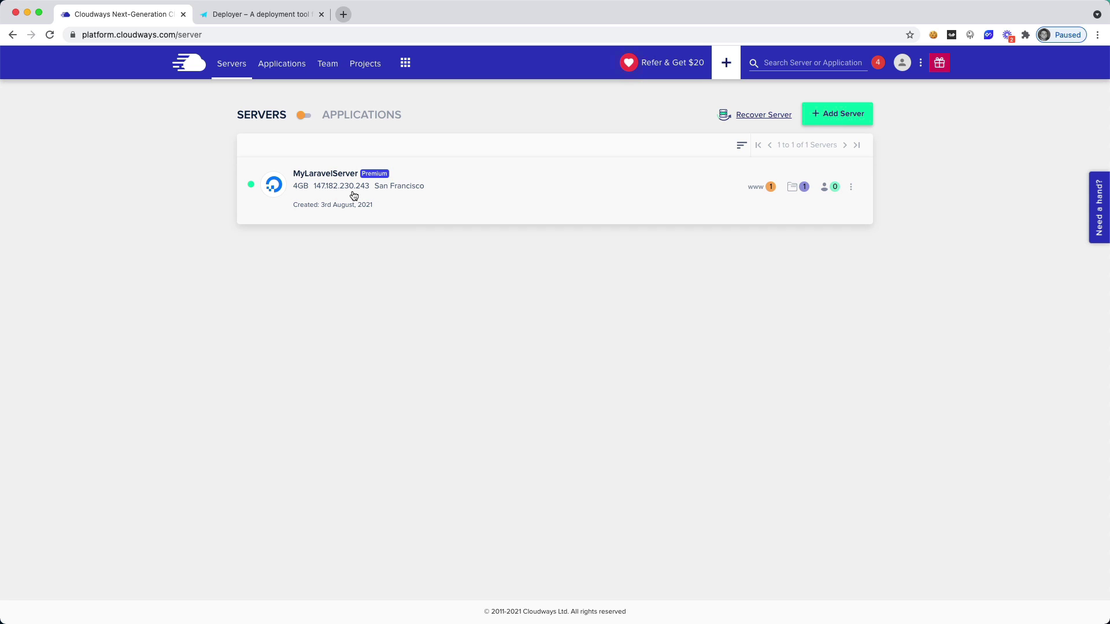
left_click(306, 115)
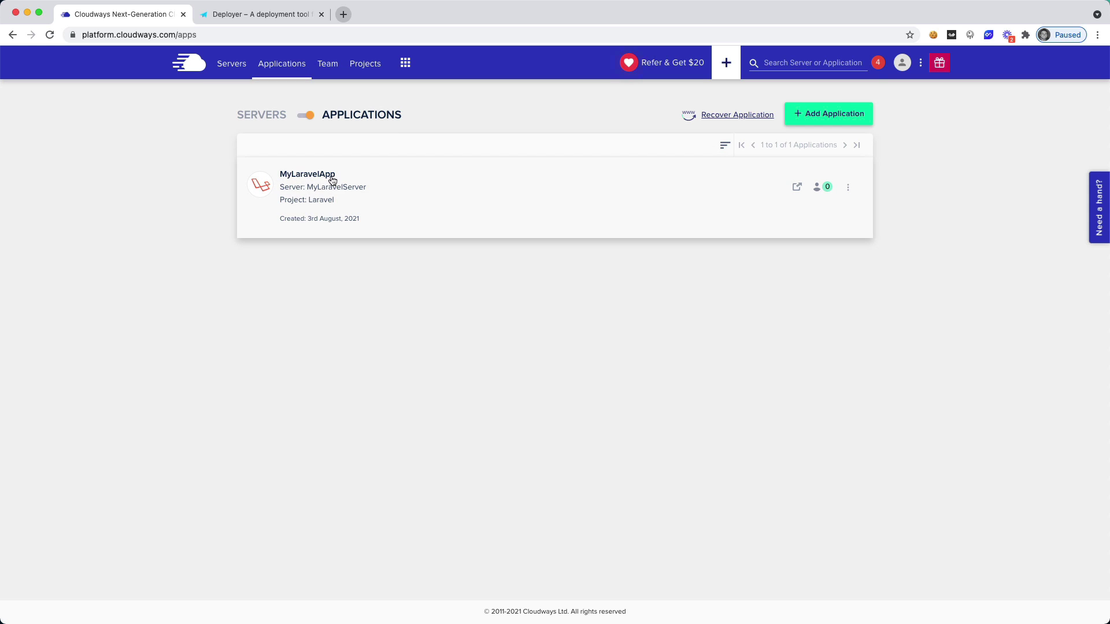
left_click(340, 184)
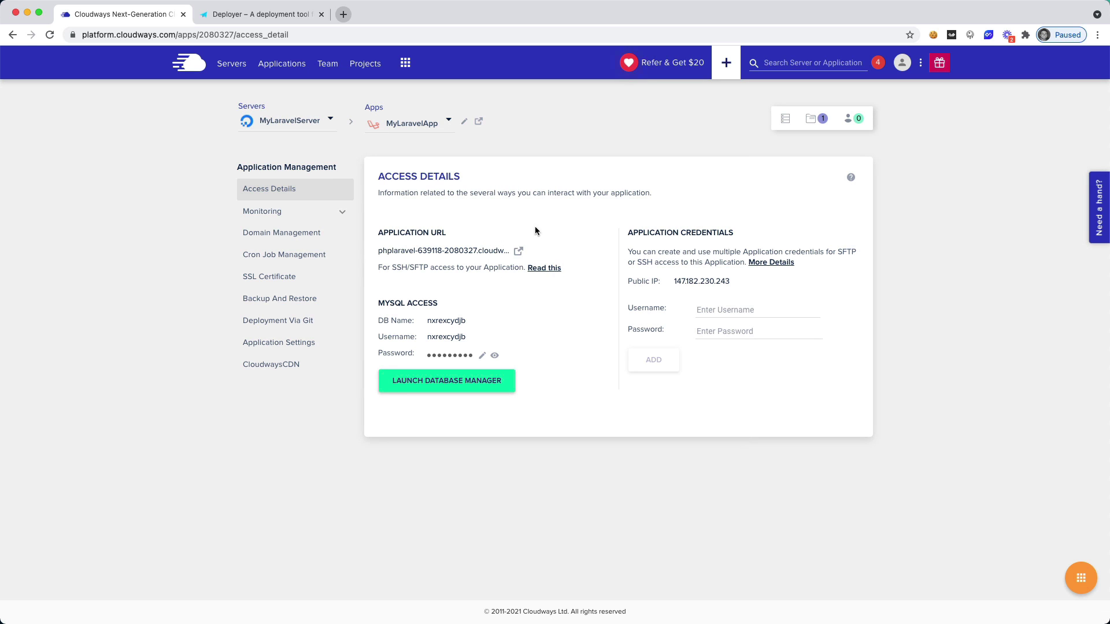
left_click(519, 252)
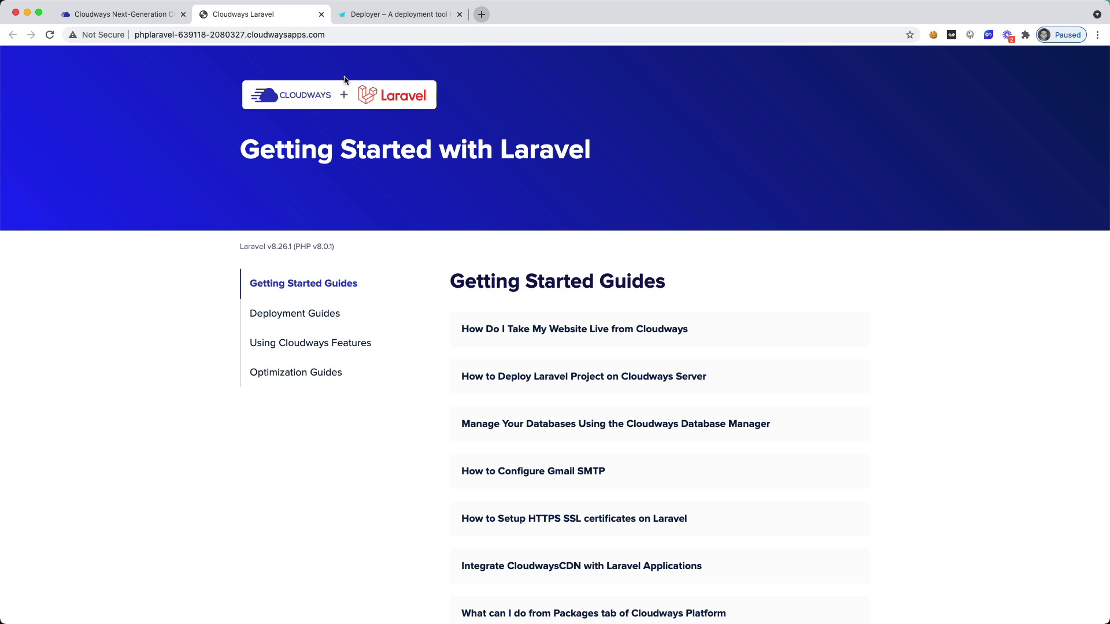
left_click(322, 15)
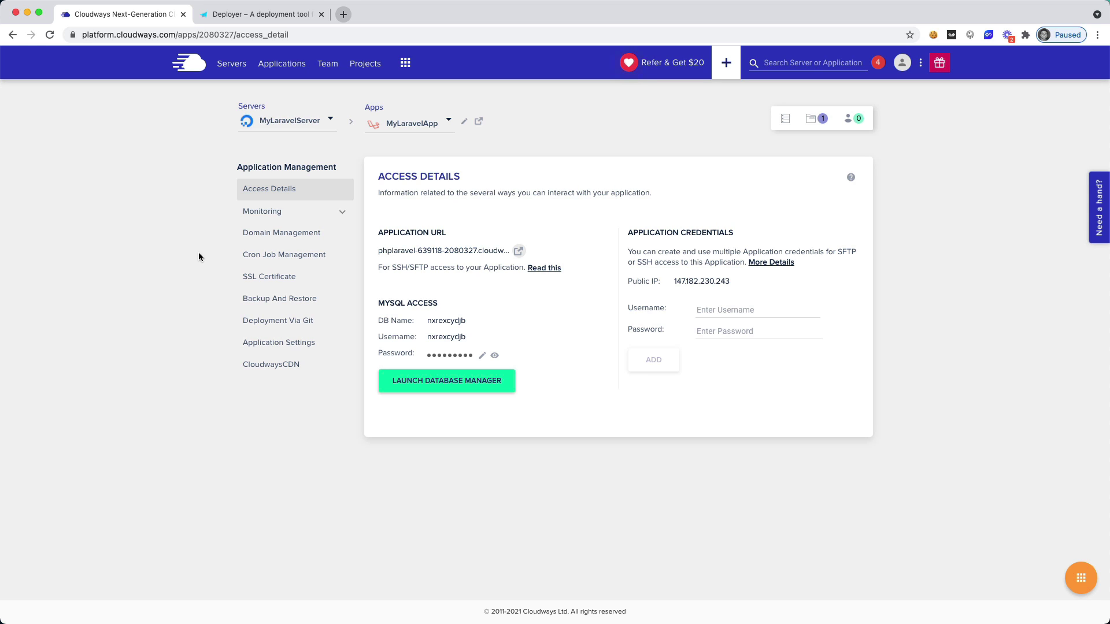
Step: Switch to iTerm and create a Laravel project with "laravel new laravel-deployer-cloudways" in ~/Sites
key("super+Tab")
key("super+Tab")
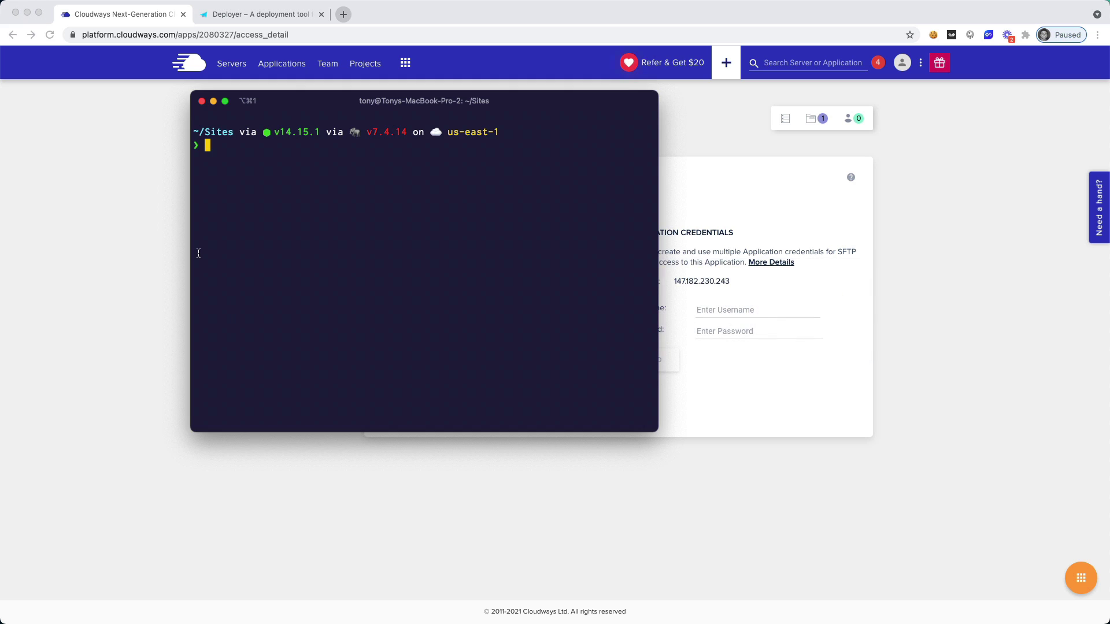
type("laravel new laravel-depl")
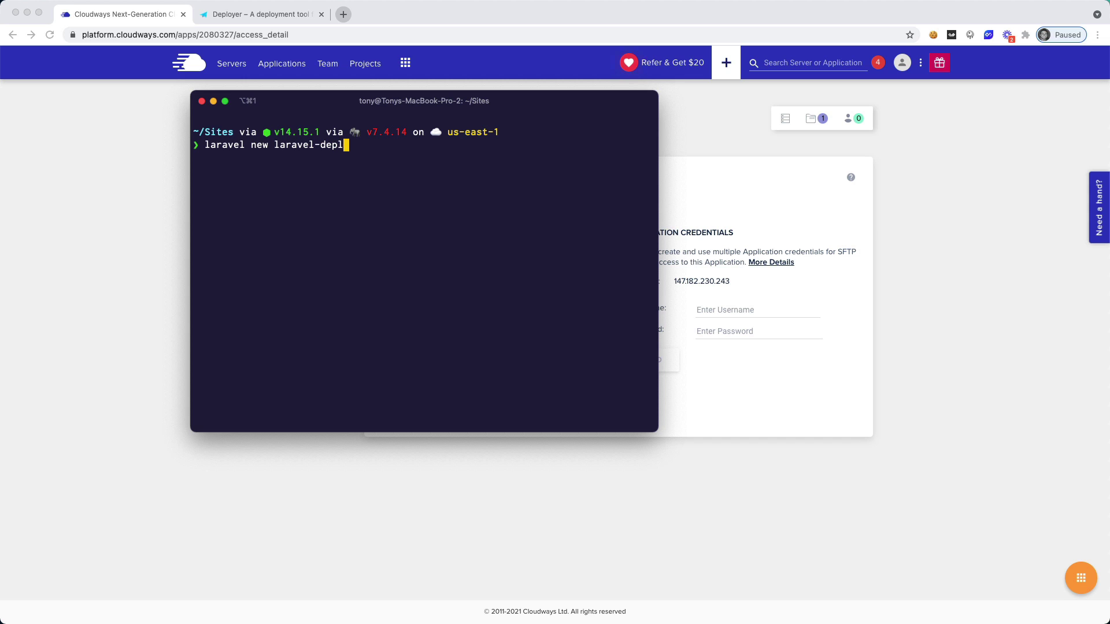
type("oyer-cloudways")
key("Return")
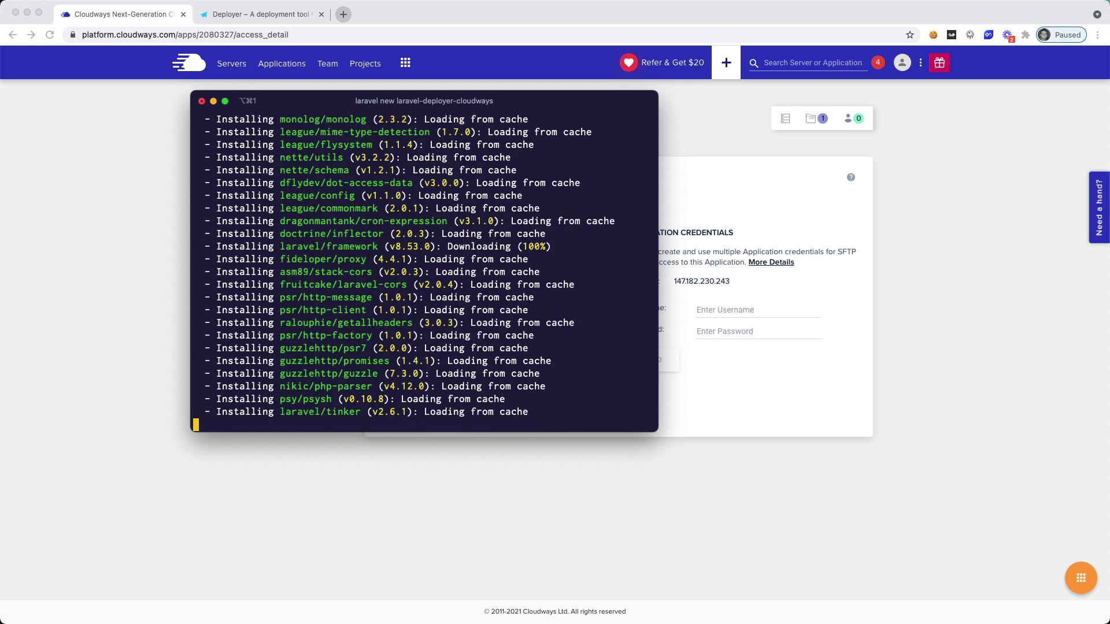
Step: Return to Chrome and load the local site laravel-deployer-cloudways.test in a new tab
left_click(131, 243)
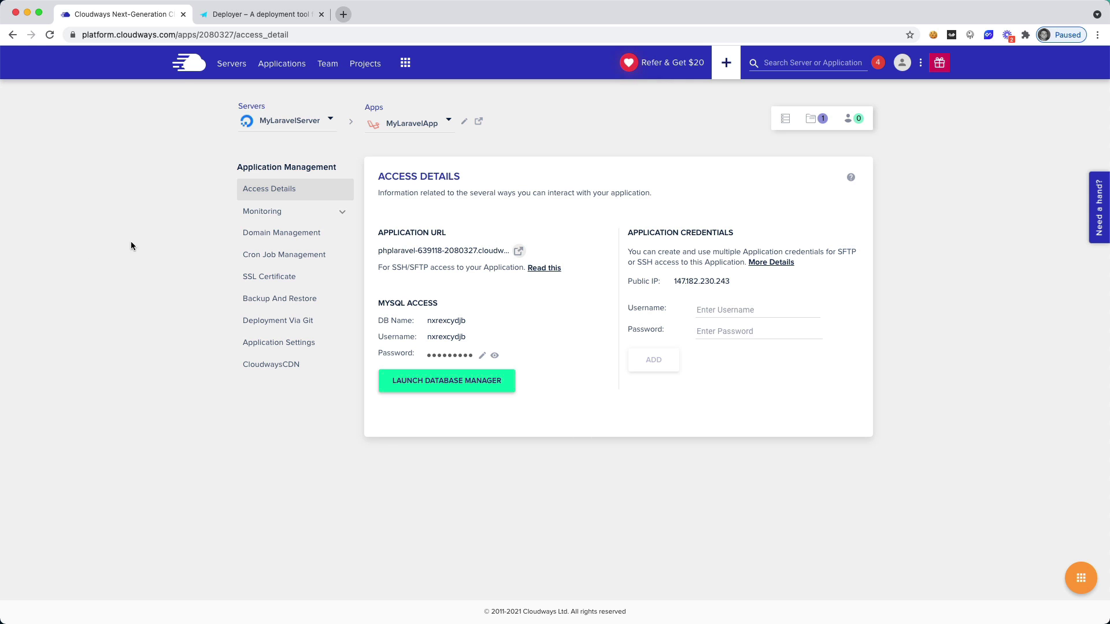
key("super+t")
type("laravel")
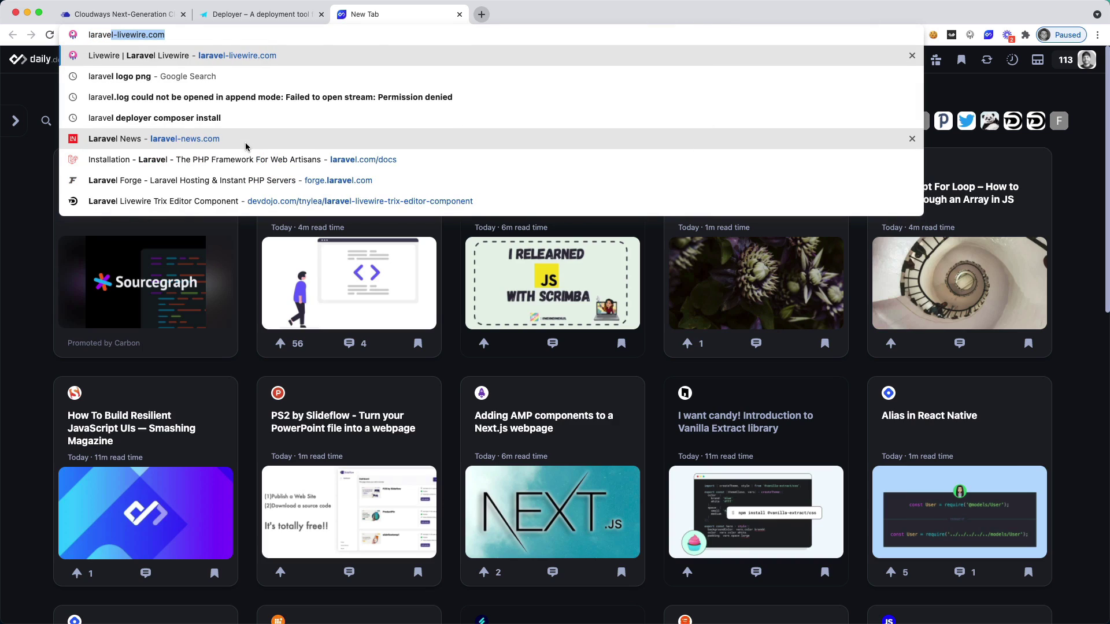
type("-deployer.c")
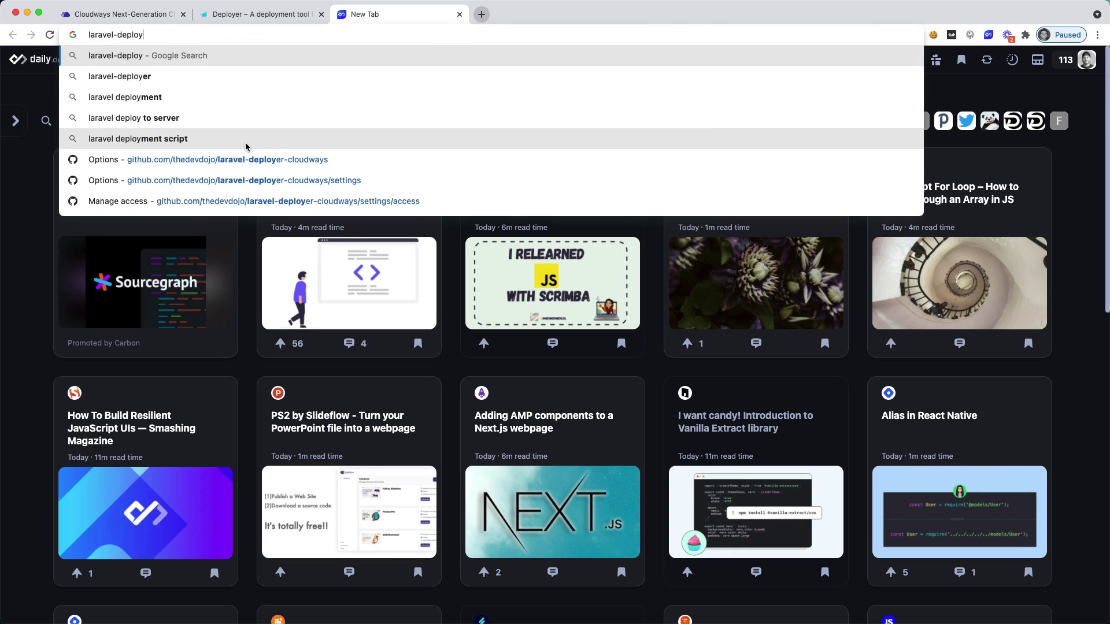
key("BackSpace")
key("BackSpace")
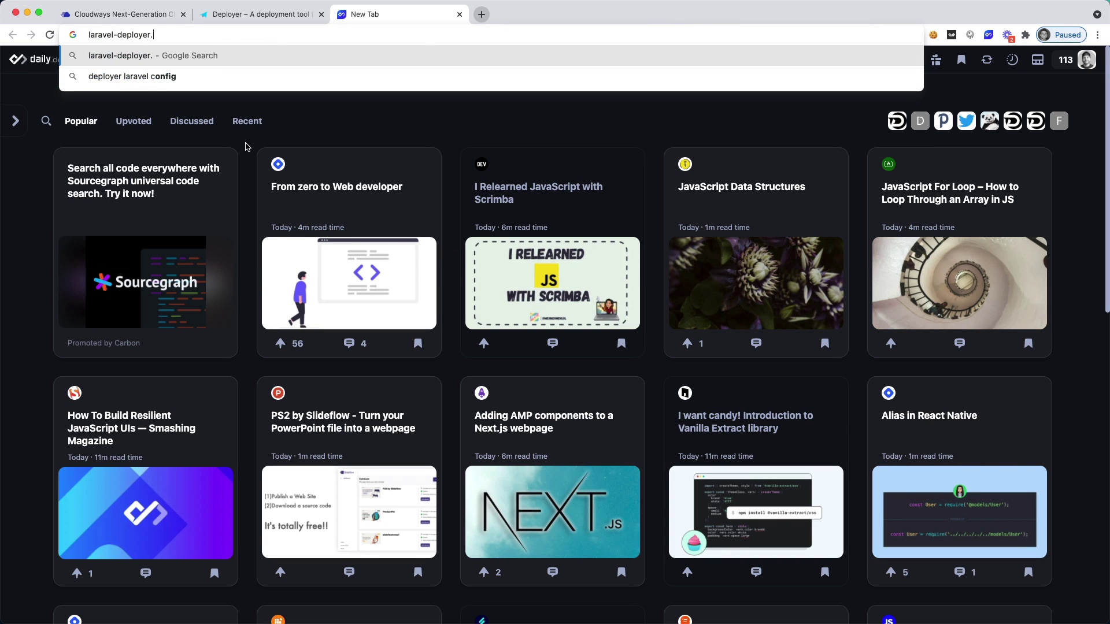
type("-d")
key("BackSpace")
type("cloud")
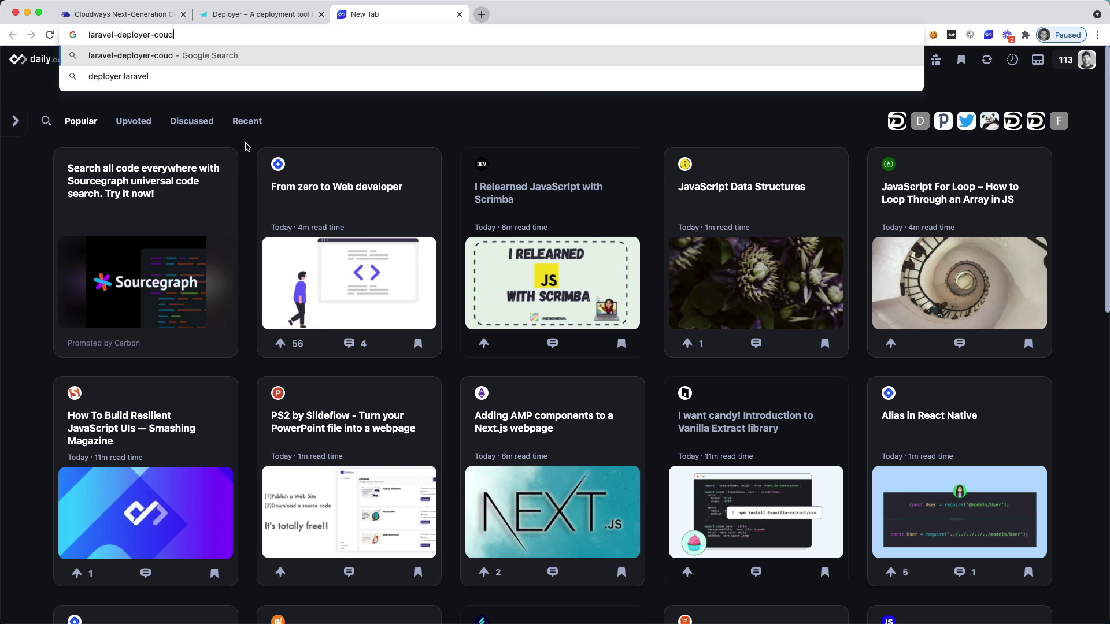
key("BackSpace")
key("BackSpace")
key("BackSpace")
key("BackSpace")
type("o")
key("BackSpace")
type("loudways")
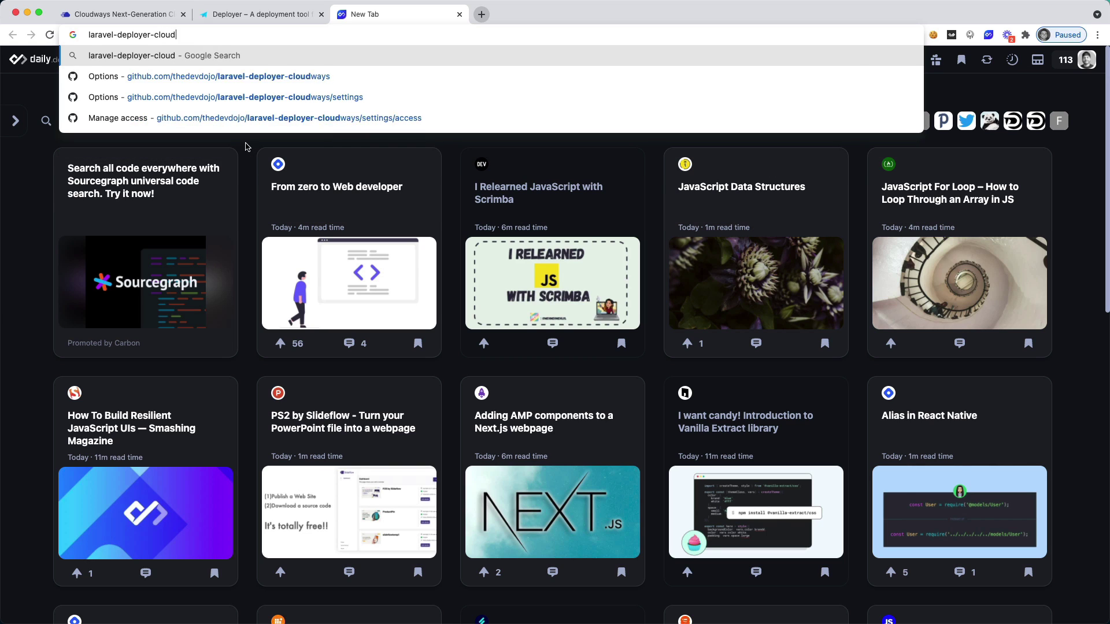
type(".test")
key("Return")
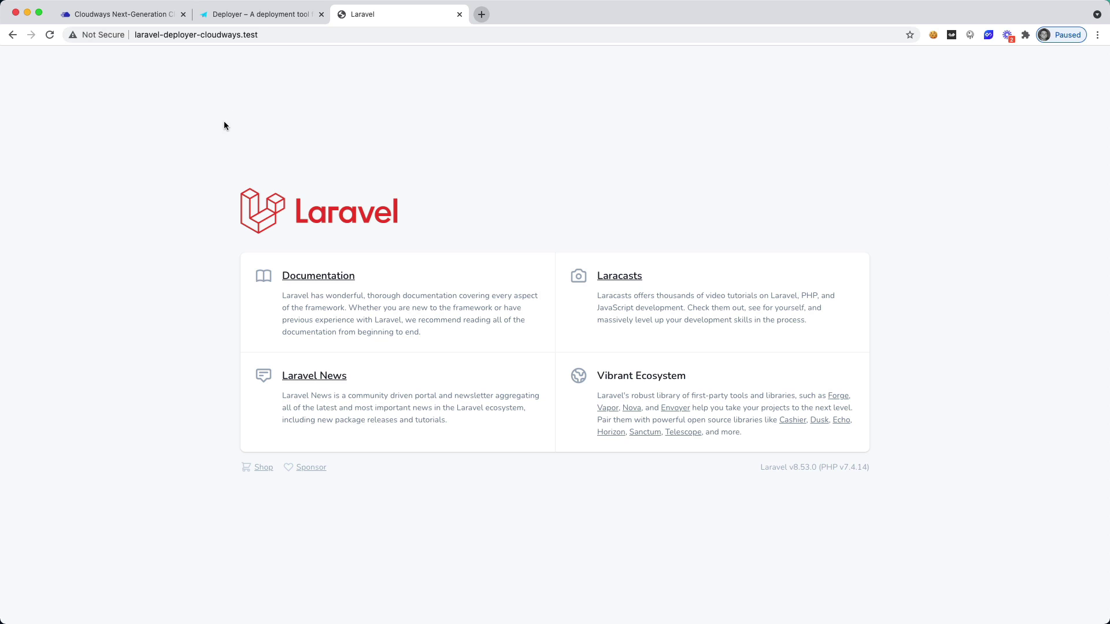
left_click(238, 19)
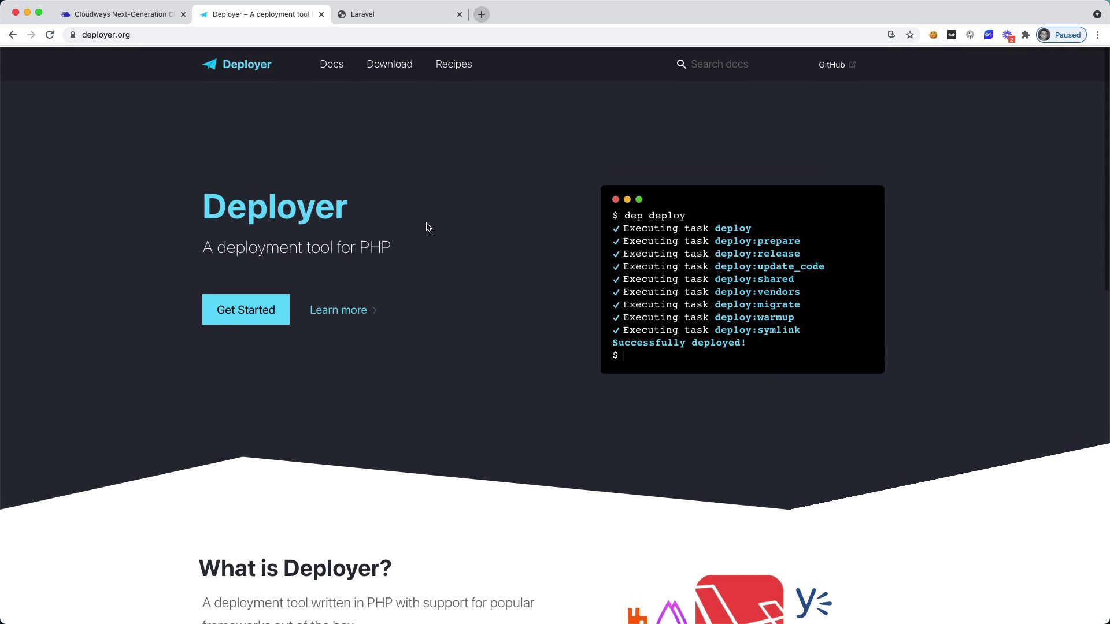
left_click(399, 71)
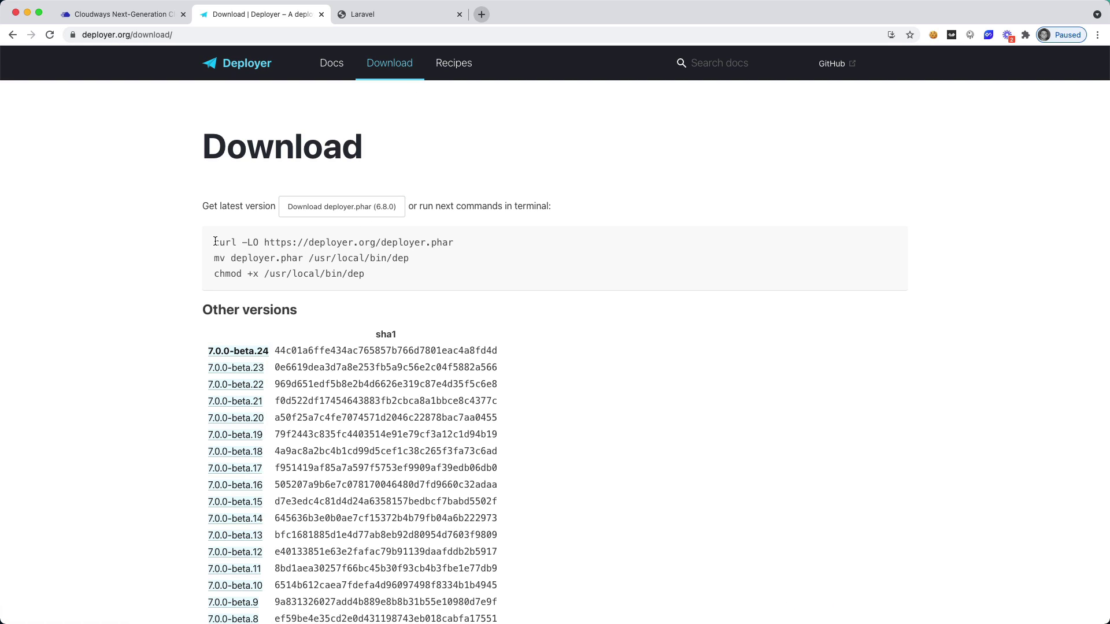
left_click_drag(216, 243, 457, 243)
key("super+c")
key("super+Tab")
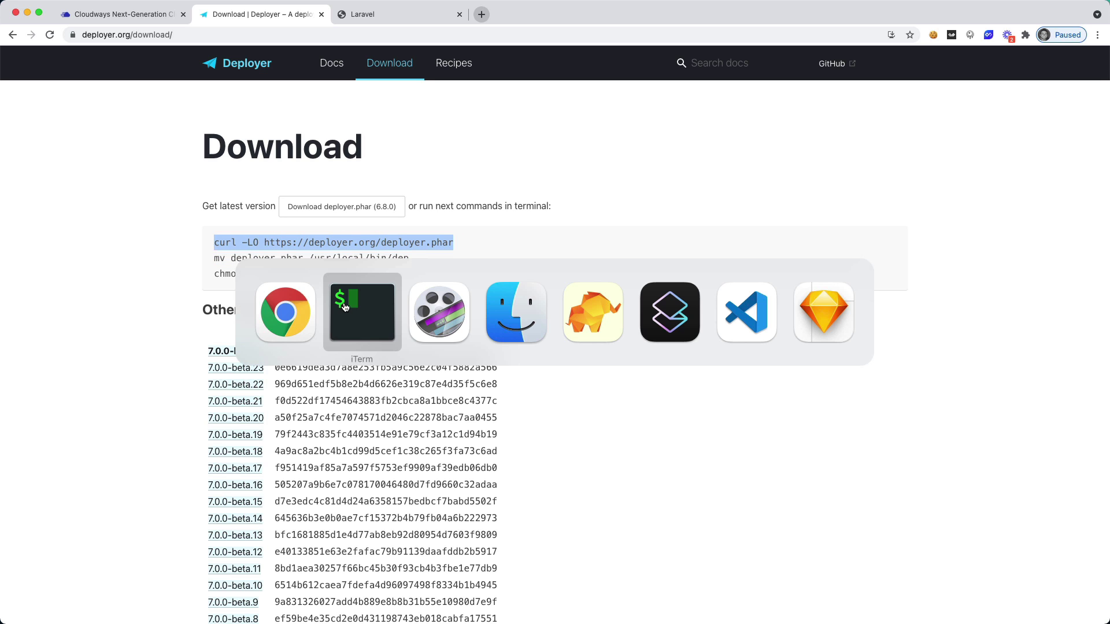
key("super+v")
key("Return")
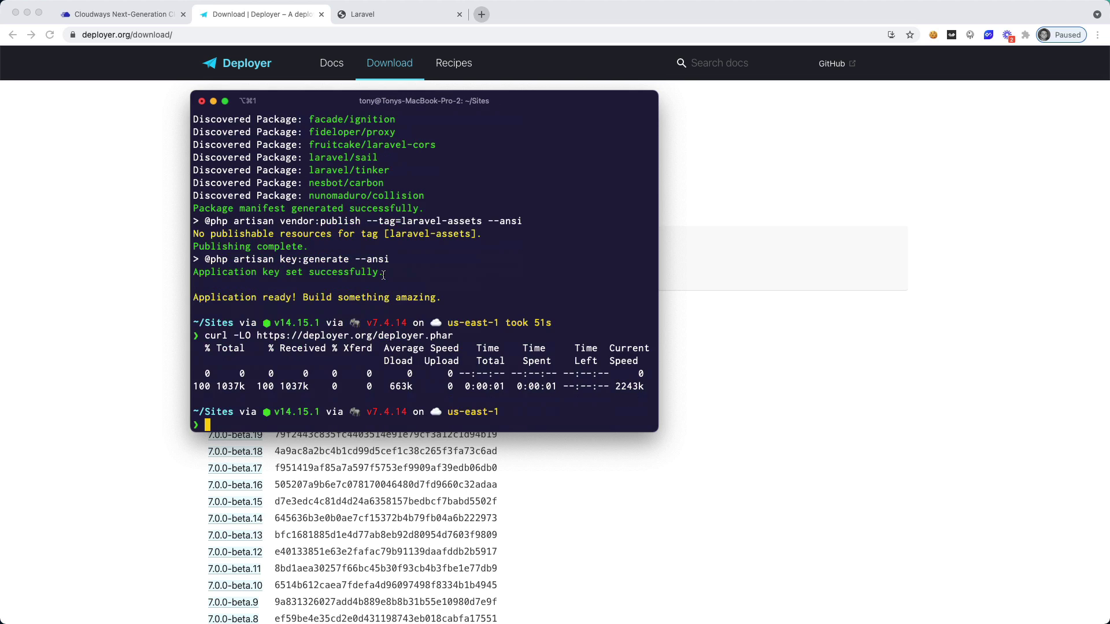
Step: Copy the move command from the download page in Chrome and run "mv deployer.phar /usr/local/bin/dep" in iTerm
key("super+Tab")
left_click(450, 257)
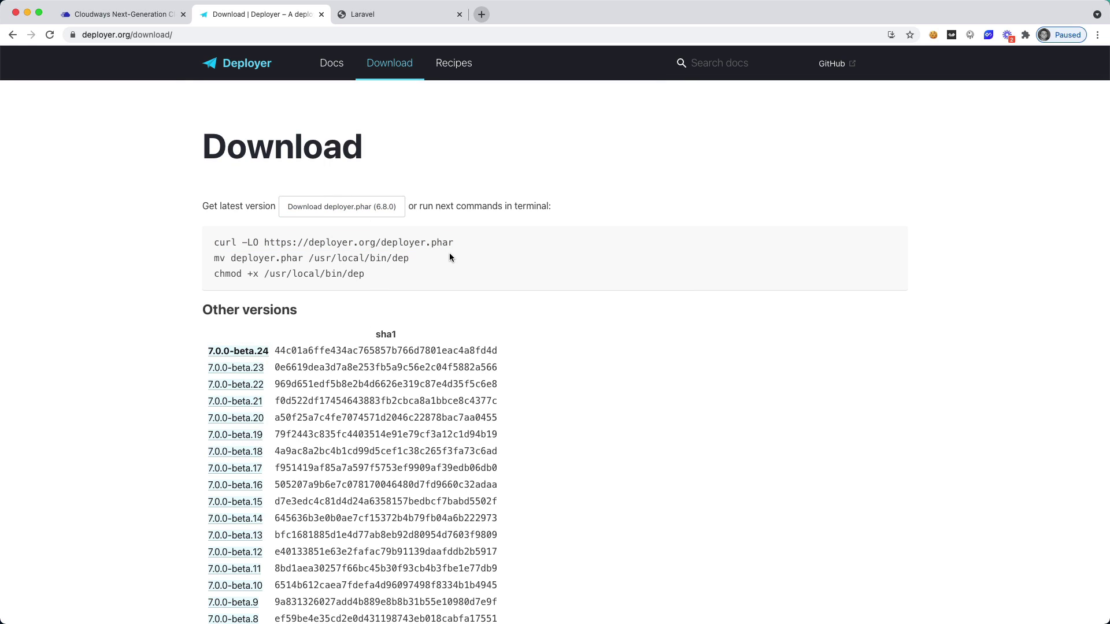
left_click_drag(421, 256, 213, 259)
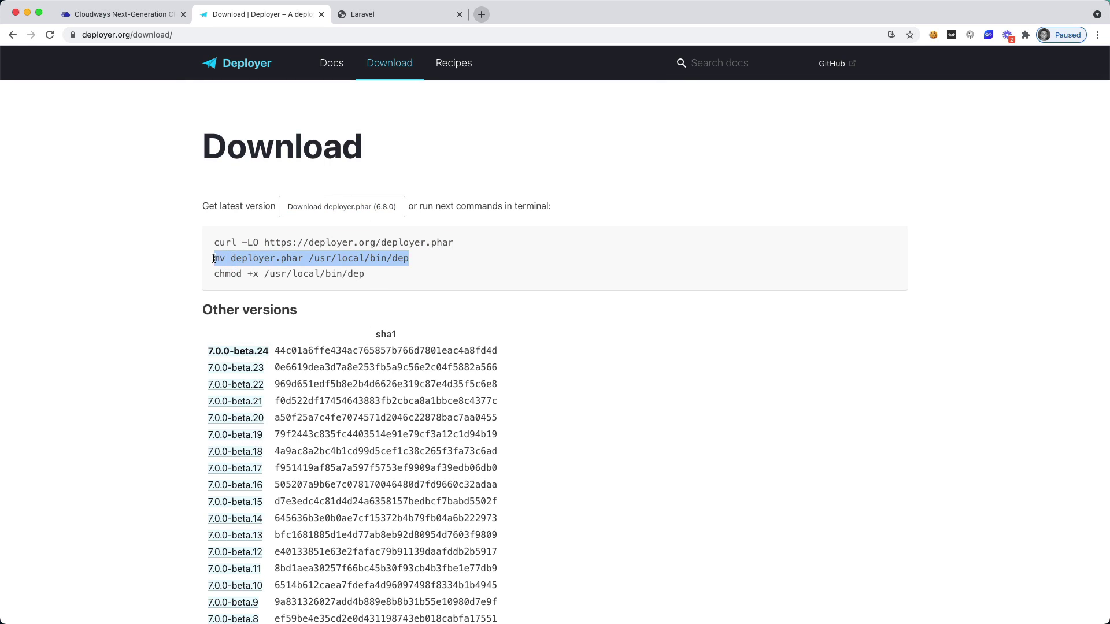
key("super+c")
key("super+Tab")
key("super+v")
key("Return")
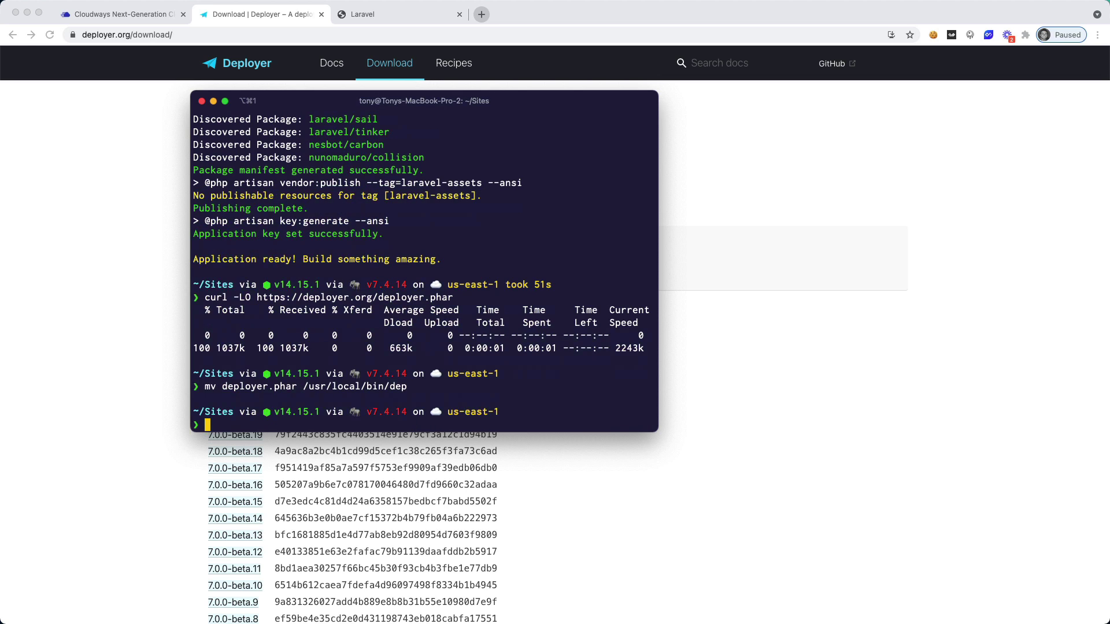
Step: Copy the permission command from Chrome's download page and run "chmod +x /usr/local/bin/dep" in iTerm to make Deployer executable
key("super+Tab")
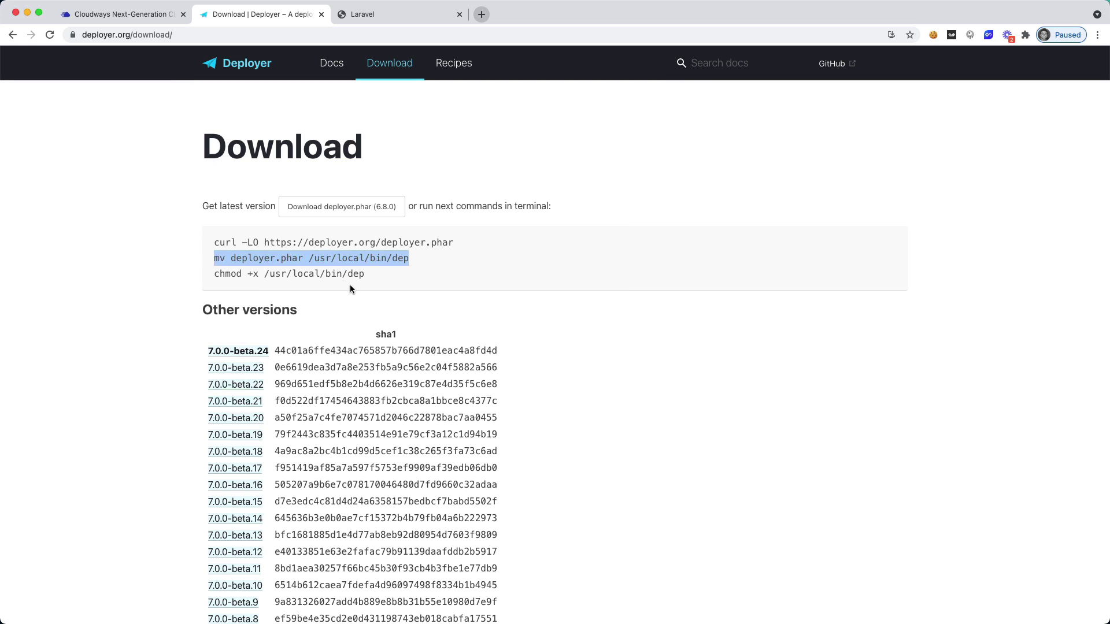
left_click_drag(363, 276, 214, 274)
key("super+c")
key("super+Tab")
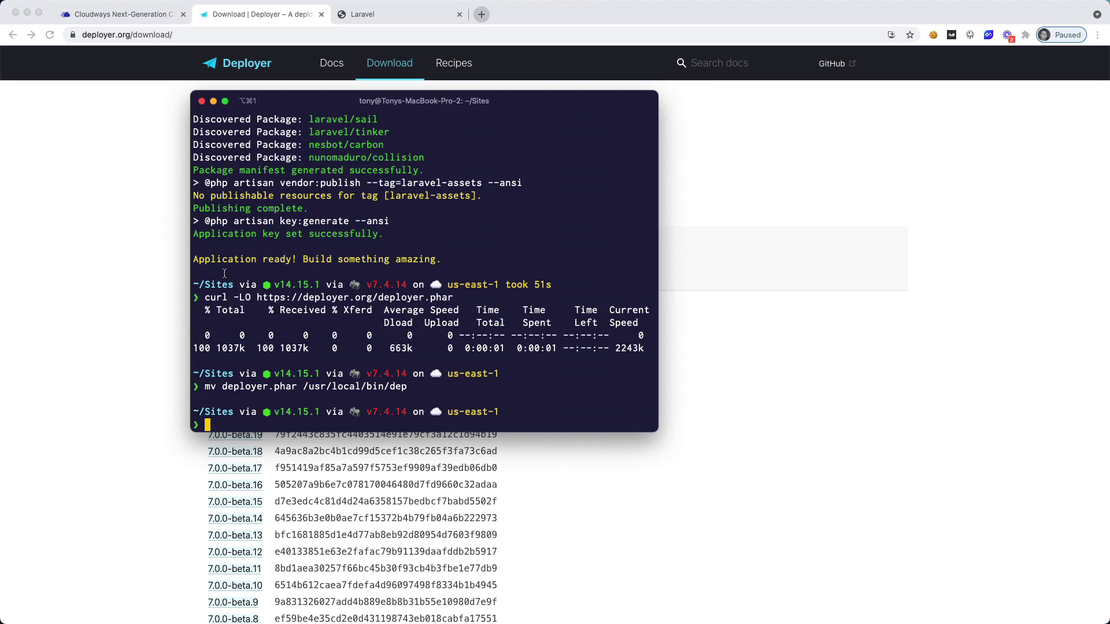
key("super+v")
key("Return")
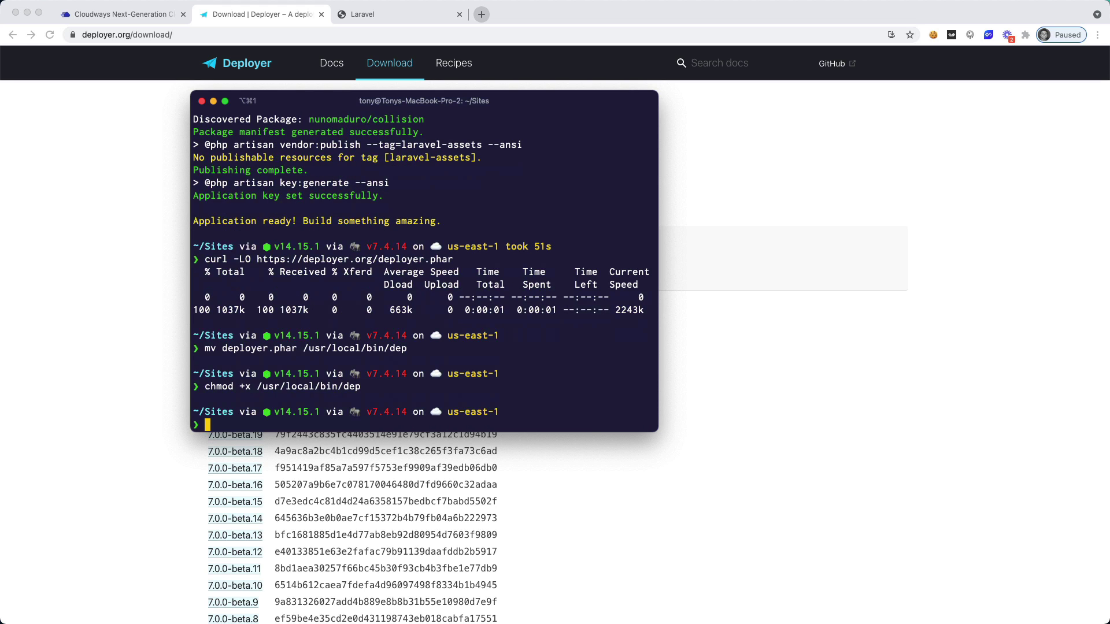
Step: Run "dep" in ~/Sites, review its options and commands, and enlarge the terminal window
type("dep")
key("Return")
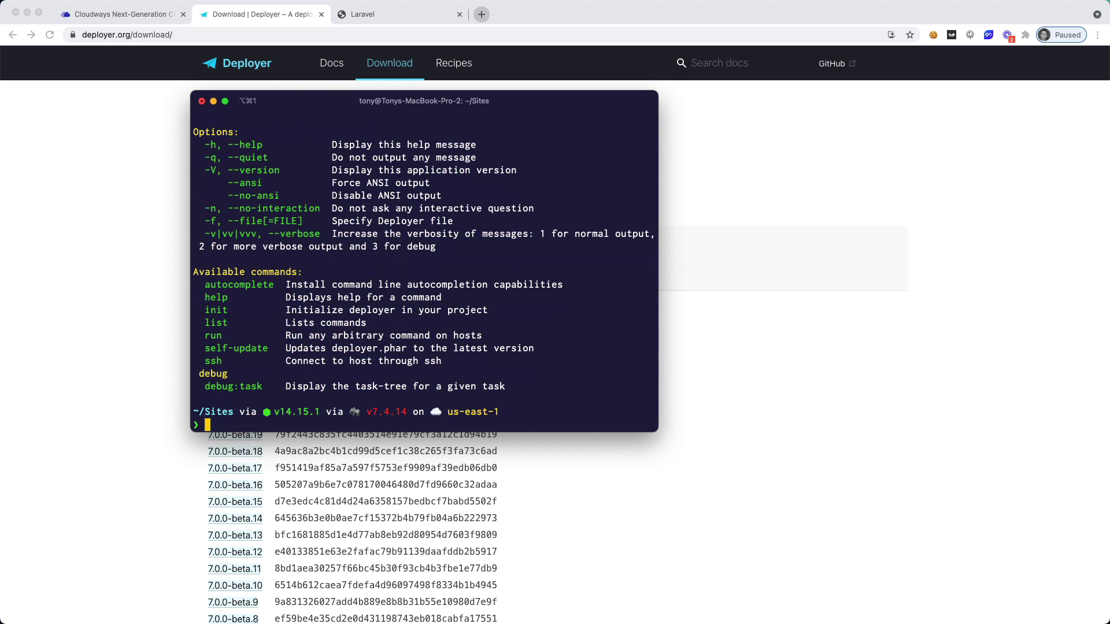
scroll(404, 299, "up", 5)
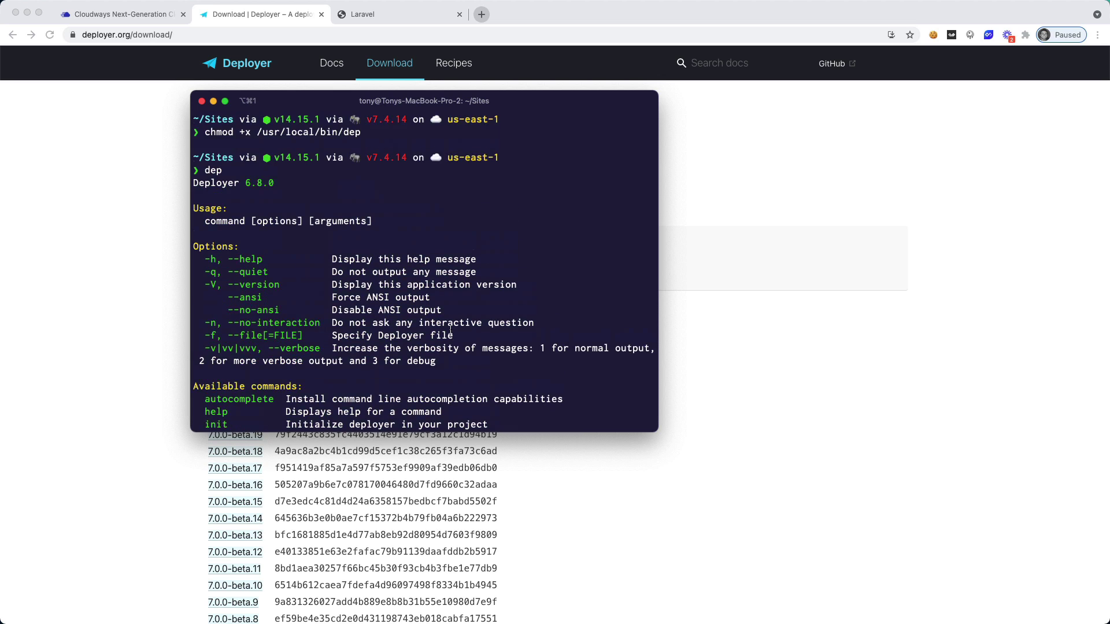
scroll(368, 268, "down", 5)
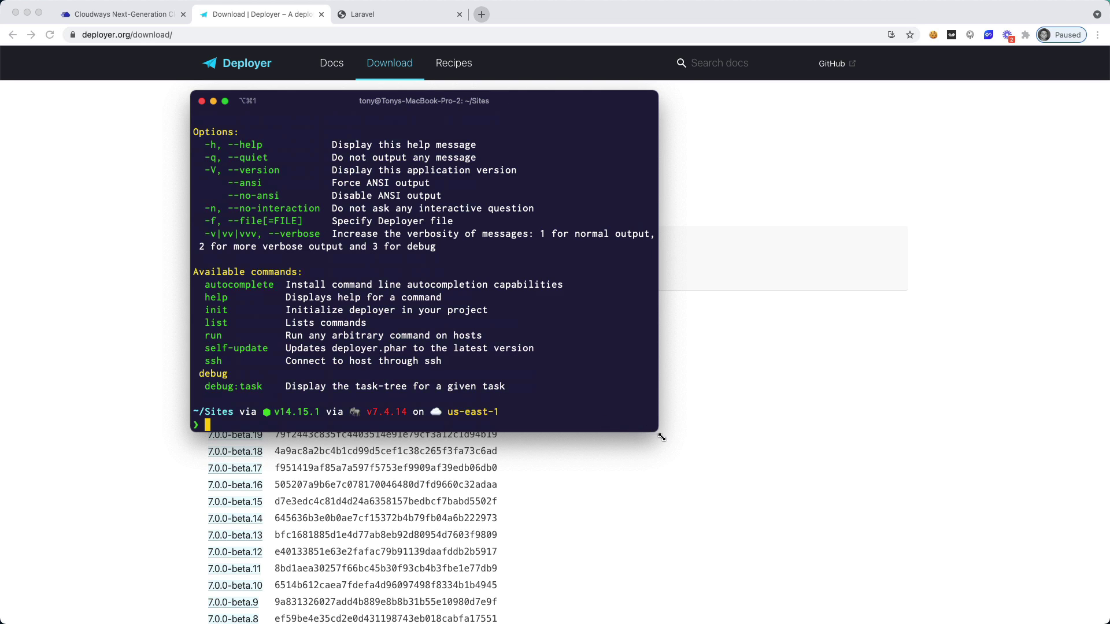
left_click_drag(659, 435, 766, 489)
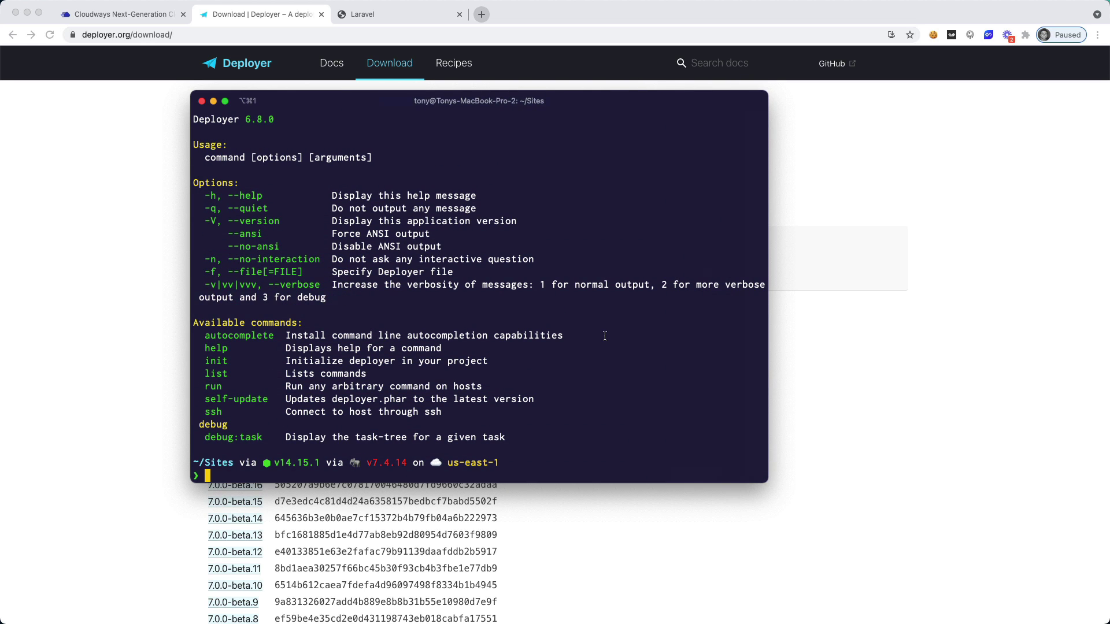
Step: Open a second terminal window and change to the ~/Sites/laravel-deployer-cloudways directory
key("super+n")
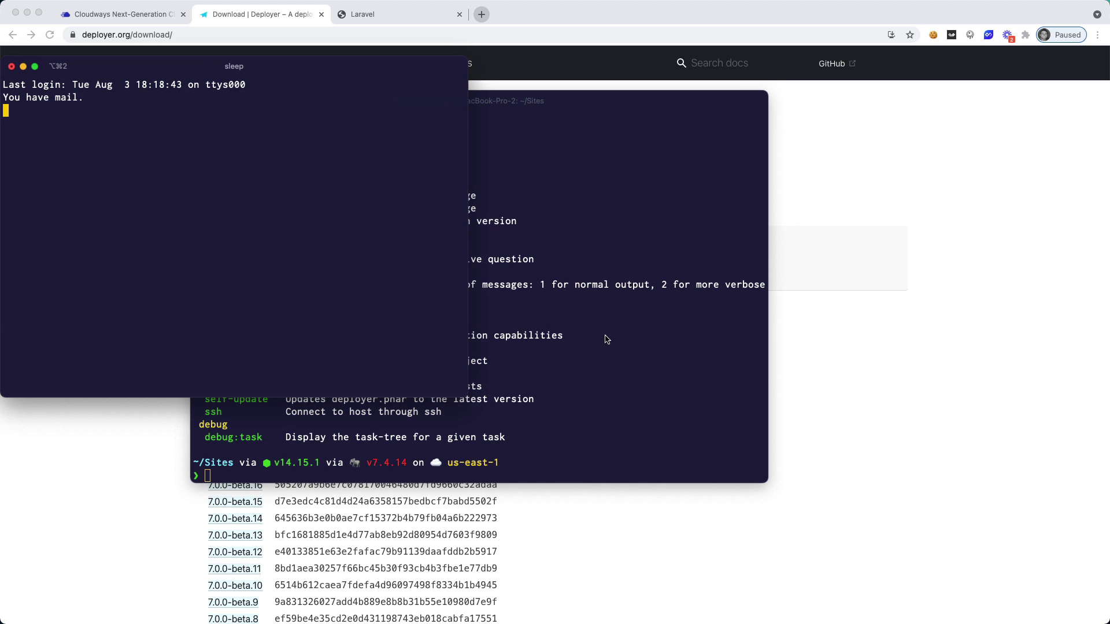
type("cd ~/Sites/")
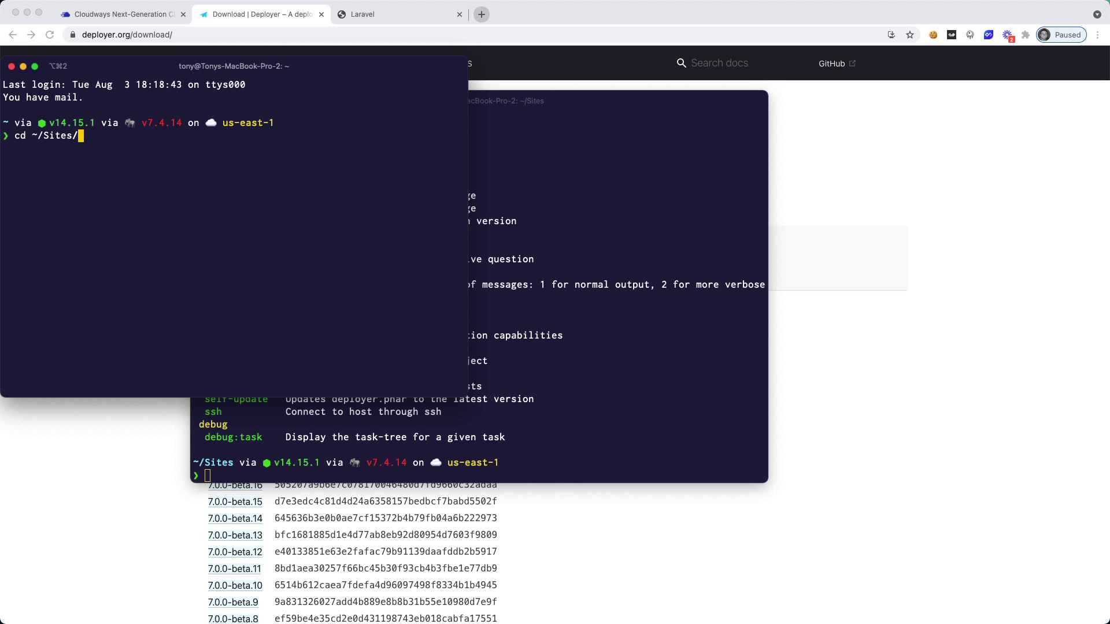
type("laravel-depl")
key("Tab")
key("Return")
Step: Run "dep" inside the laravel-deployer-cloudways project and examine the listed options and available commands
type("dep")
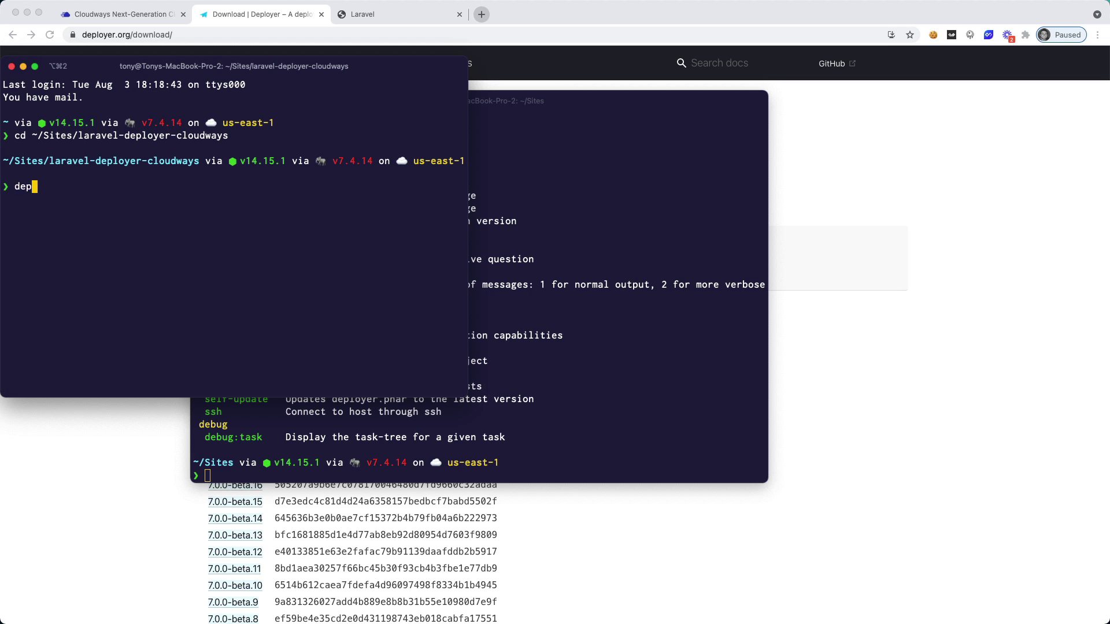
key("Return")
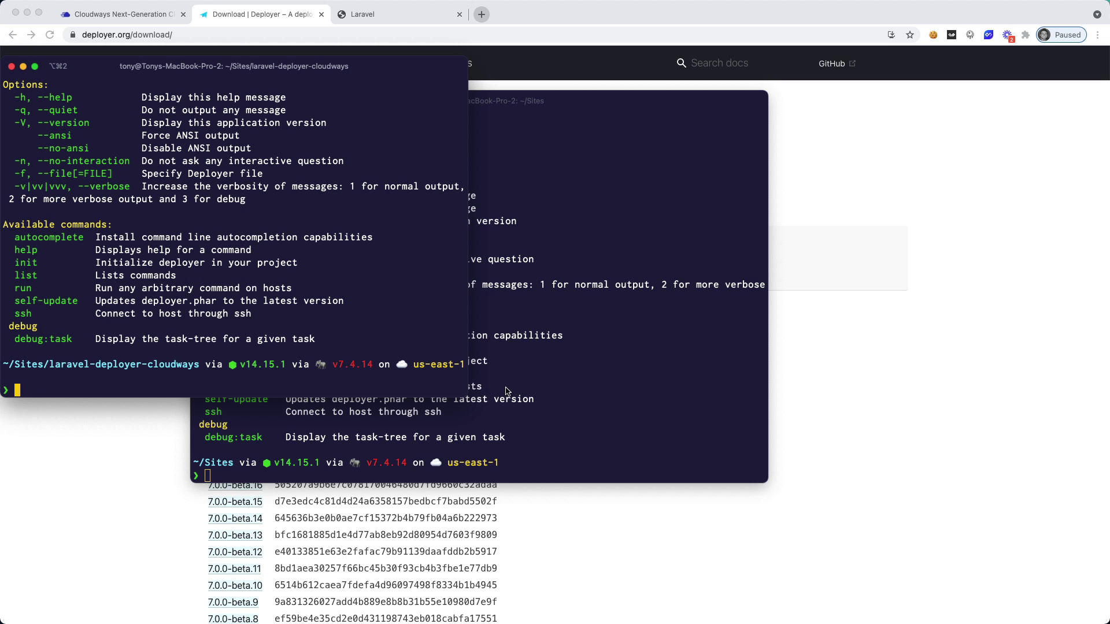
left_click_drag(466, 384, 116, 306)
left_click(386, 259)
scroll(63, 272, "up", 5)
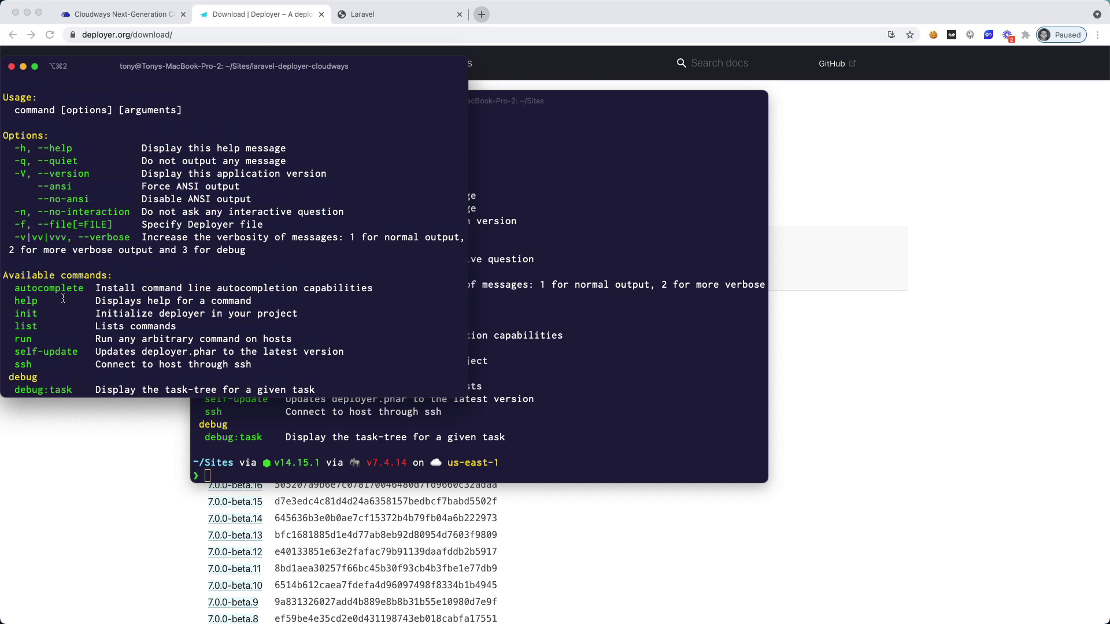
scroll(56, 231, "down", 5)
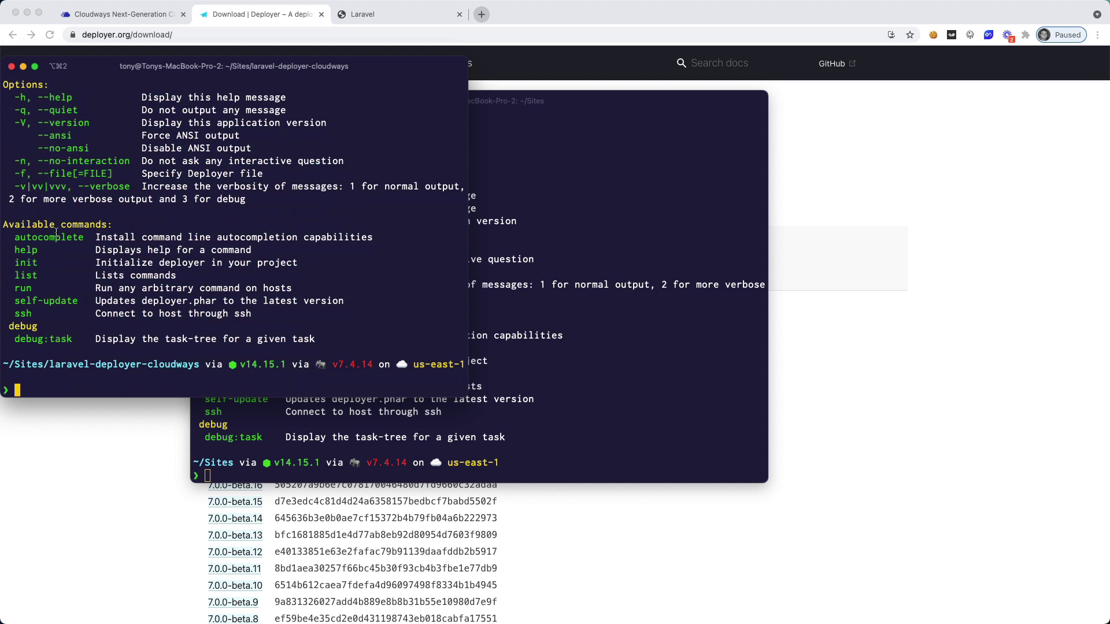
Step: Try to run "dep deploy" in the laravel-deployer-cloudways project and move the terminal window over the other one
type("dep deploy")
key("Return")
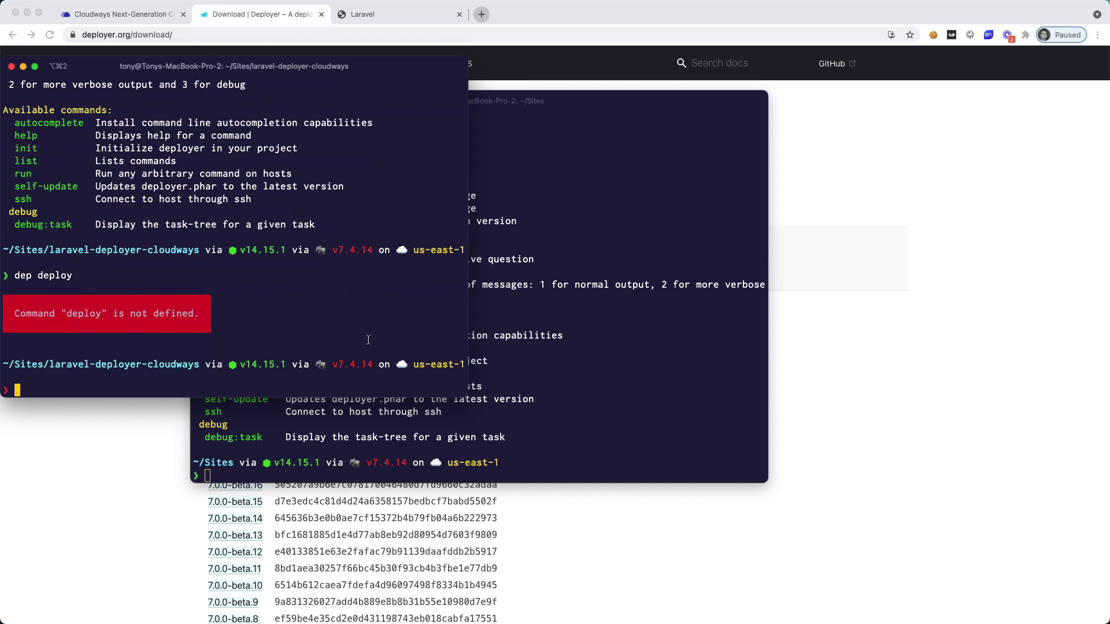
left_click_drag(415, 73, 647, 112)
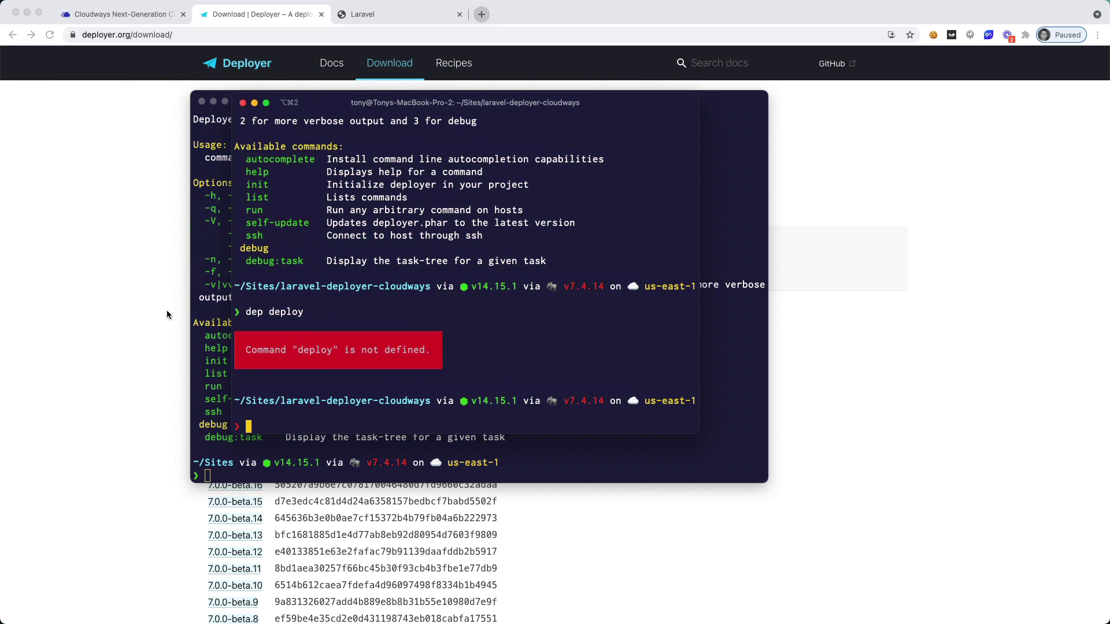
Step: Switch to Chrome, search the Deployer docs for "laravel" and open the "How to deploy Laravel" guide at its init command
left_click(148, 310)
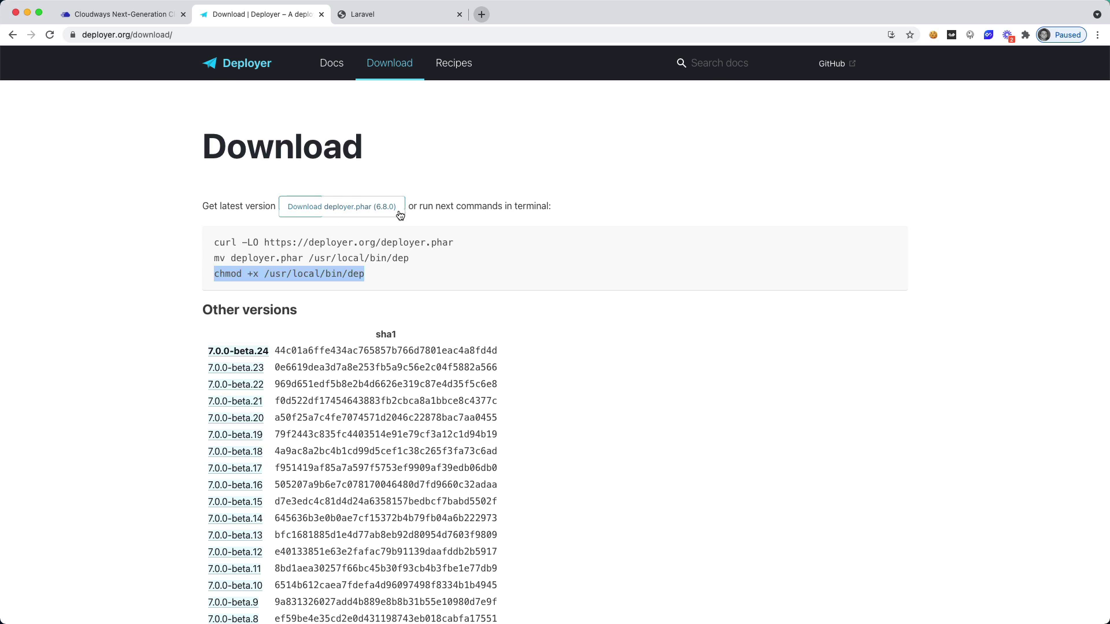
left_click(719, 64)
type("laravel")
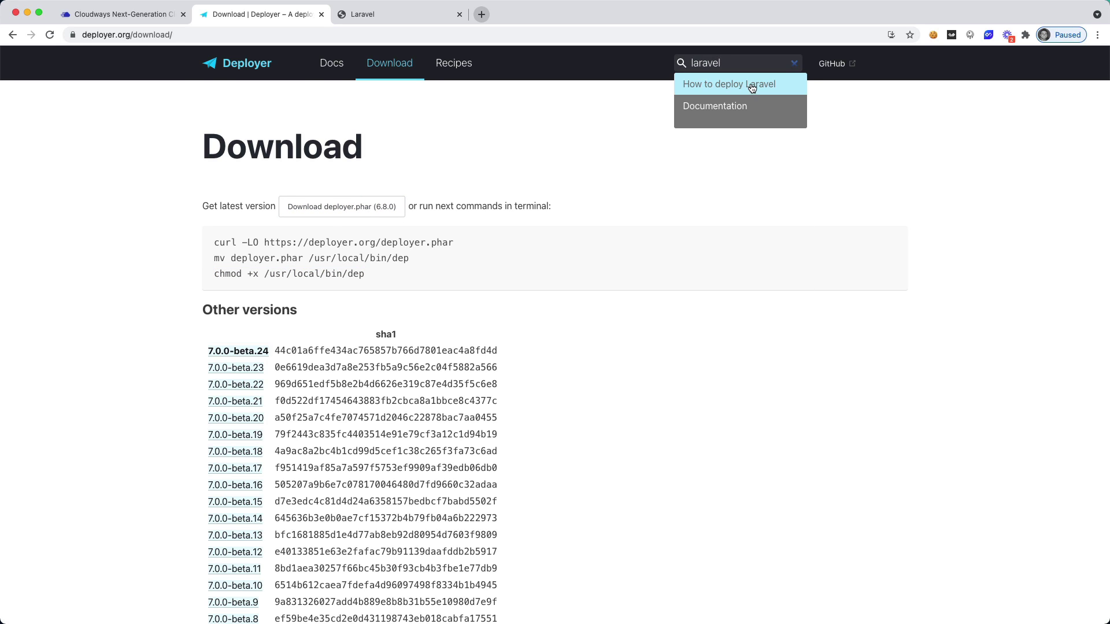
left_click(732, 86)
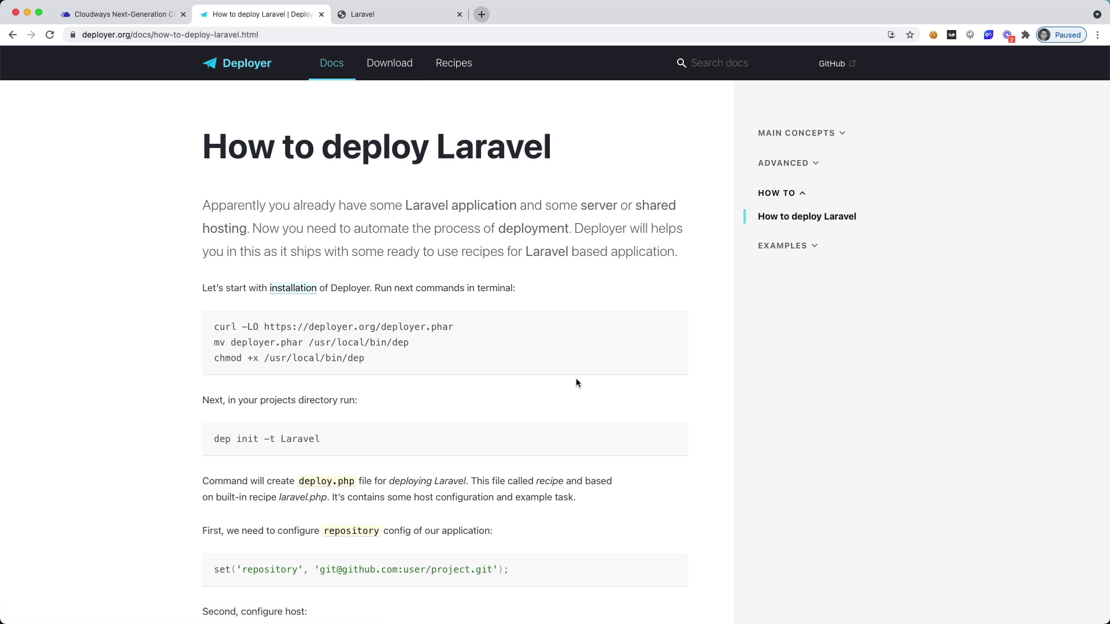
scroll(520, 388, "down", 3)
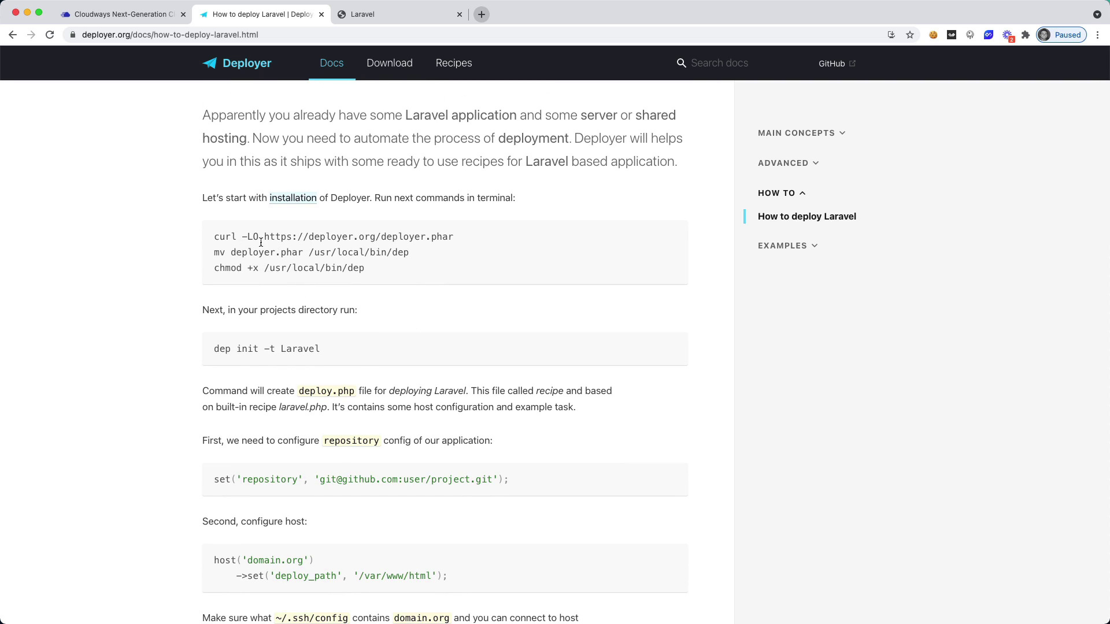
Step: Copy the "dep init -t Laravel" command from the guide and run it in the project directory in iTerm
left_click_drag(341, 345, 209, 347)
key("super+c")
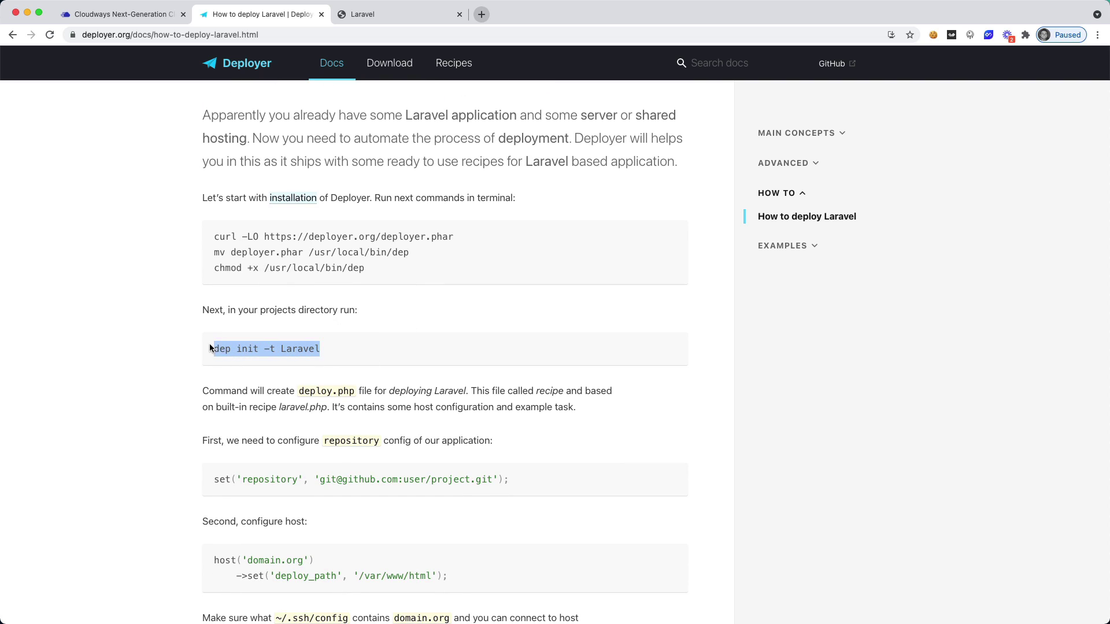
key("super+Tab")
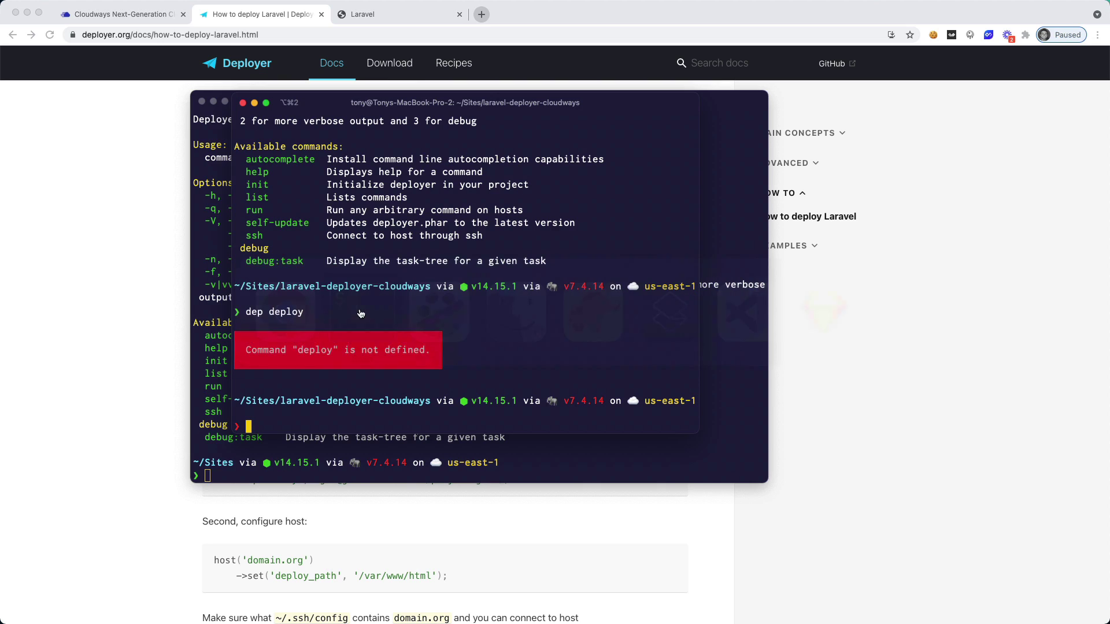
key("super+v")
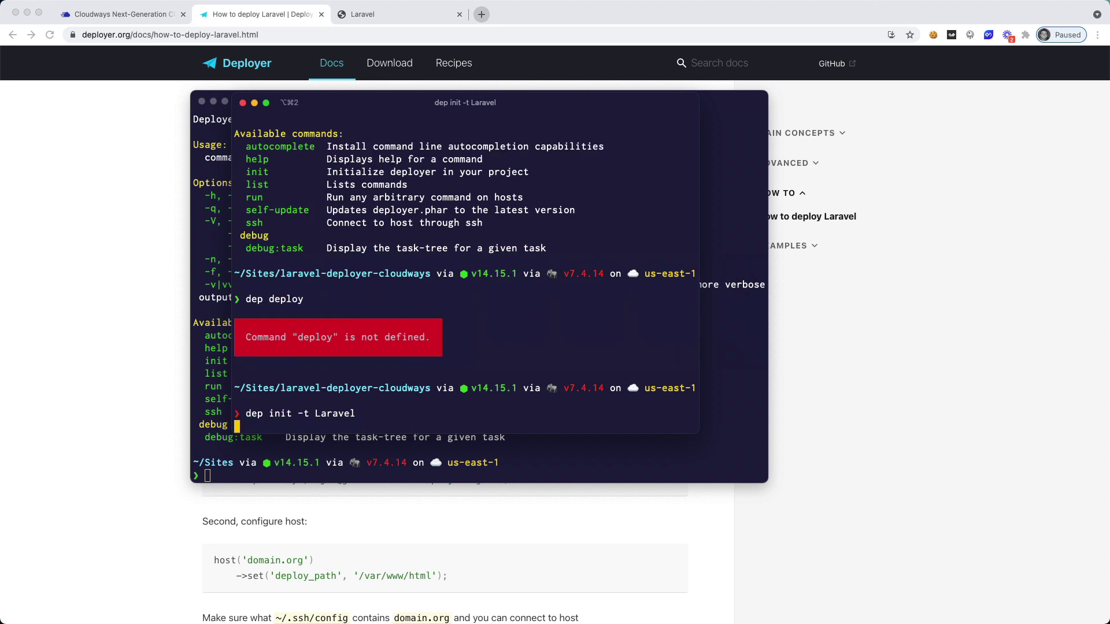
key("Return")
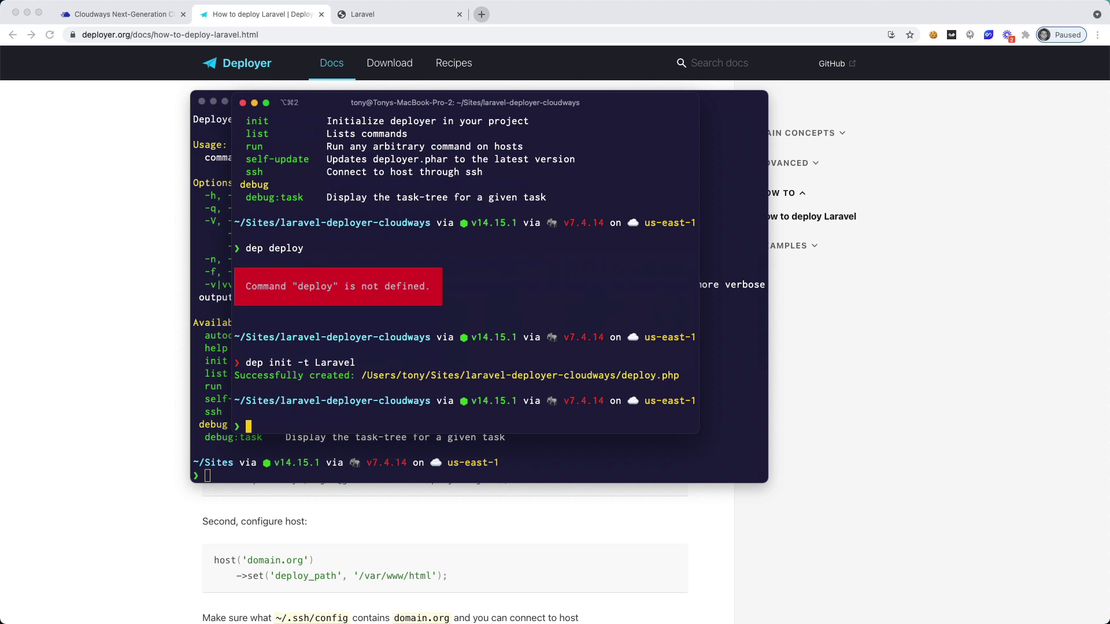
Step: Open the project in VS Code with "code ." and review the recipe and project name lines of deploy.php
type("code .")
key("Return")
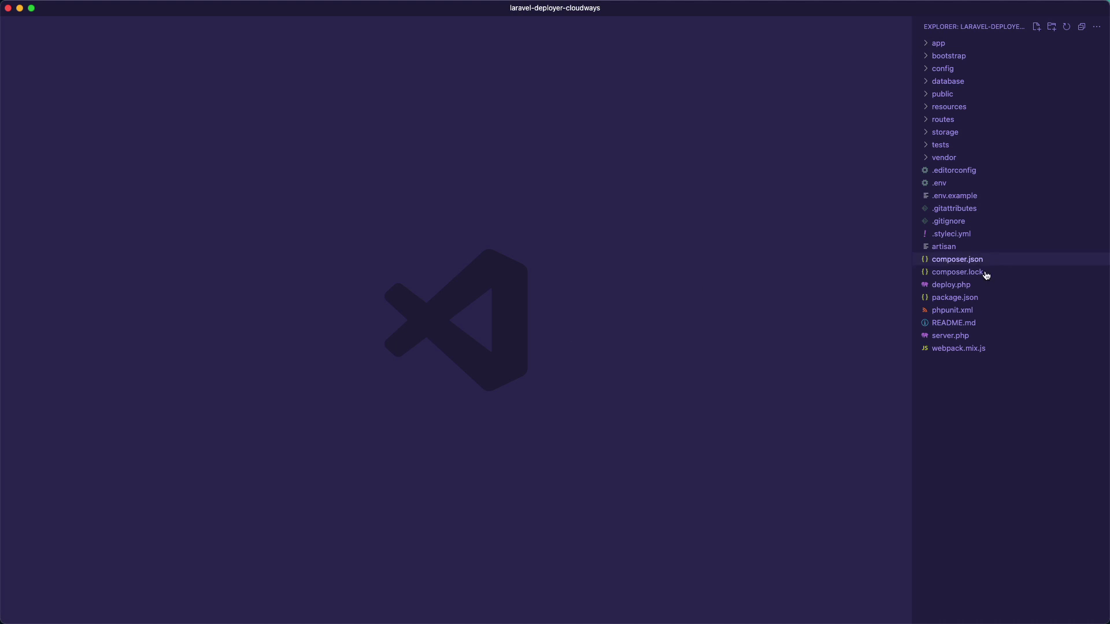
left_click(969, 284)
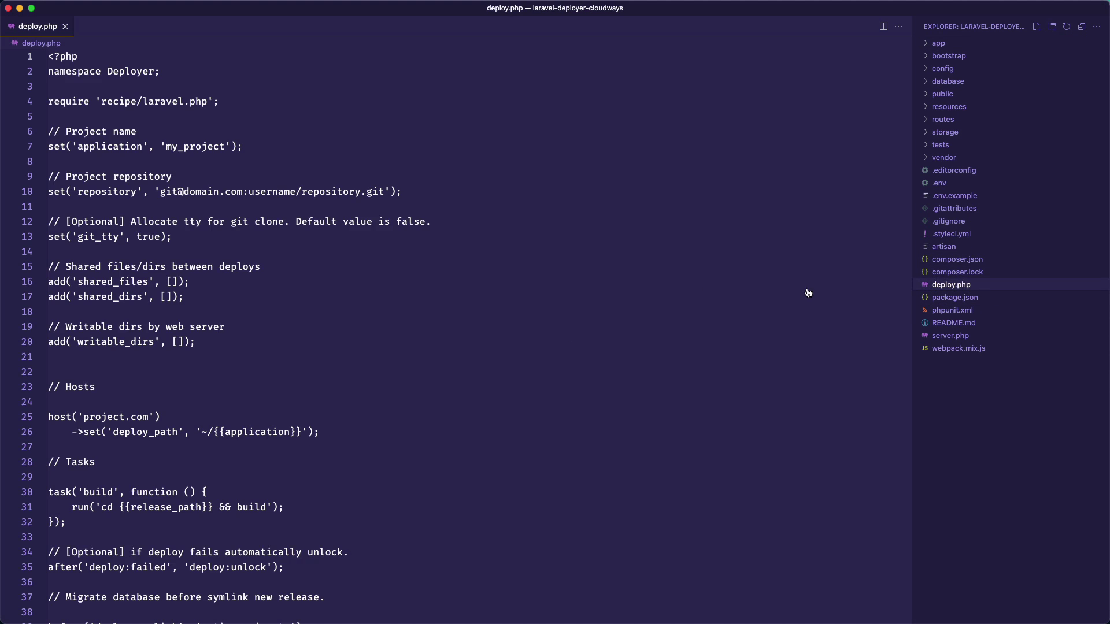
left_click(126, 115, "shift")
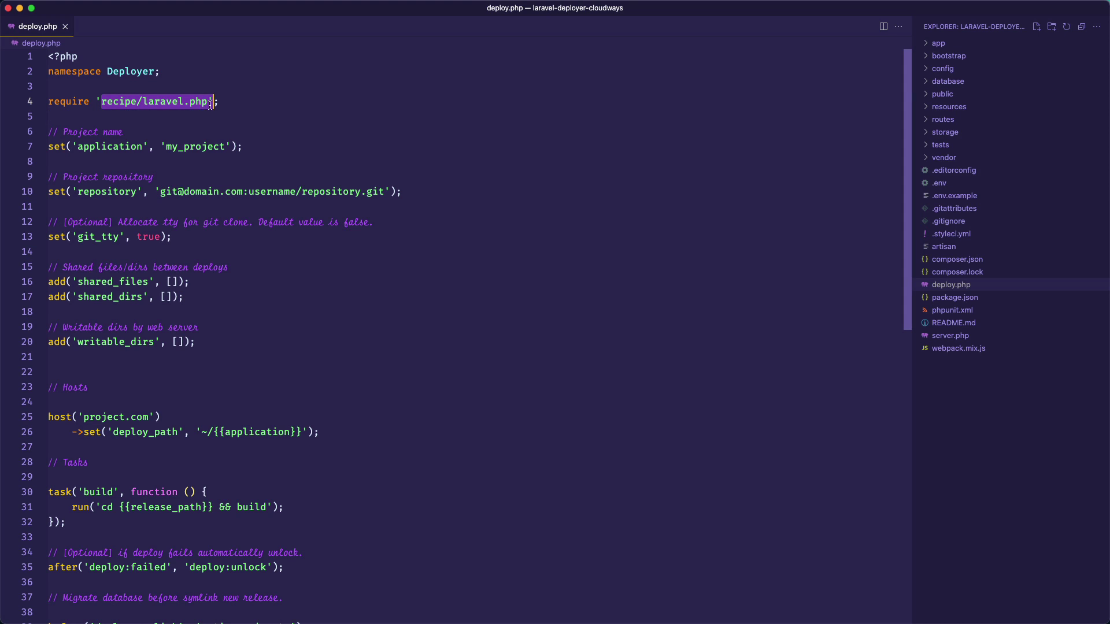
left_click(213, 101)
left_click_drag(83, 149, 179, 149)
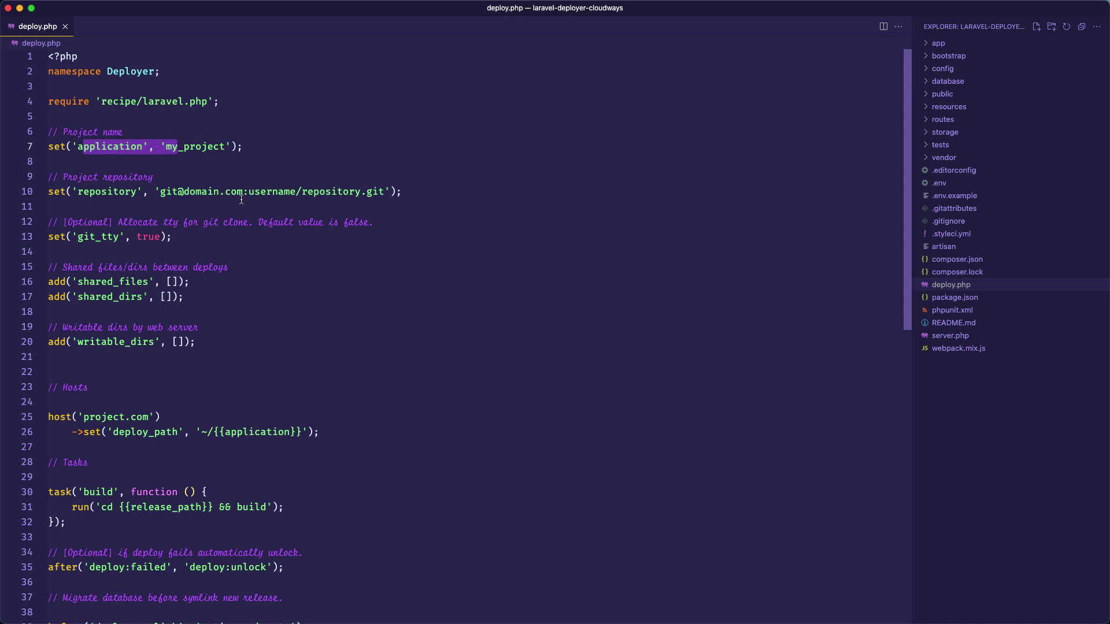
left_click(315, 223)
Step: Switch to iTerm, run "dep" in the project again and examine the listed artisan, config and deploy commands
key("super+Tab")
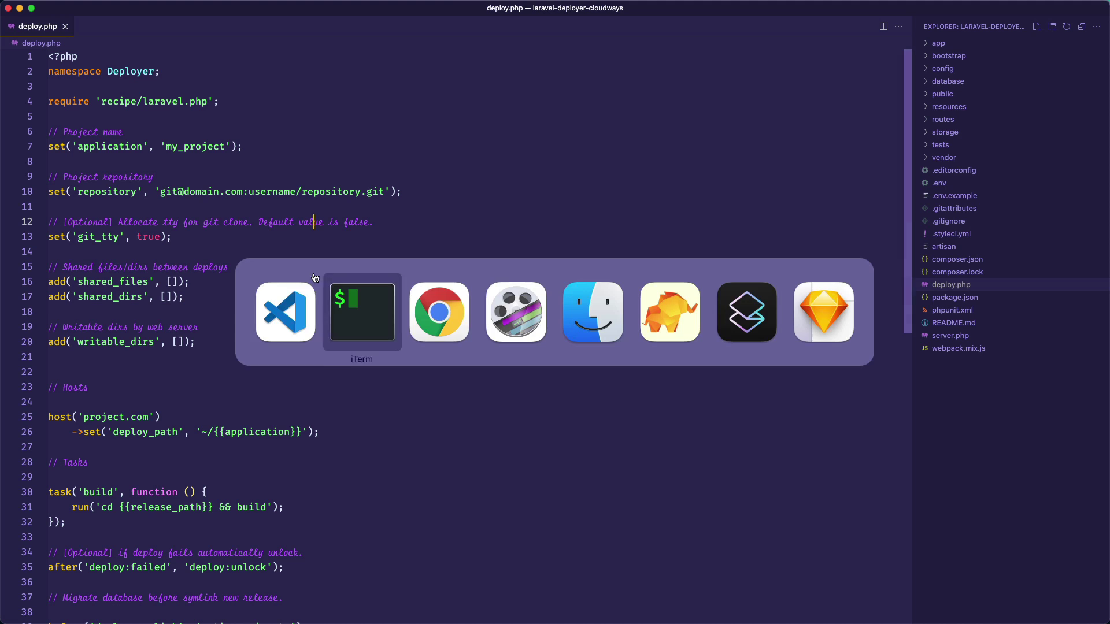
type("dep")
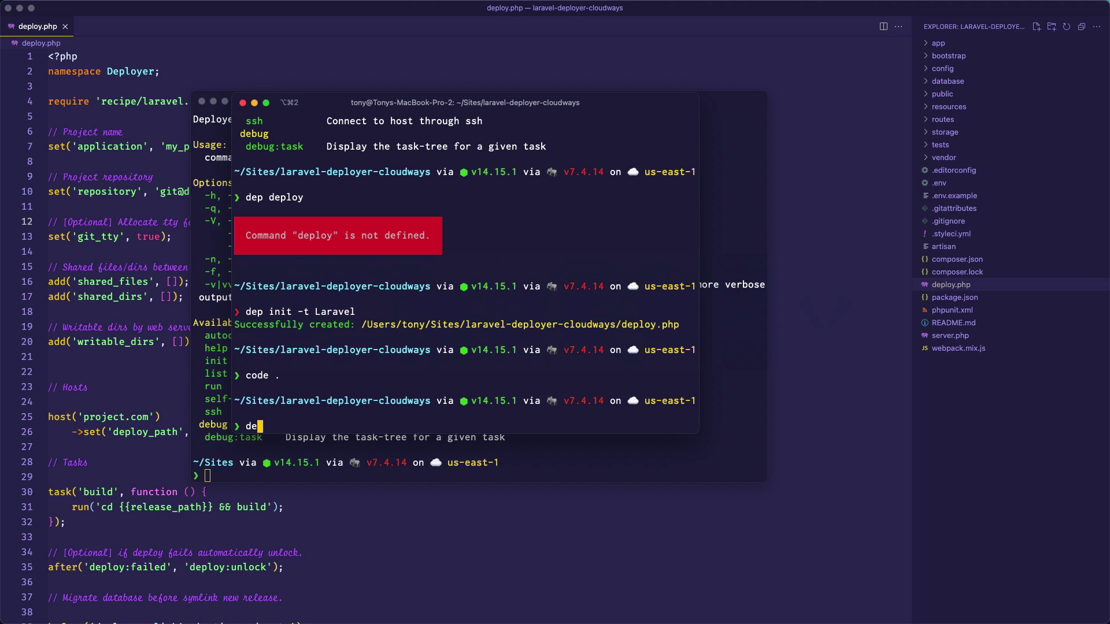
key("Return")
scroll(389, 287, "up", 10)
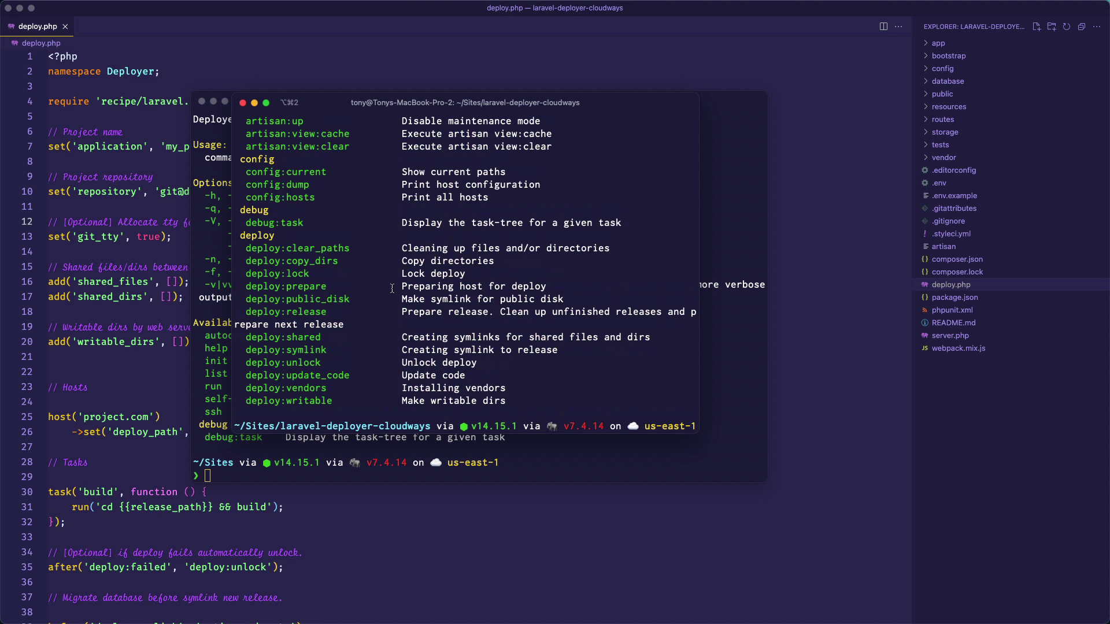
scroll(393, 290, "up", 4)
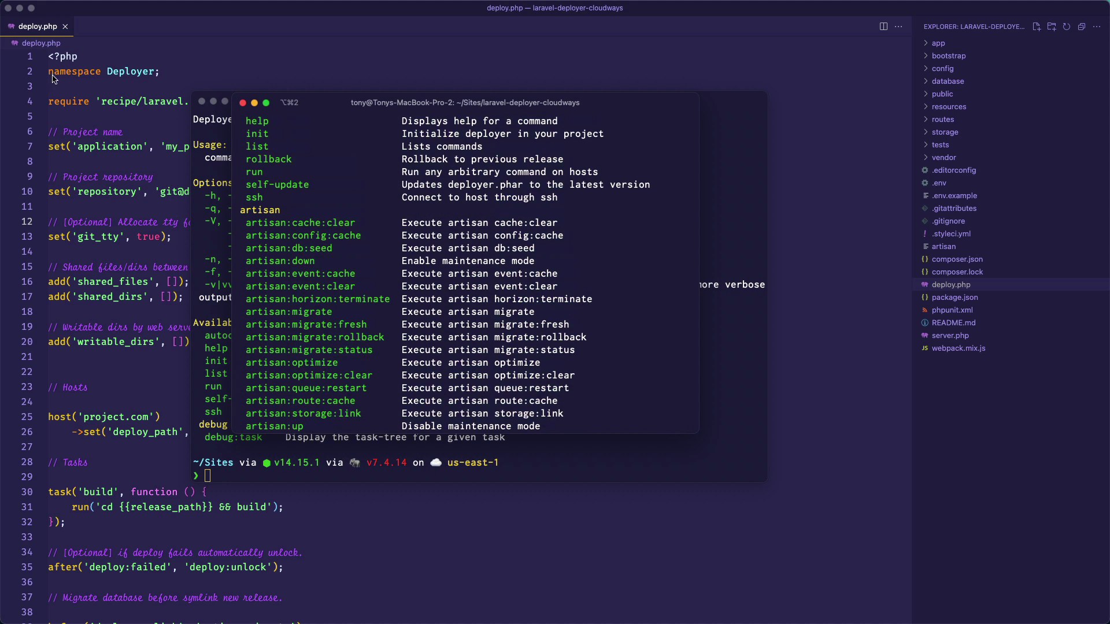
scroll(311, 207, "down", 2)
scroll(311, 207, "down", 10)
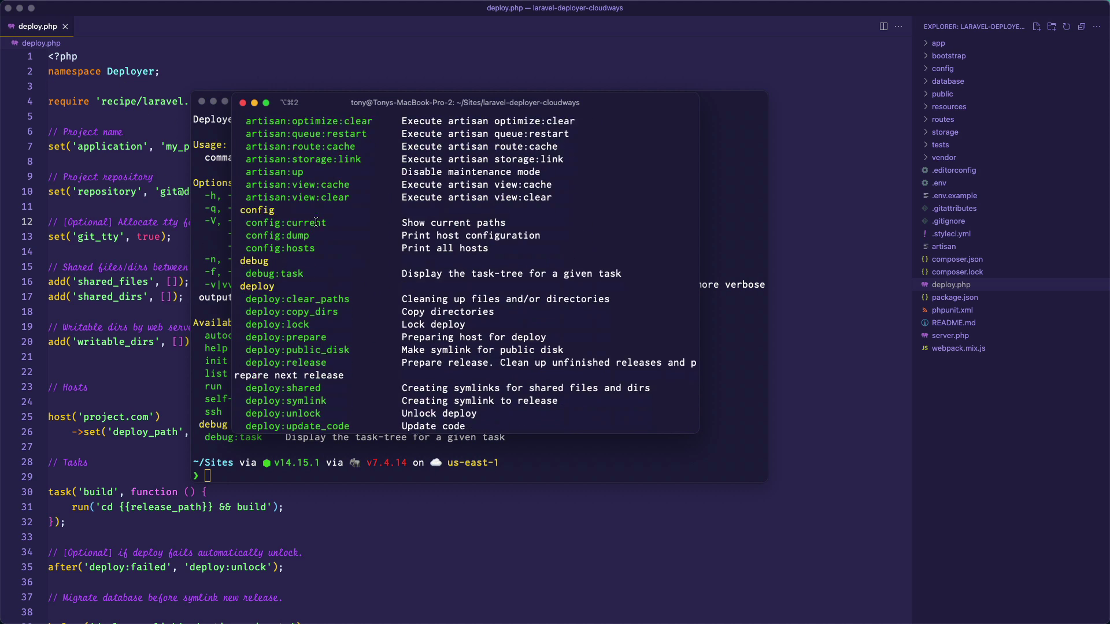
scroll(323, 328, "up", 2)
scroll(323, 328, "up", 2)
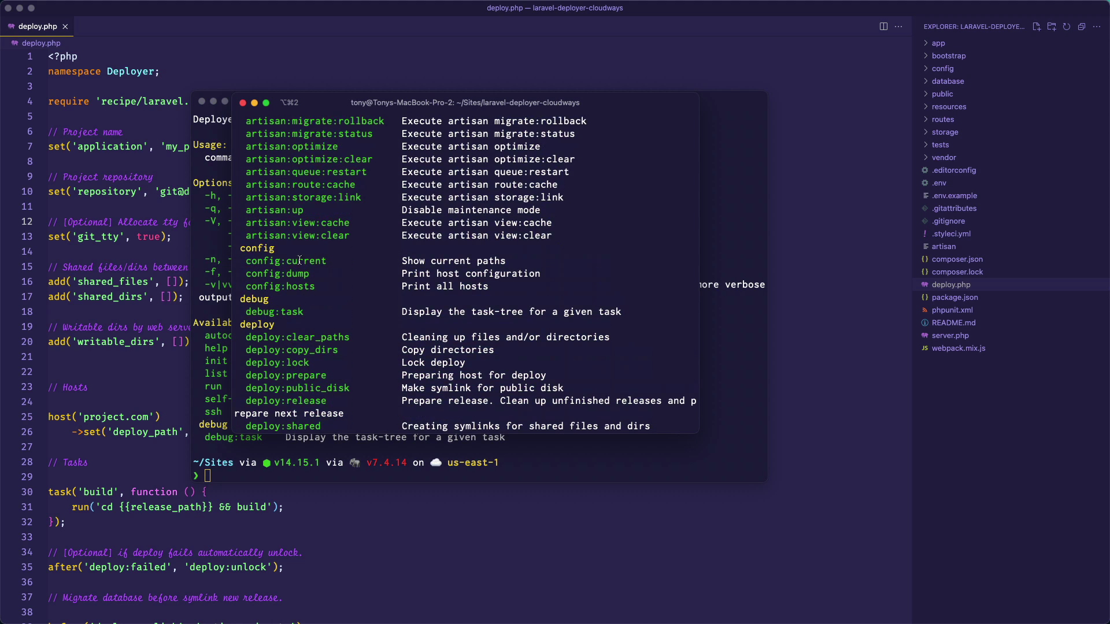
scroll(293, 151, "up", 1)
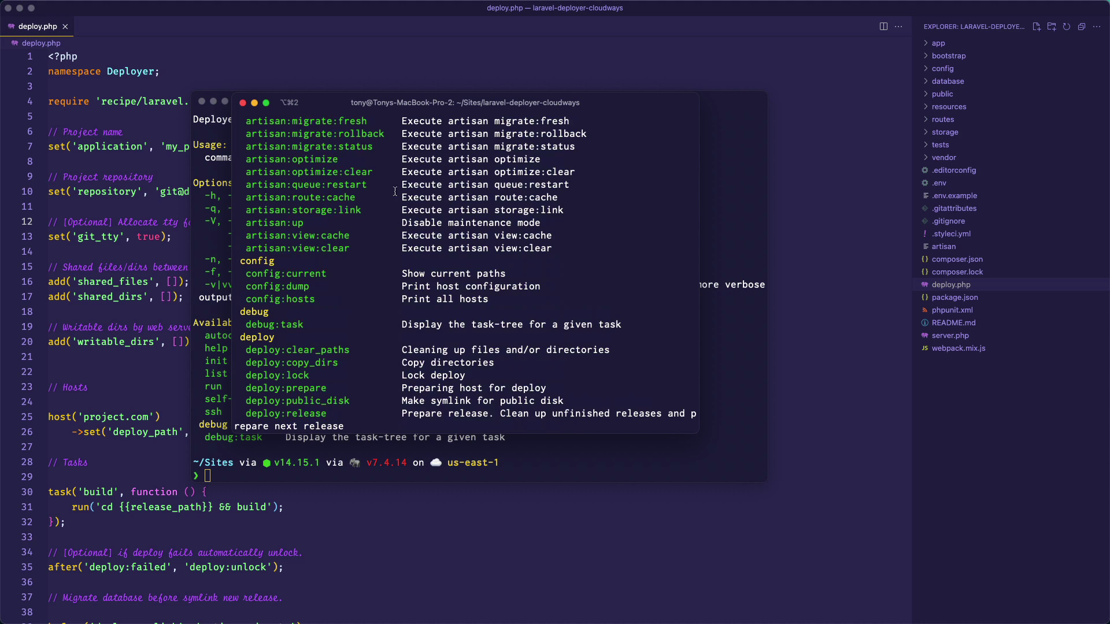
scroll(376, 204, "up", 5)
scroll(324, 200, "up", 1)
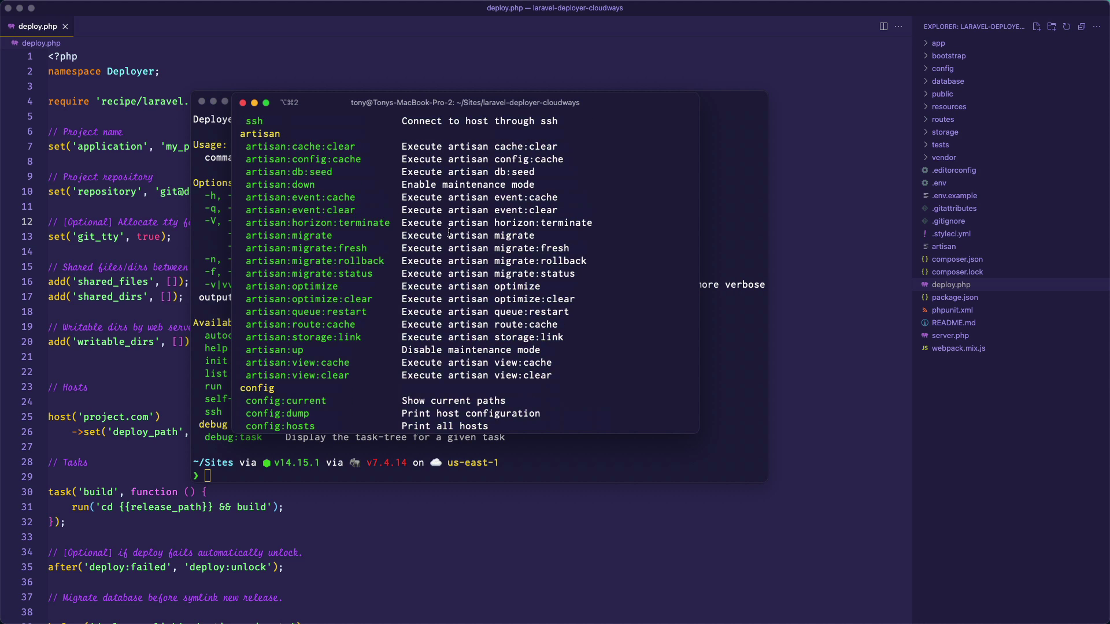
Step: Return to deploy.php in VS Code and review the required Laravel recipe, the project name and the repository setting
left_click(96, 128)
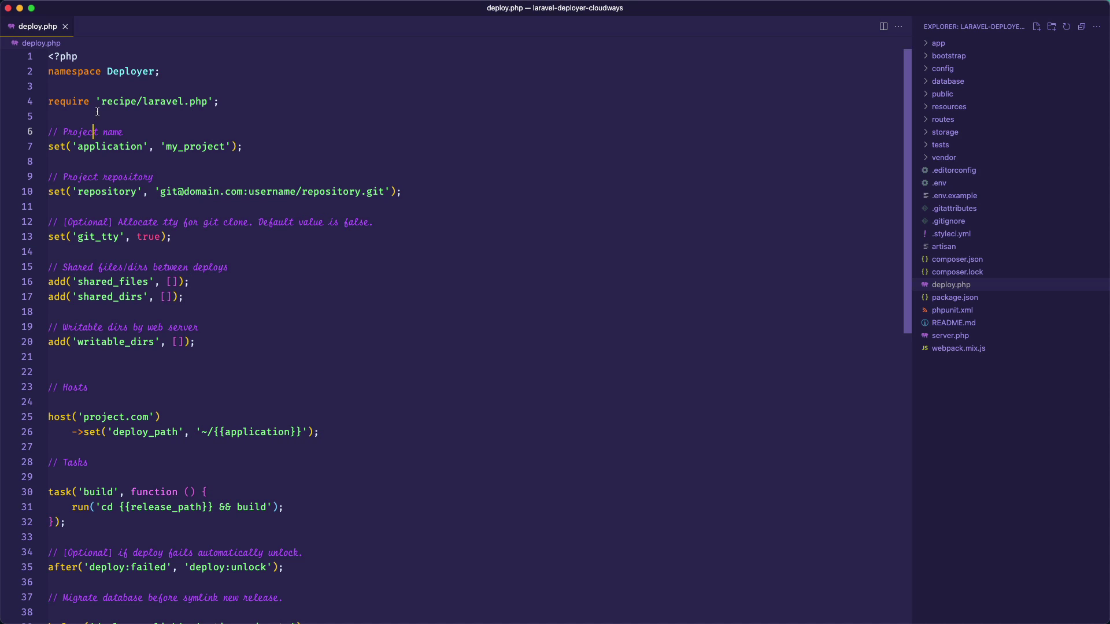
left_click_drag(101, 101, 205, 101)
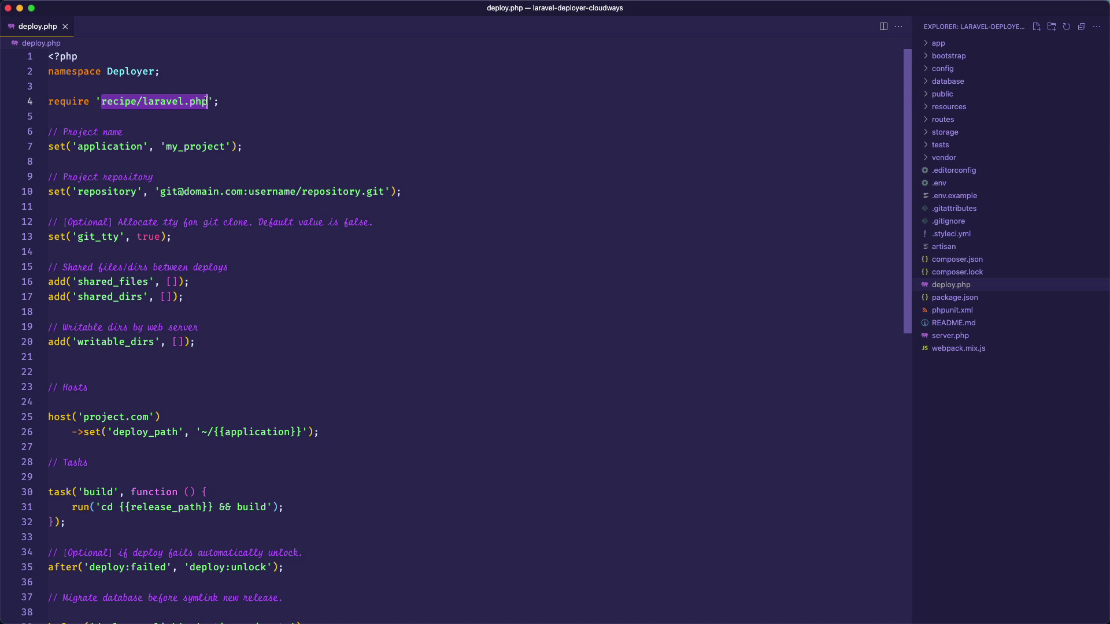
left_click(249, 152)
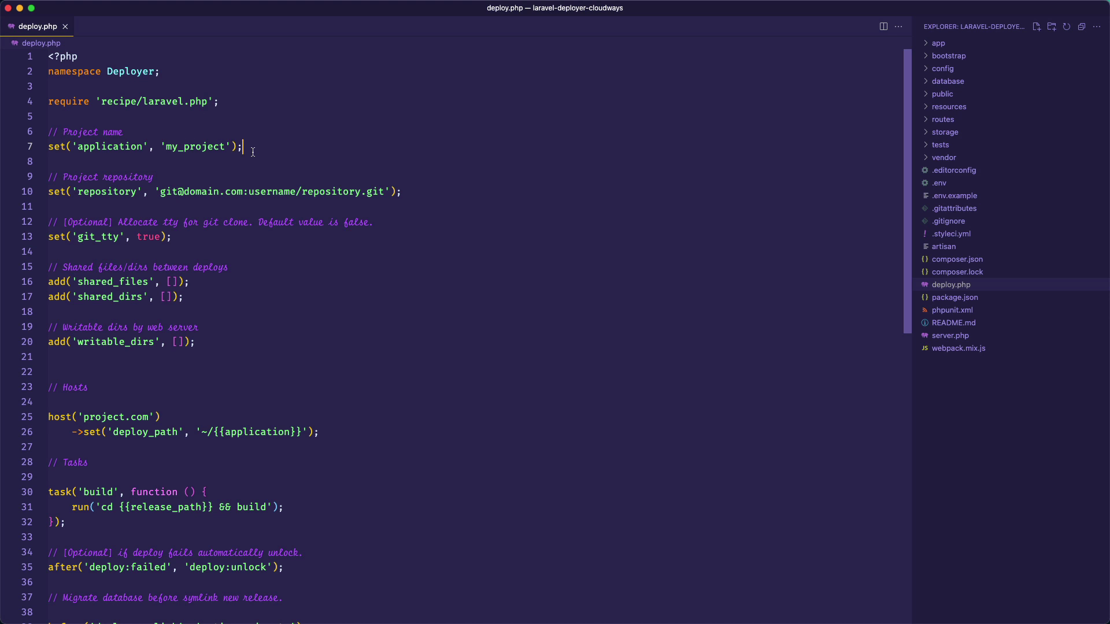
key("super+Tab")
key("super+Tab")
left_click_drag(160, 192, 387, 197)
left_click(395, 193)
Step: Switch to Chrome and open github.com/thedevdojo in a new tab
key("super+Tab")
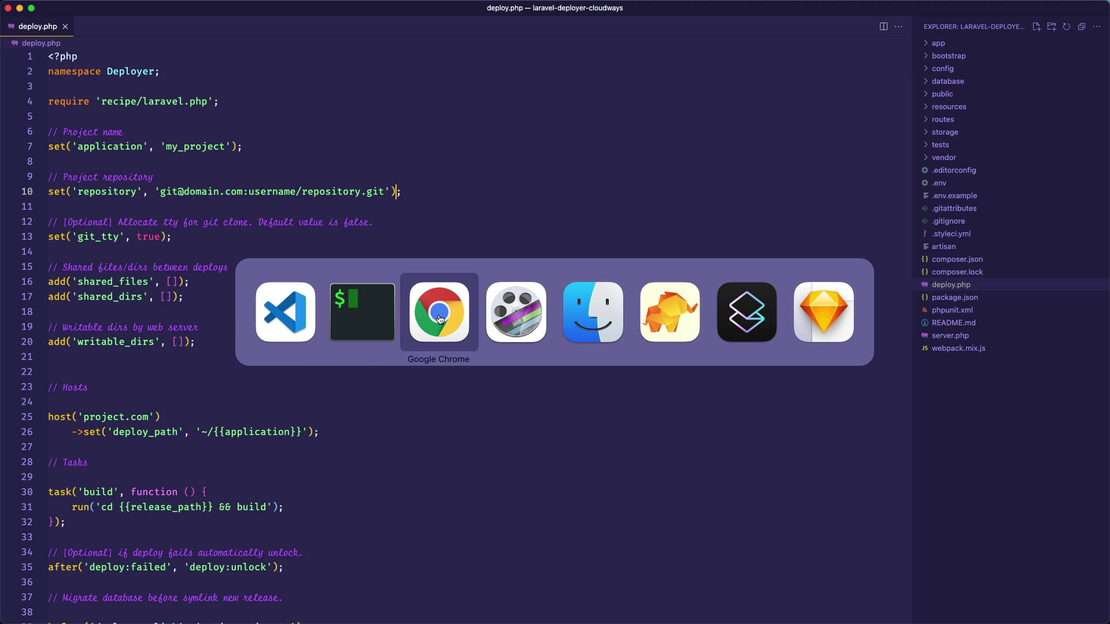
key("super+t")
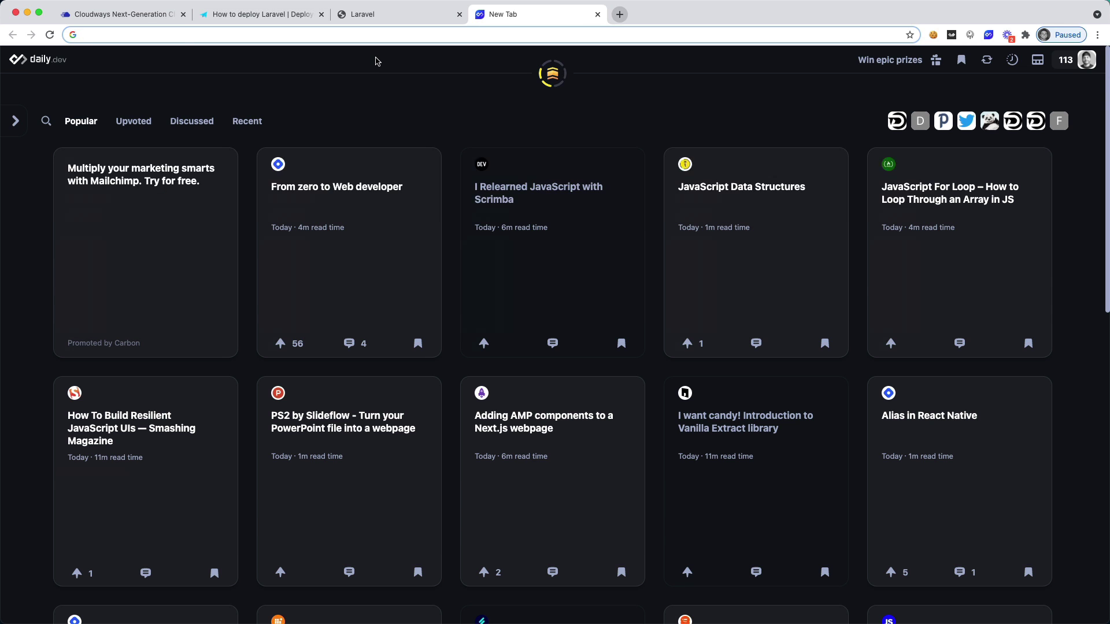
type("github.com")
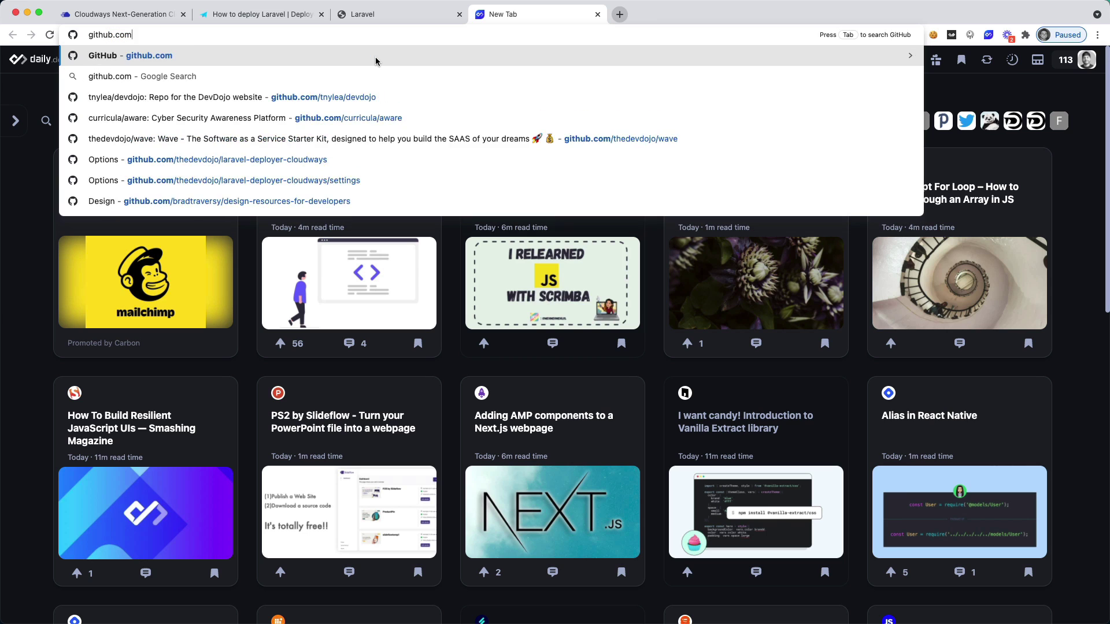
type("/thedevdojo")
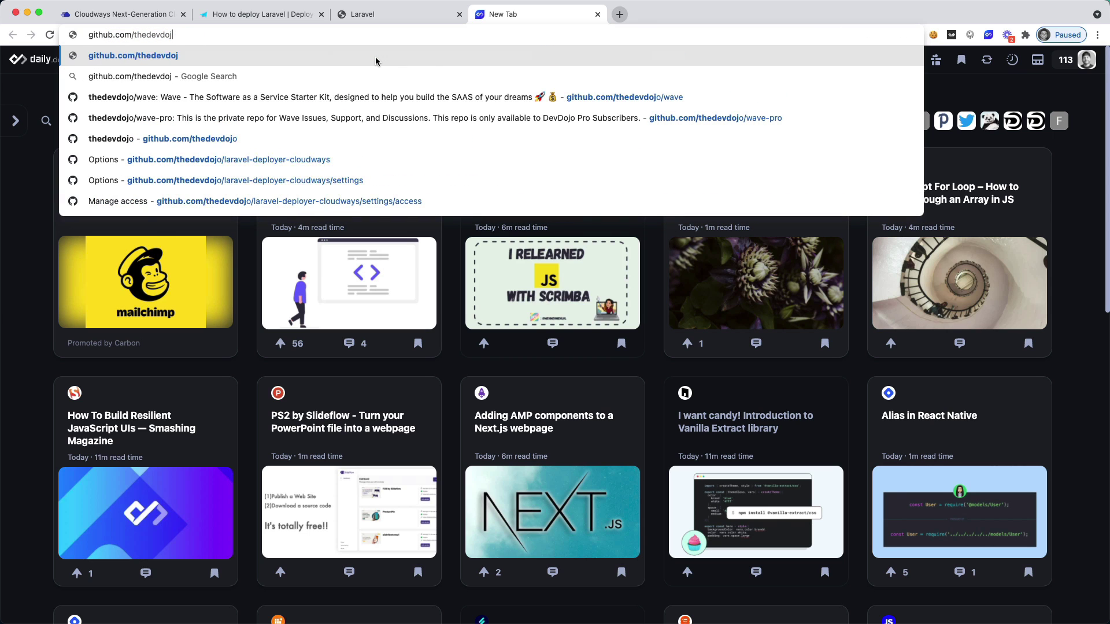
key("Return")
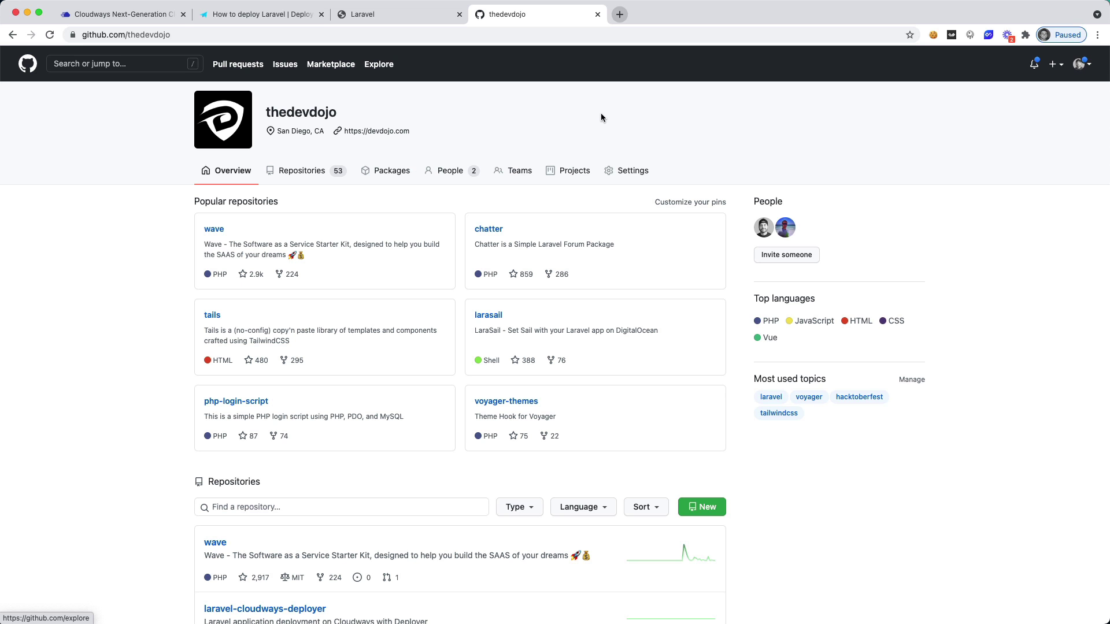
Step: Create a public GitHub repository named laravel-deployer-cloudways with the description "This is the repo for the Laravel Deployer Cloudways video"
left_click(703, 508)
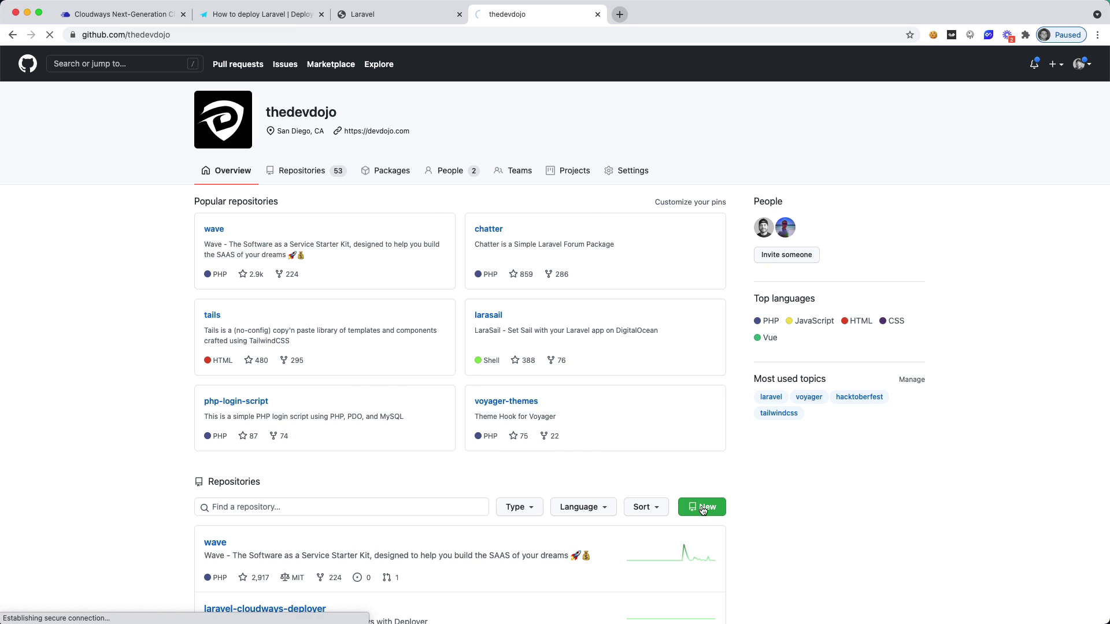
left_click(459, 206)
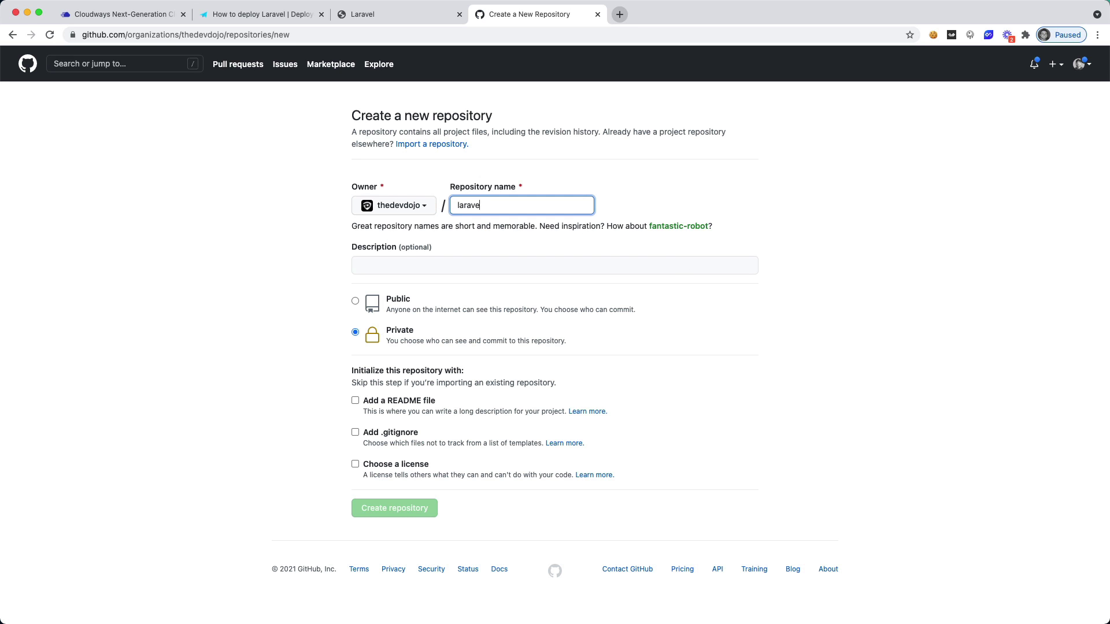
type("laravel-deployer-")
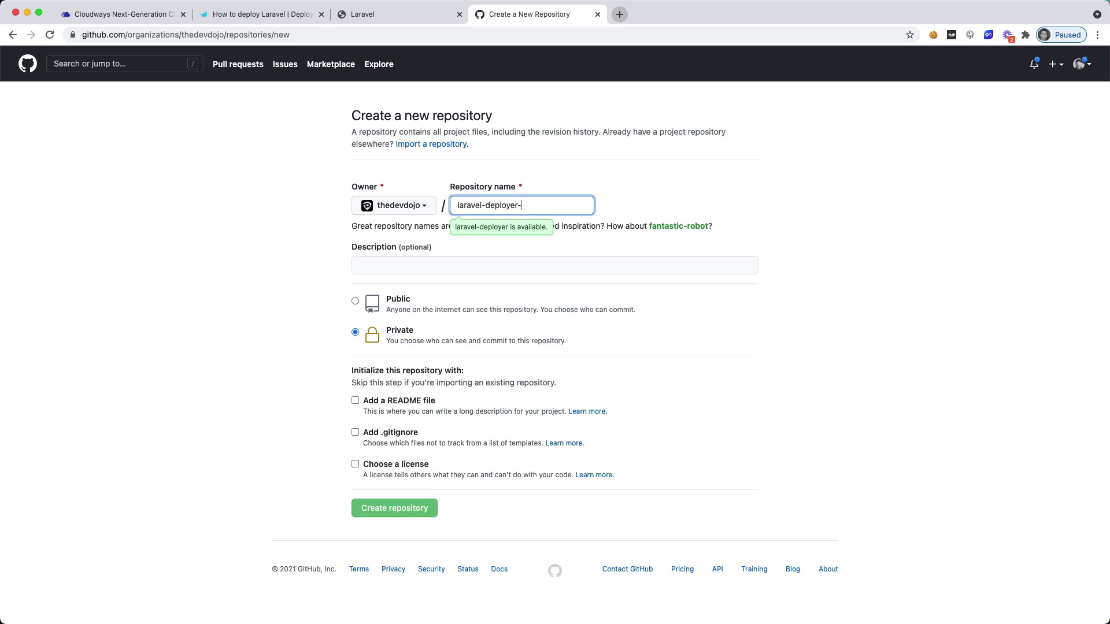
type("cloudway")
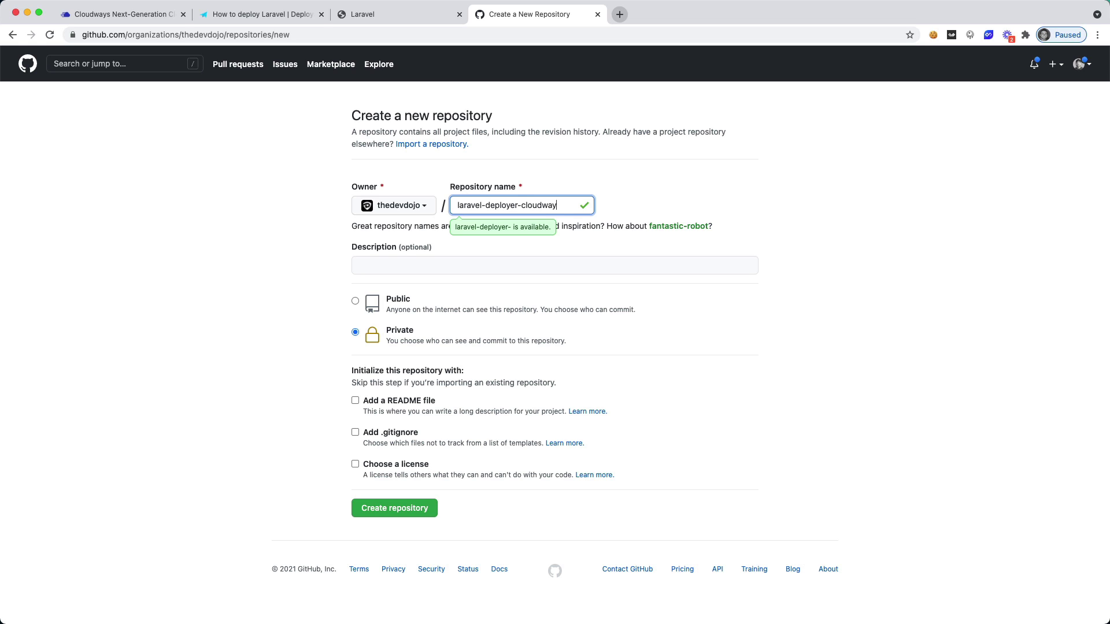
type("s")
key("Tab")
type("This is the repo for the Laravel Deployer Cl")
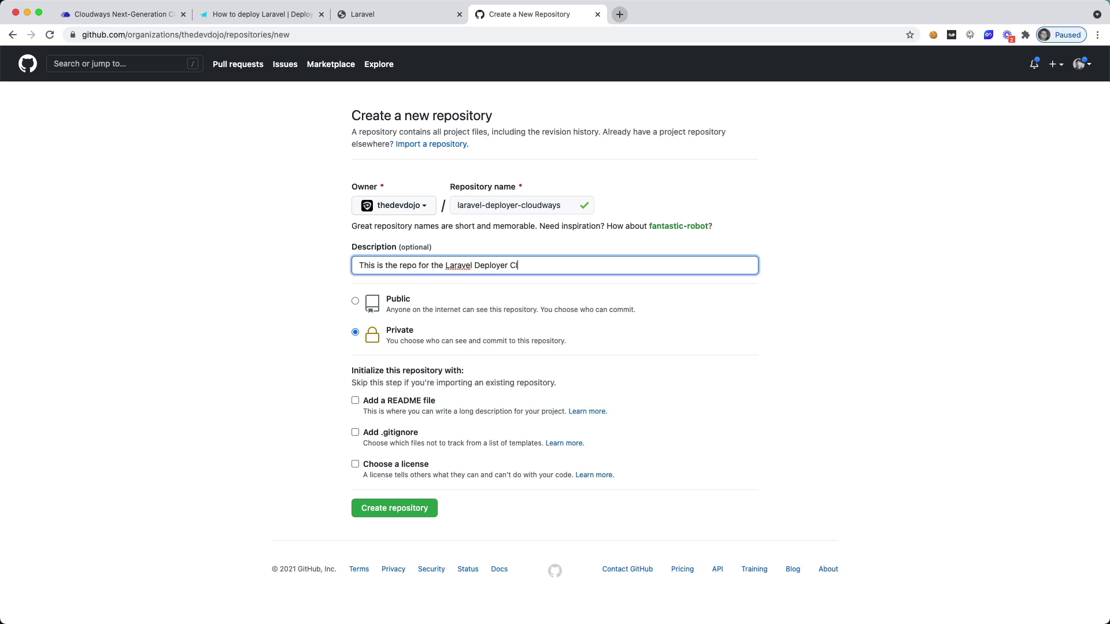
type("oudways video")
left_click(355, 300)
key("Return")
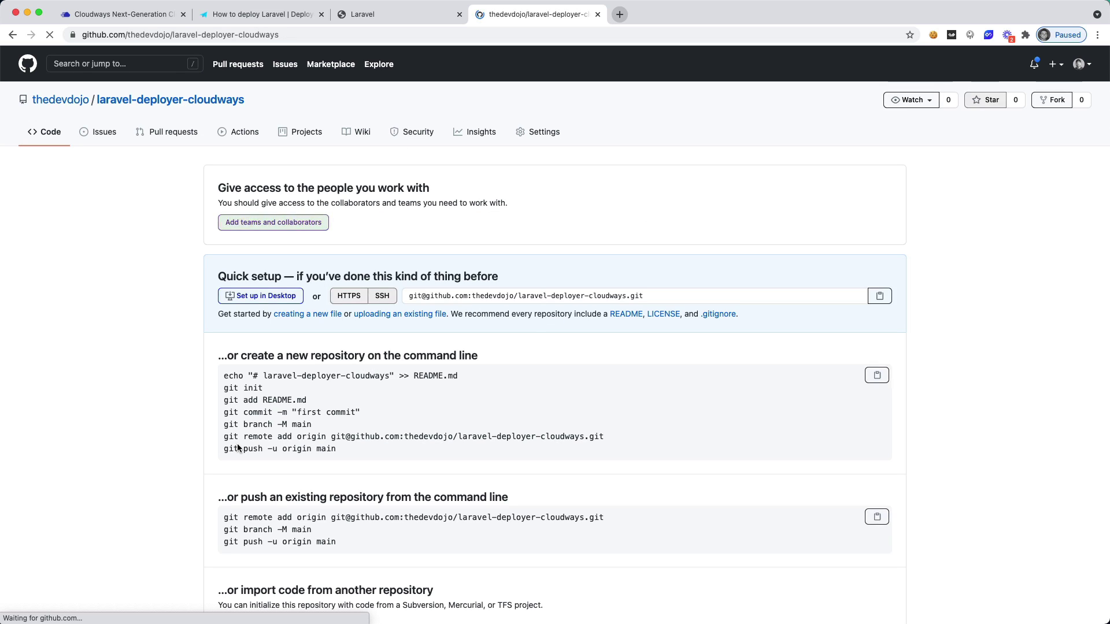
Step: Switch to iTerm, close the spare ~/Sites window and run "git init" in the laravel-deployer-cloudways project
left_click_drag(265, 389, 224, 390)
key("super+Tab")
key("super+Tab")
key("super+Tab")
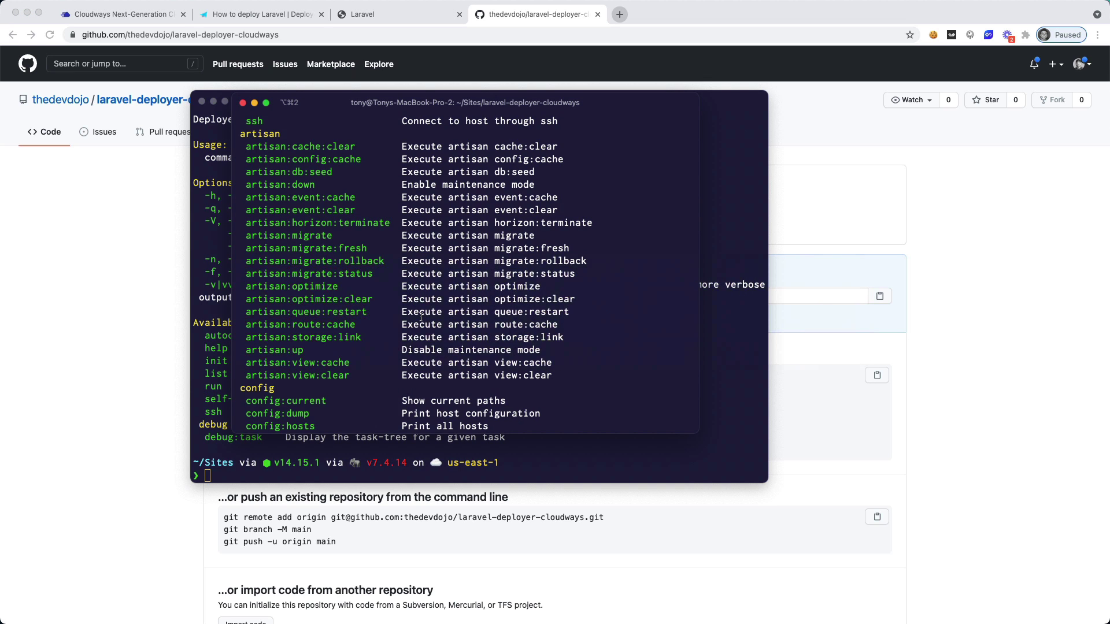
scroll(422, 318, "down", 7)
left_click(201, 101)
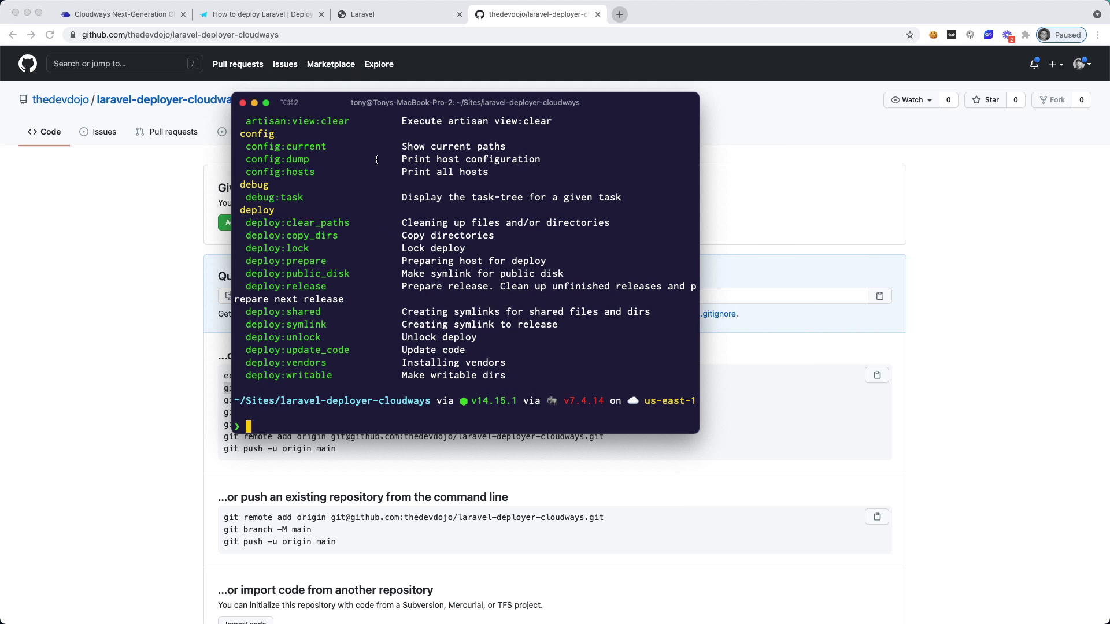
left_click_drag(351, 108, 429, 107)
type("git")
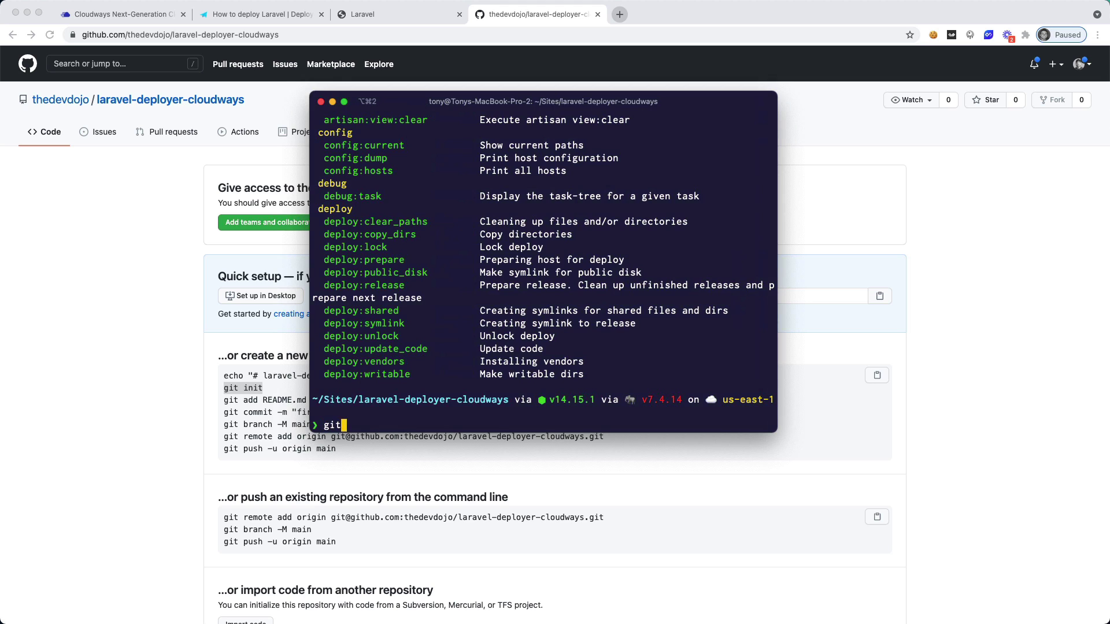
type(" init")
key("Return")
Step: Stage all project files with "git add --all" and commit them with the message "Adding initial files"
type("git add --all")
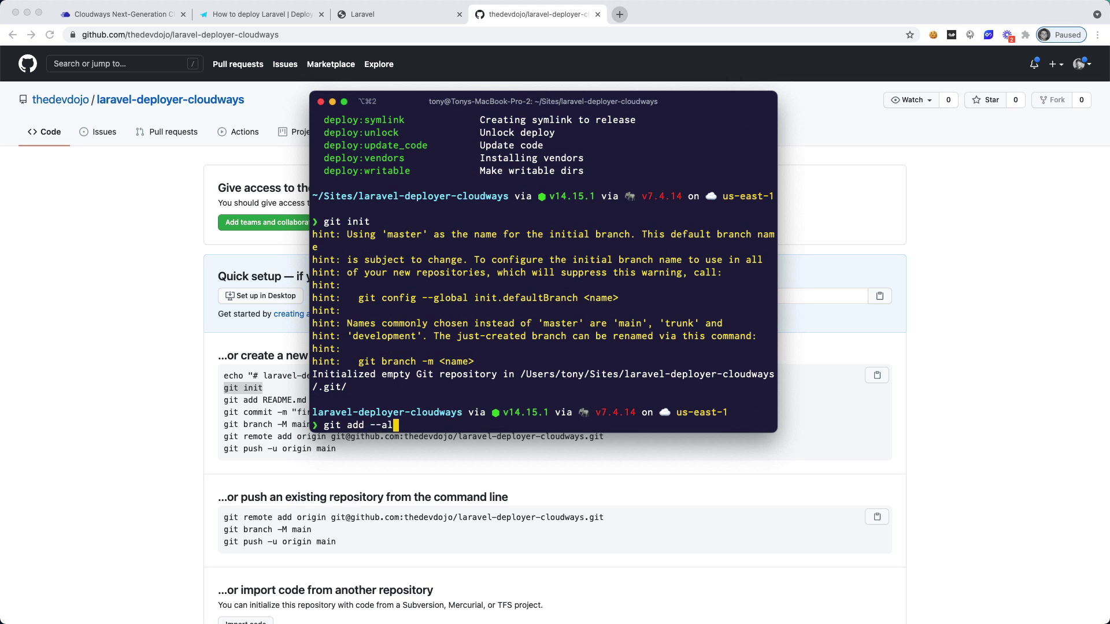
key("Return")
type("git commit -m \"Adding initial files\"")
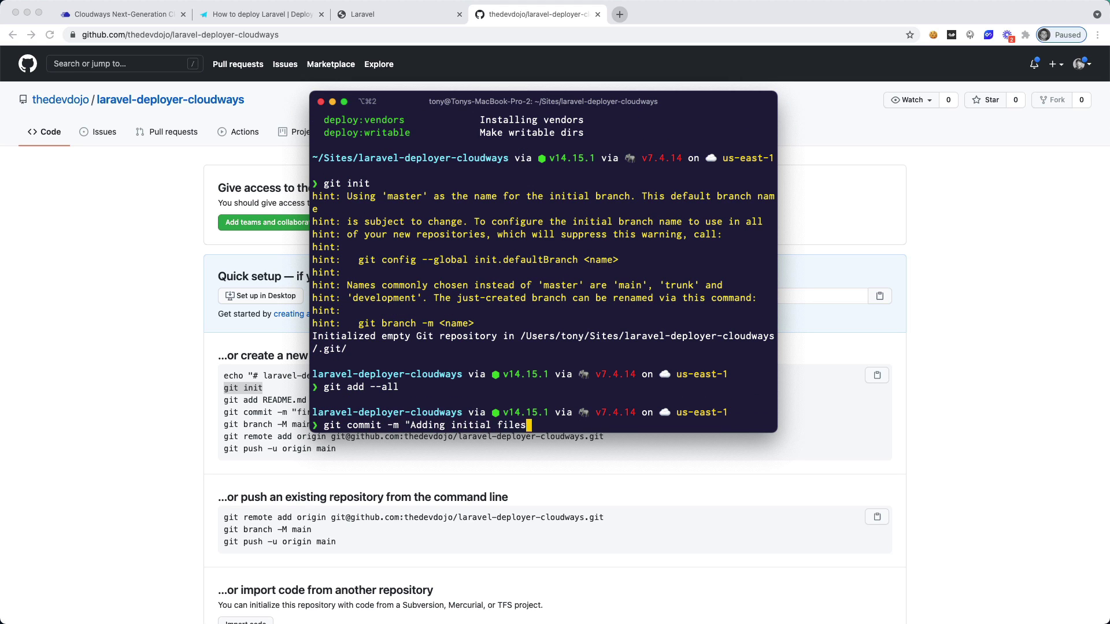
key("Return")
Step: Copy GitHub's branch, remote and push commands and run them in iTerm to push main to origin
left_click(235, 428)
left_click_drag(336, 449, 226, 425)
key("super+c")
key("super+Tab")
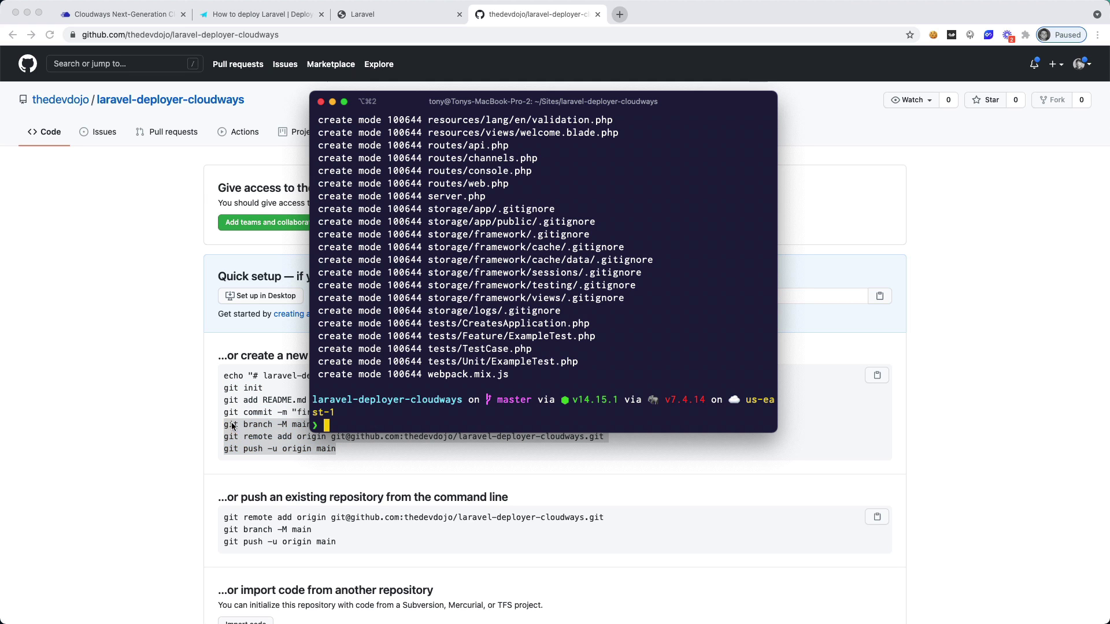
key("super+v")
key("Return")
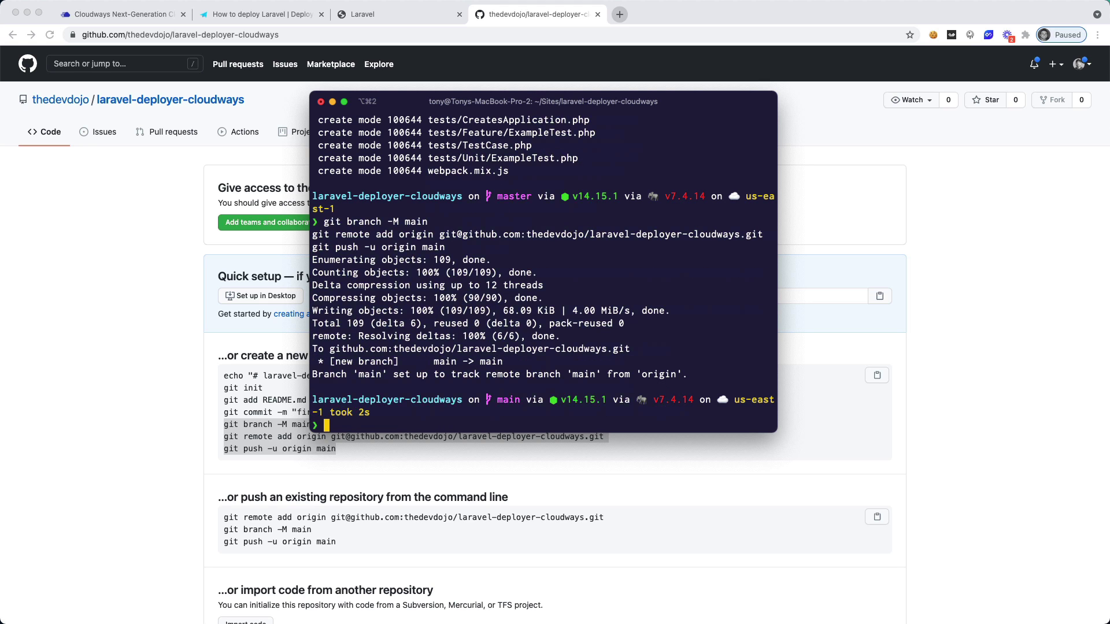
Step: Switch to Chrome, reload the laravel-deployer-cloudways repository page and check the pushed files
key("super+Tab")
key("super+r")
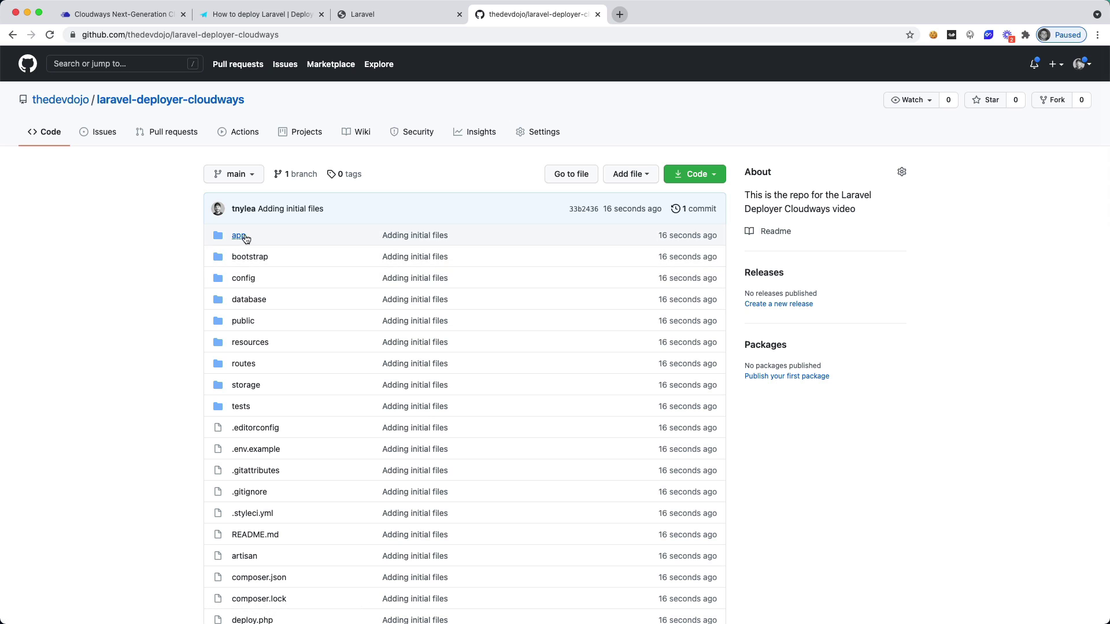
scroll(175, 358, "down", 3)
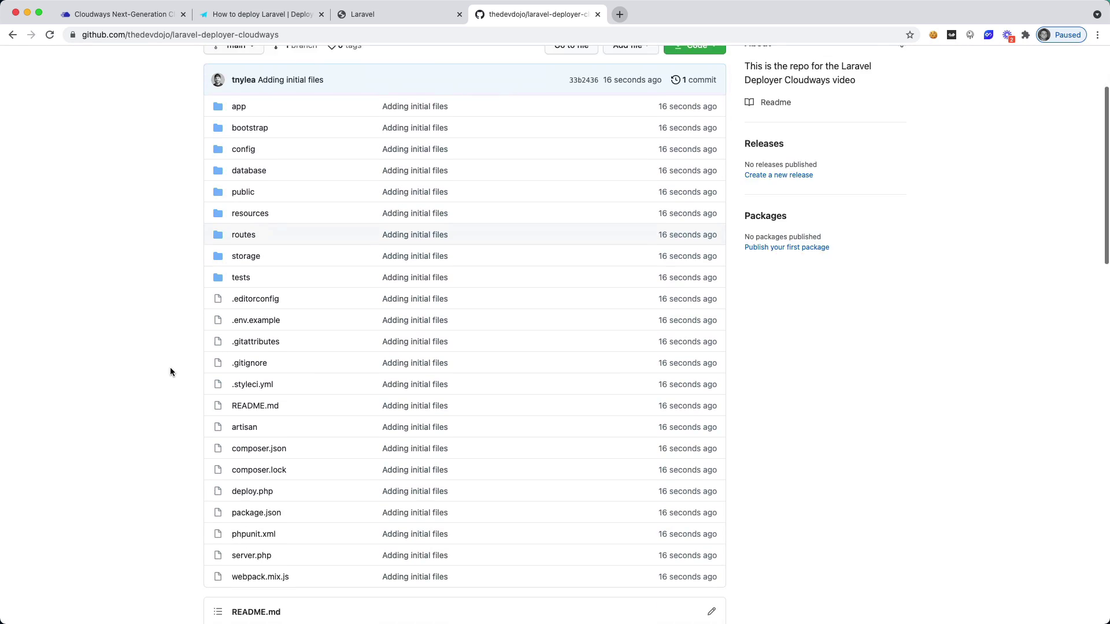
scroll(171, 370, "up", 3)
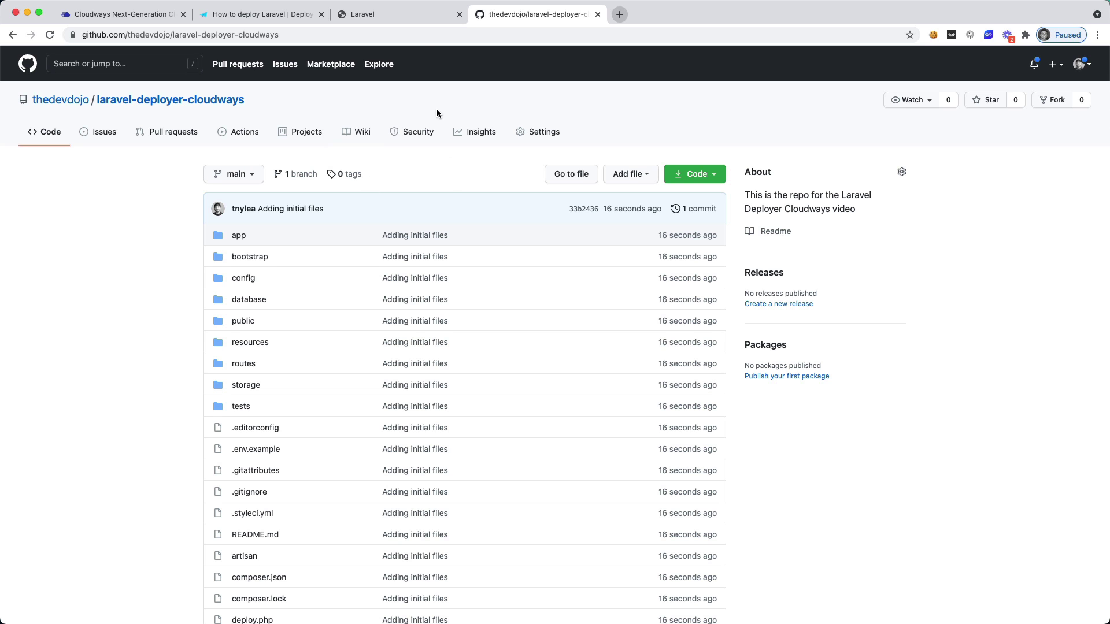
Step: Switch to VS Code and review the project repository and hosts settings in deploy.php
key("super+Tab")
key("super+Tab")
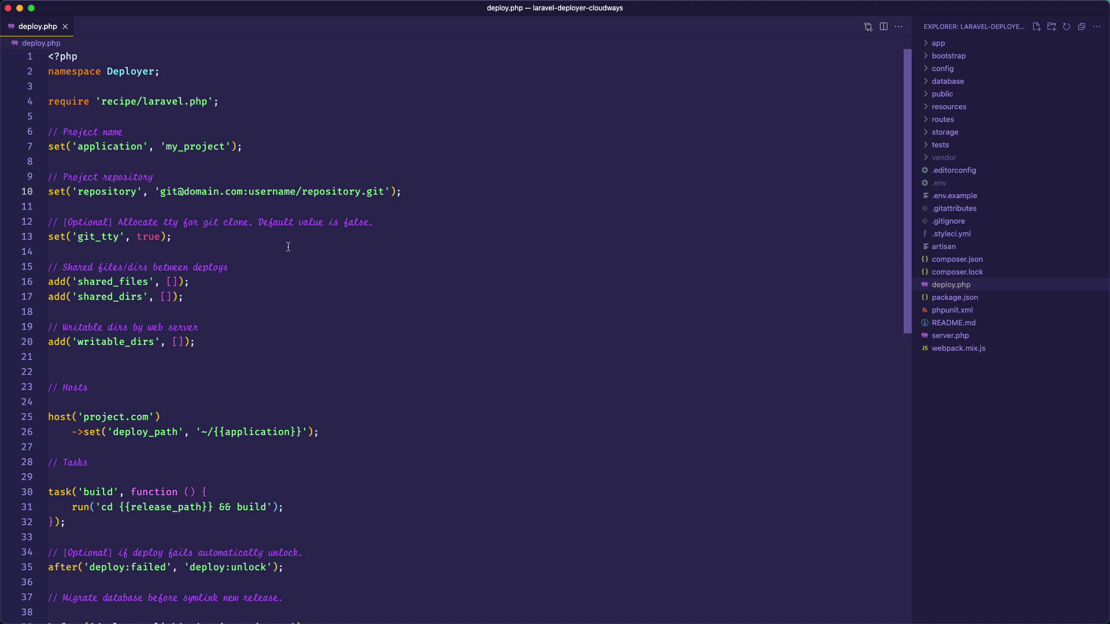
scroll(288, 247, "down", 5)
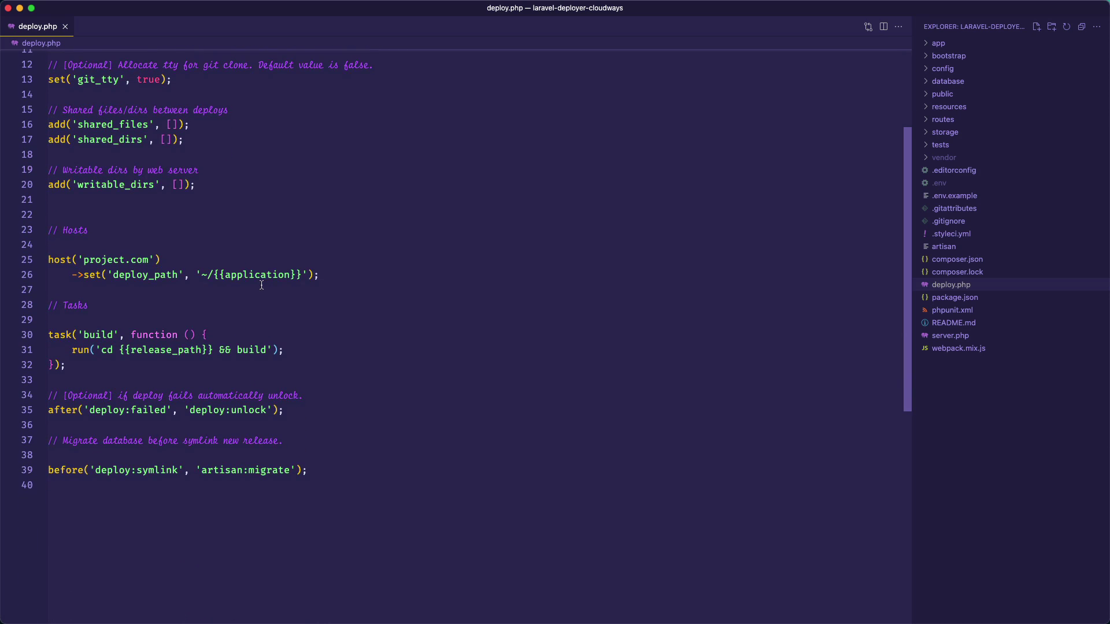
scroll(262, 285, "up", 5)
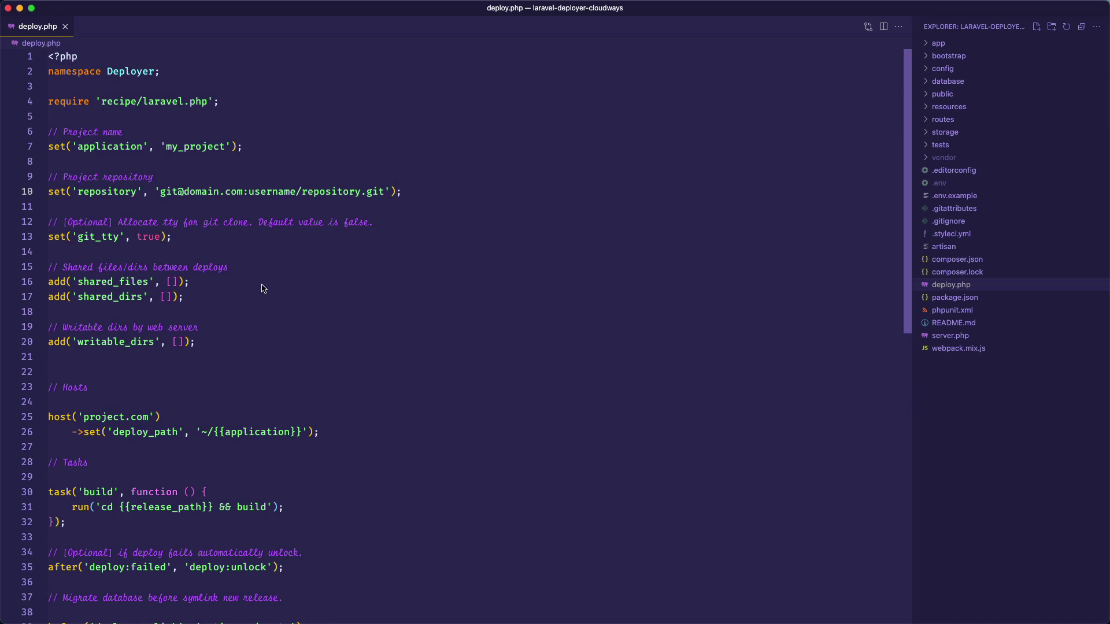
left_click(178, 181)
left_click(64, 179)
left_click(78, 390)
left_click(113, 418)
left_click(167, 193)
Step: Copy the HTTPS clone URL from GitHub in Chrome and set it as the repository value in VS Code's deploy.php
key("super+Tab")
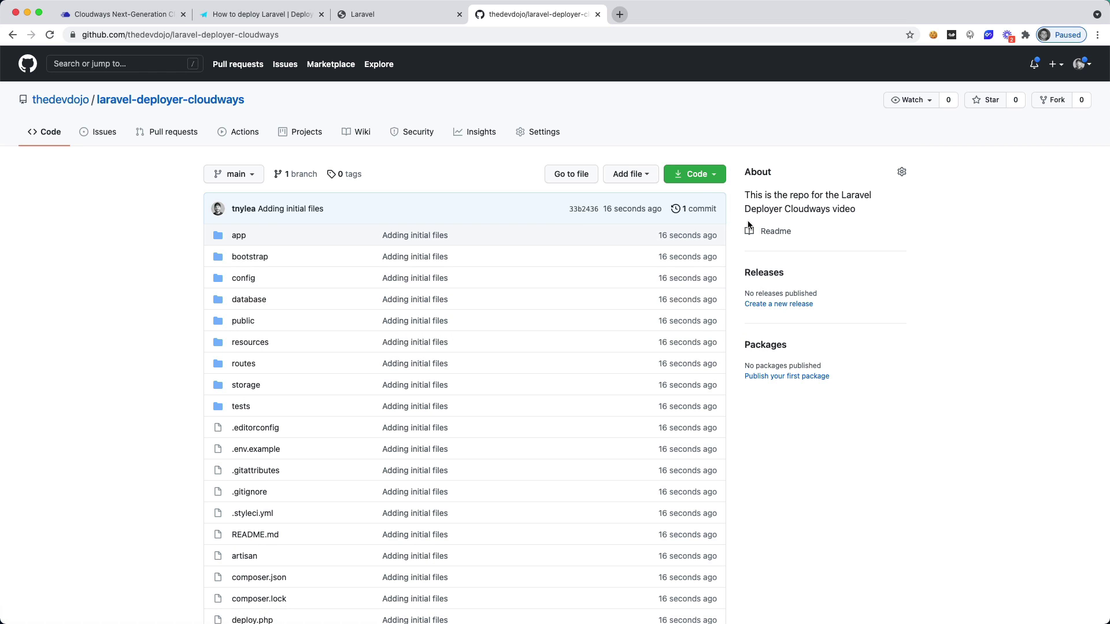
left_click(711, 183)
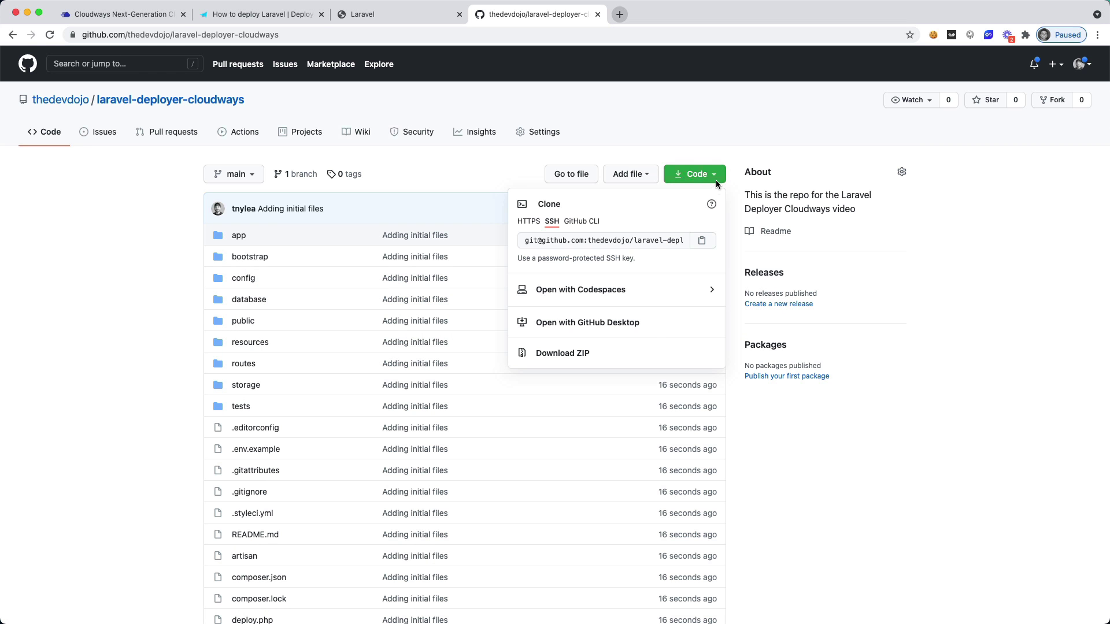
left_click(529, 222)
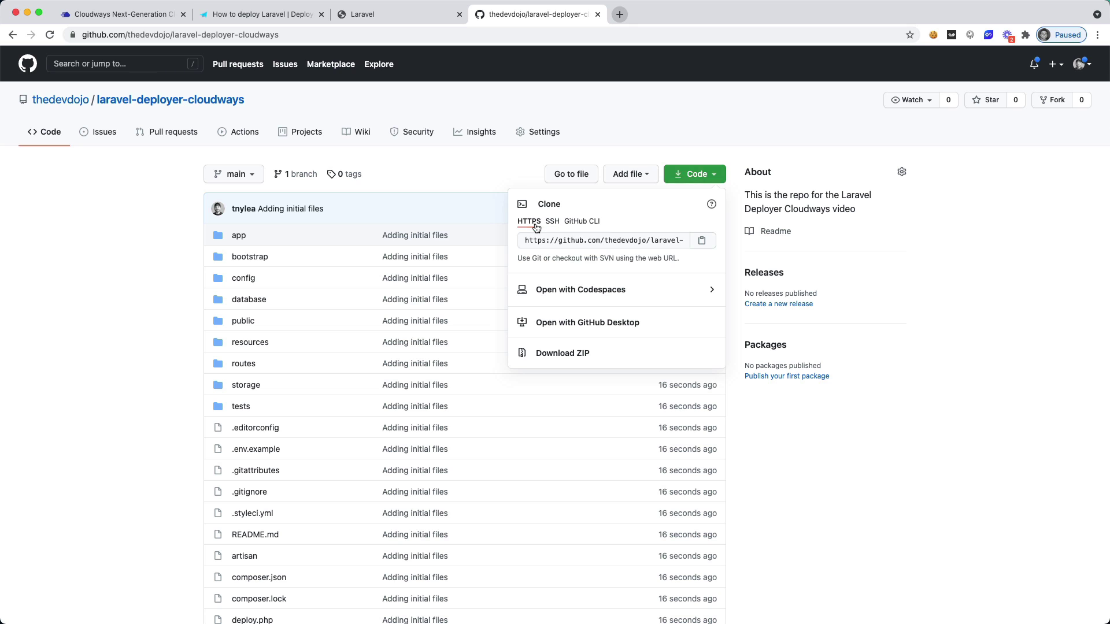
left_click(702, 240)
key("super+Tab")
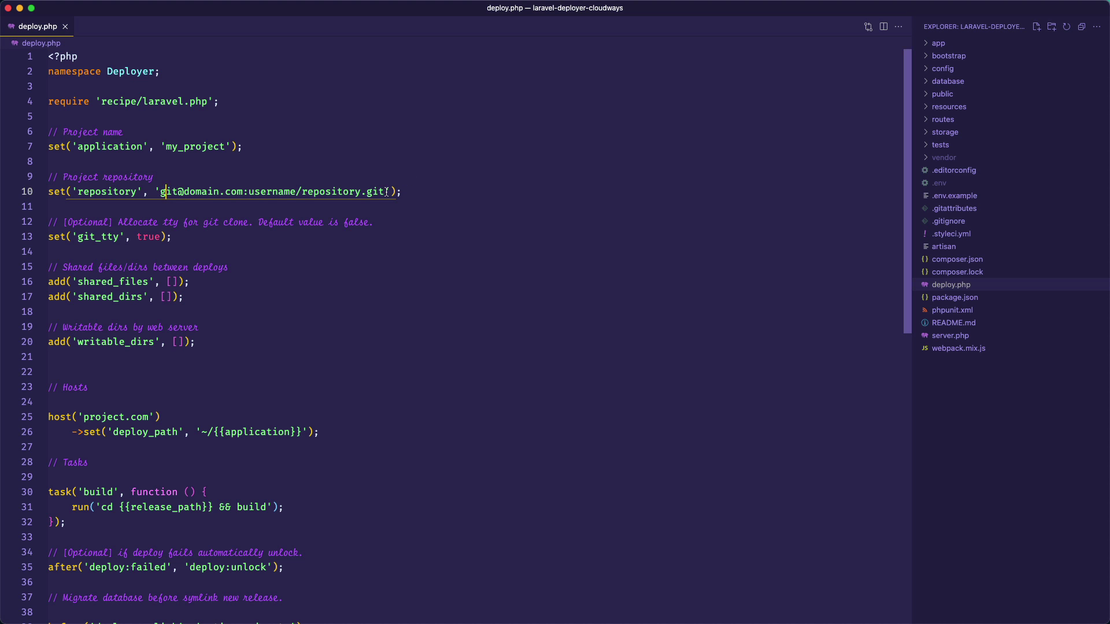
left_click_drag(384, 192, 161, 191)
key("BackSpace")
key("super+v")
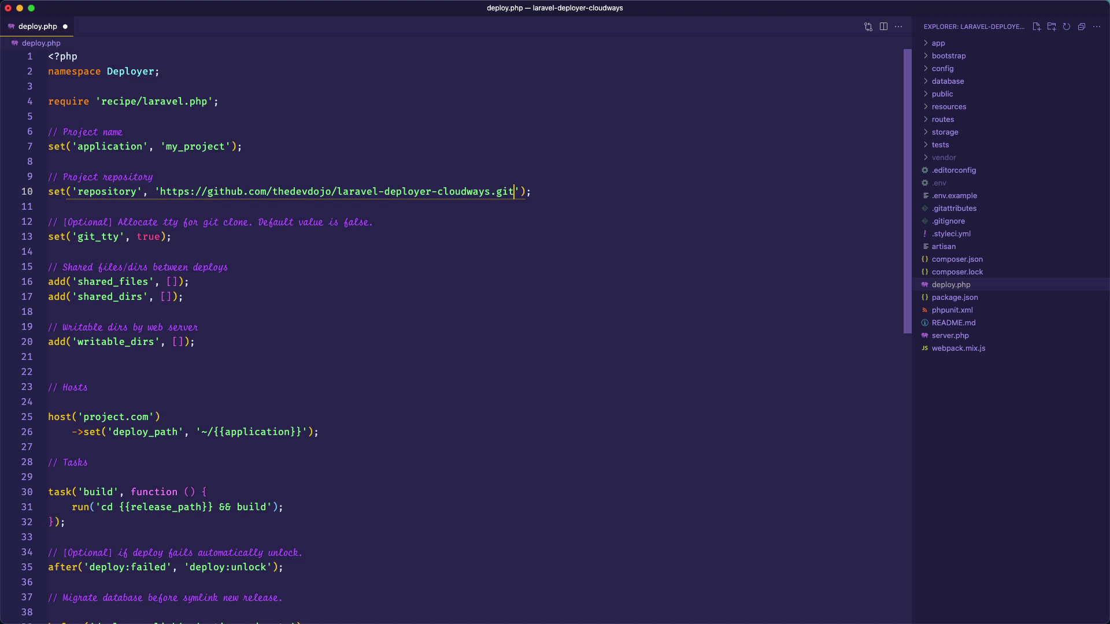
Step: Copy MyLaravelServer's public IP from its Cloudways master credentials and set the deploy.php host to 147.182.230.243
scroll(256, 306, "down", 3)
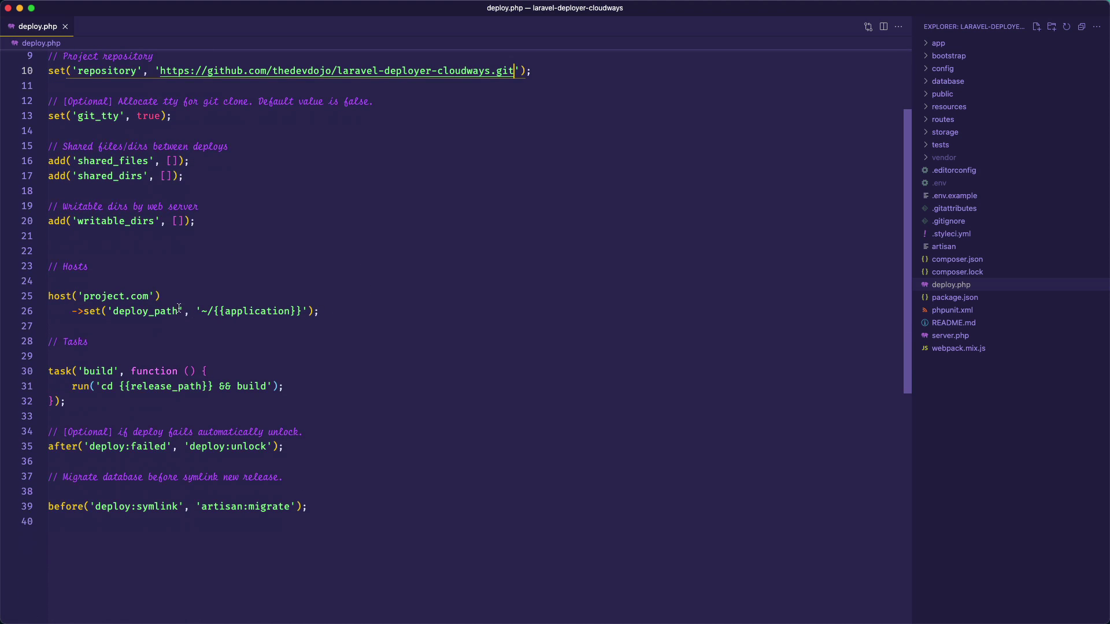
left_click(147, 296)
key("super+Tab")
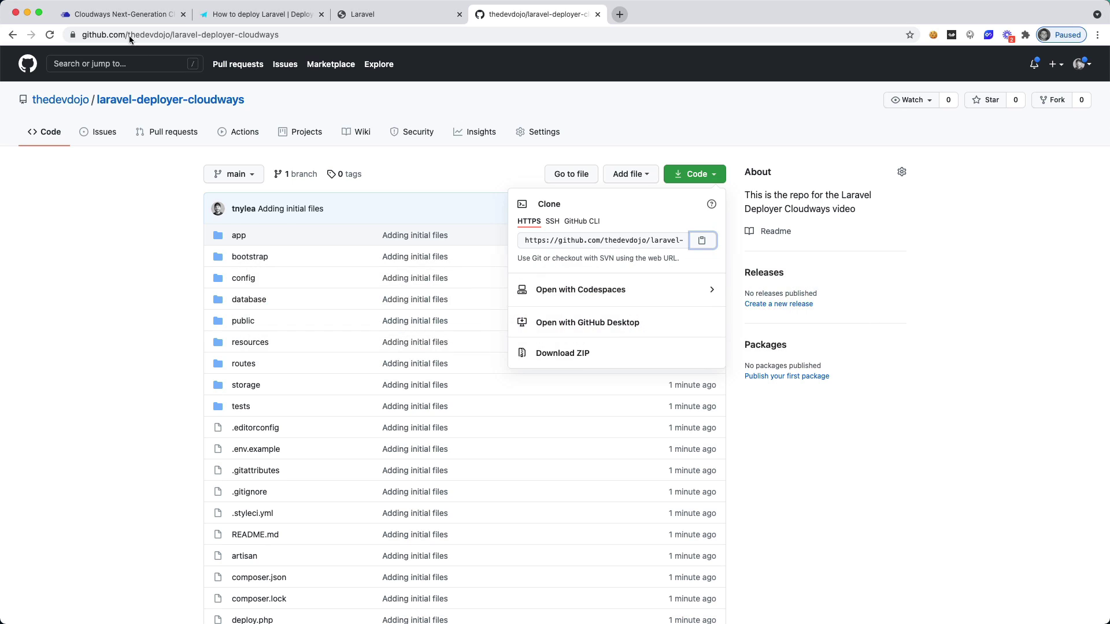
left_click(122, 18)
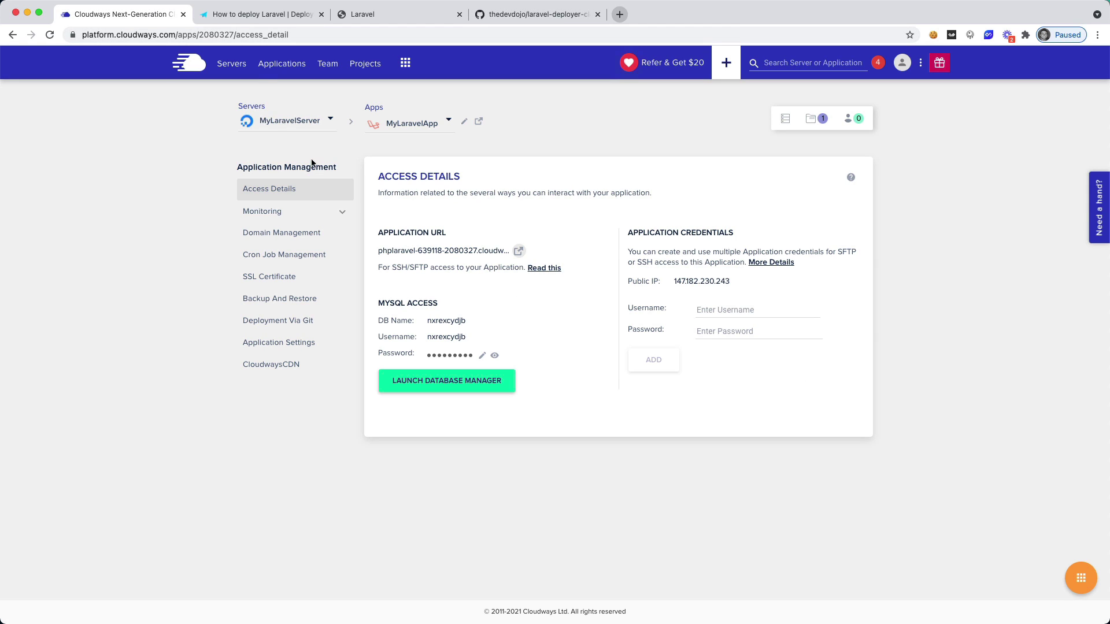
left_click(235, 66)
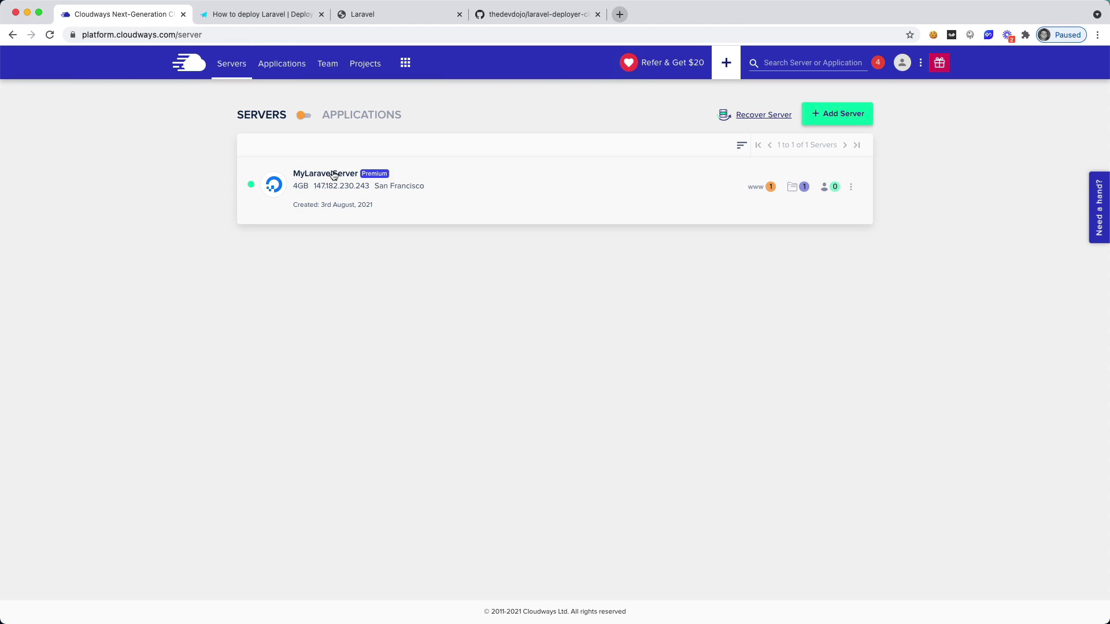
left_click(406, 187)
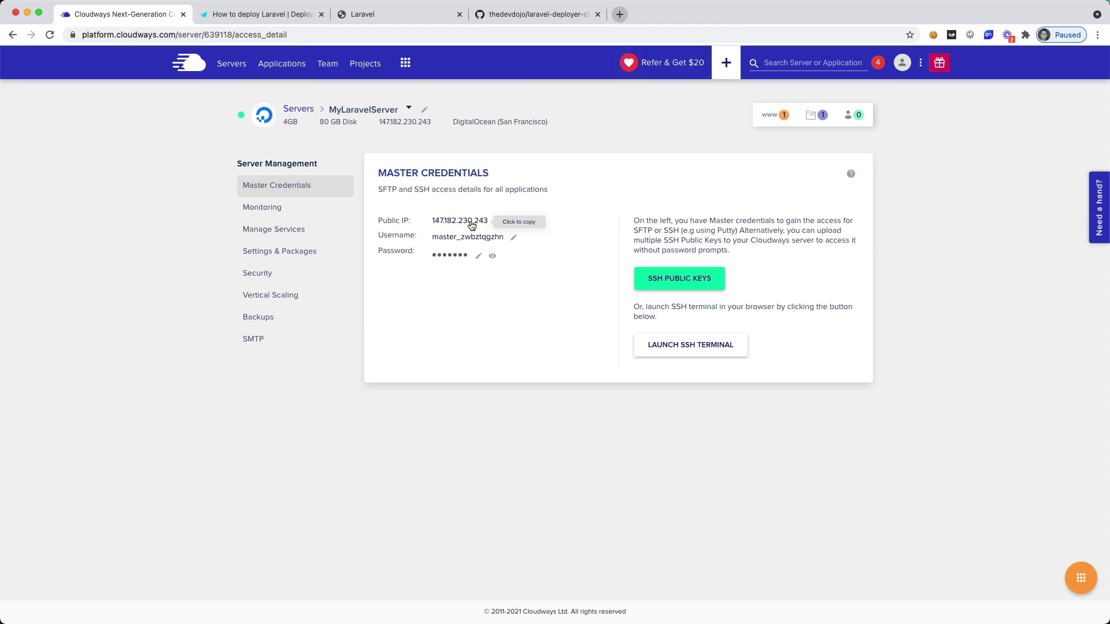
left_click(471, 222)
key("super+Tab")
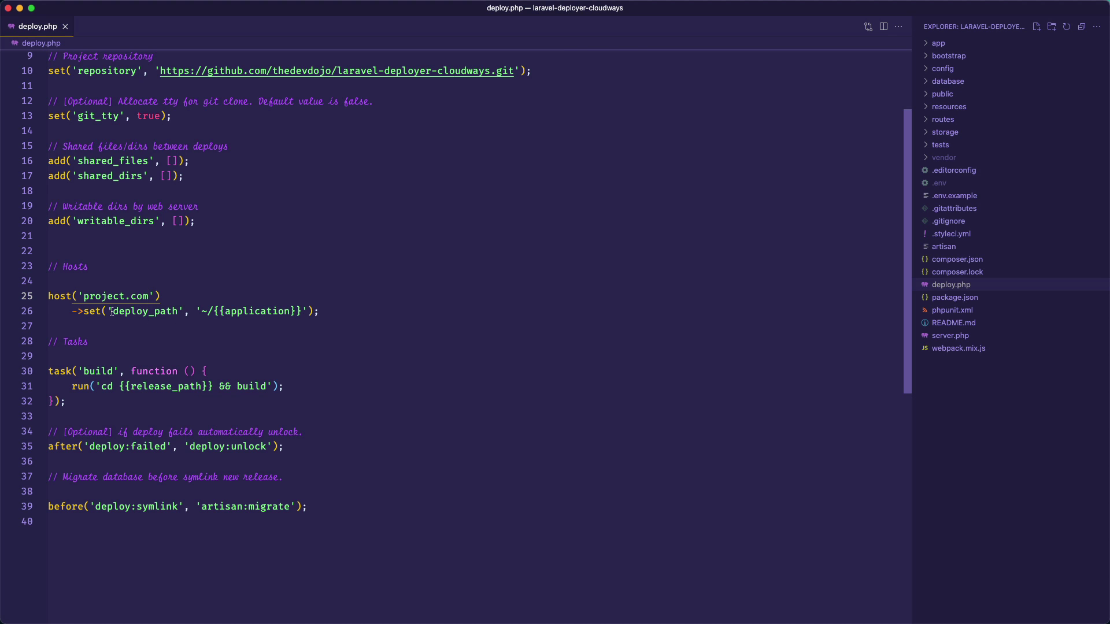
left_click_drag(82, 296, 153, 296)
key("super+v")
Step: Add a ->user() line below the host in deploy.php containing the master username copied from Cloudways
left_click(186, 290)
key("Return")
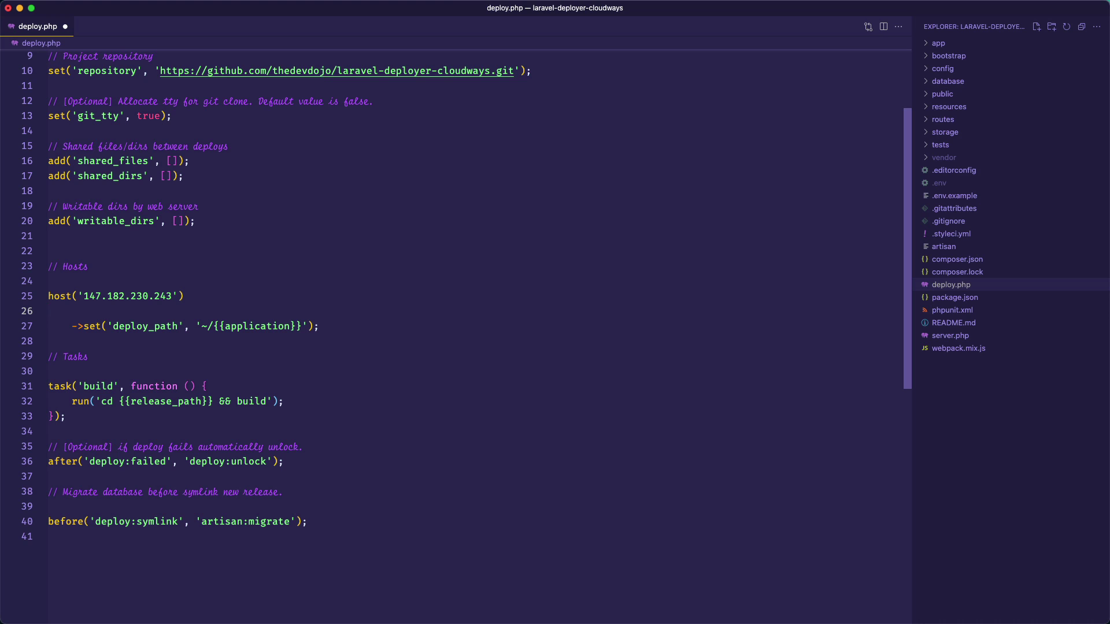
type("->user('")
key("super+Tab")
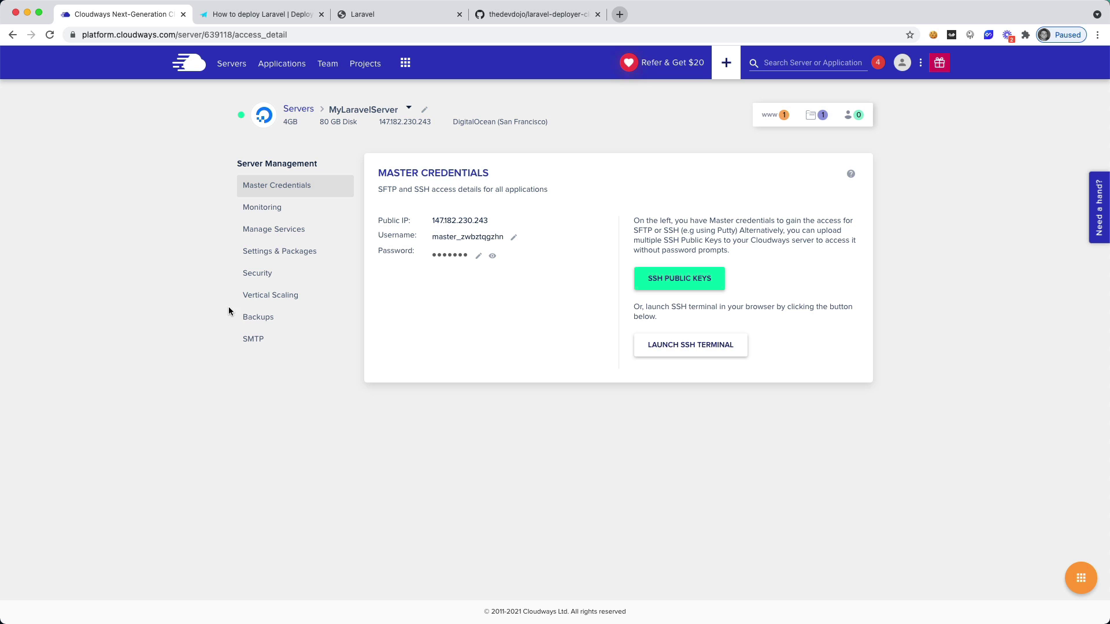
left_click(462, 238)
key("super+Tab")
key("super+v")
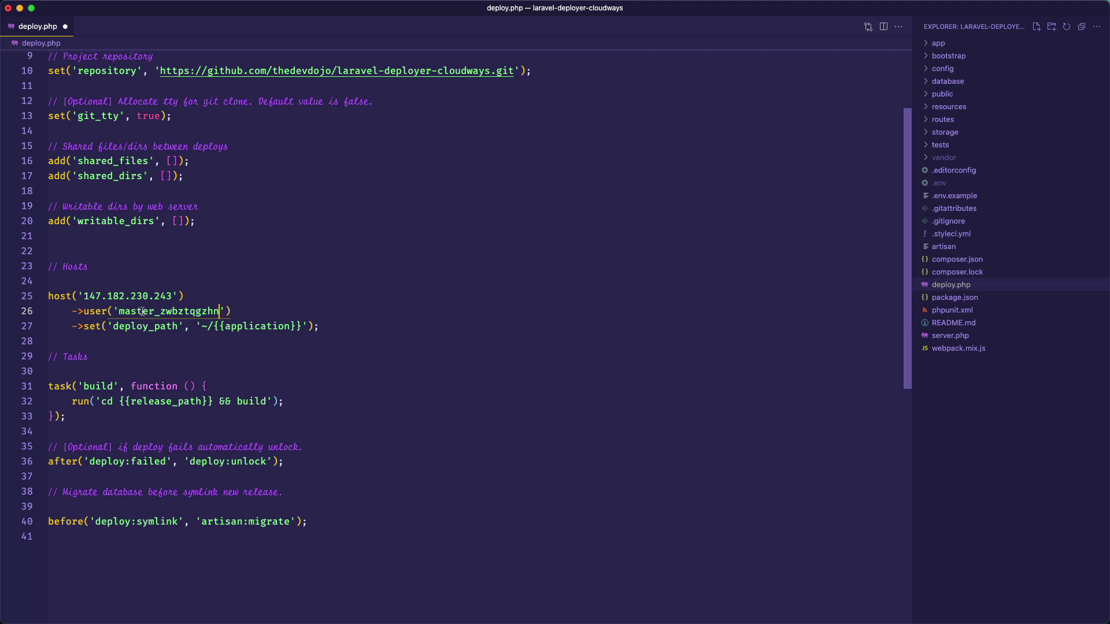
left_click(263, 308)
key("Down")
key("Left")
key("Left")
key("Left")
key("Left")
key("Left")
Step: Copy the master username from Cloudways in Chrome and begin an ssh command in iTerm with it, followed by @
key("super+Tab")
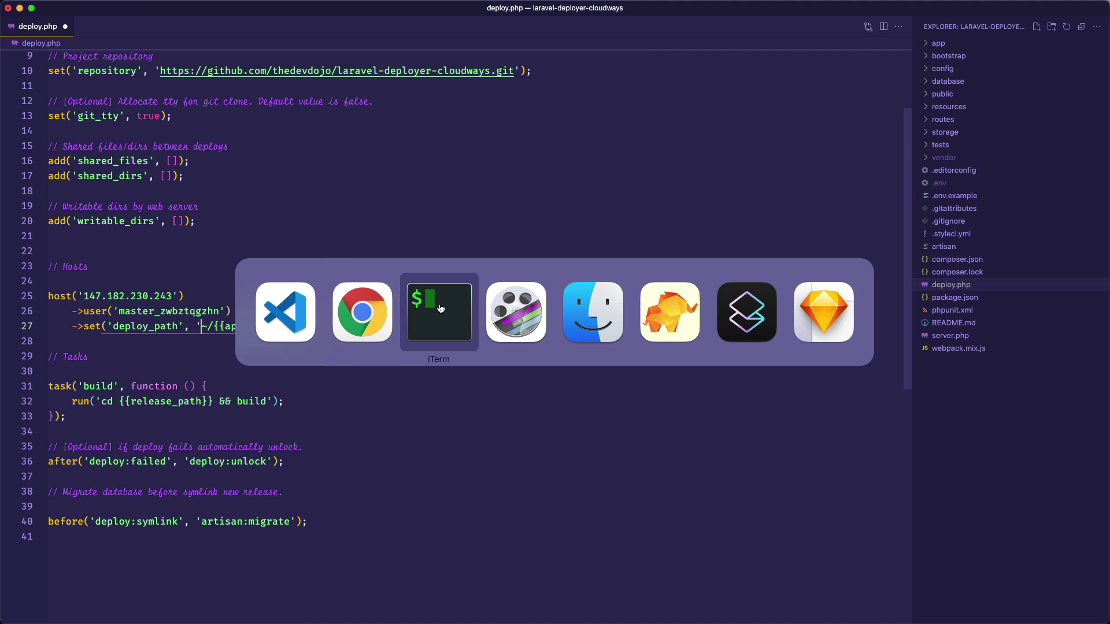
key("super+Tab")
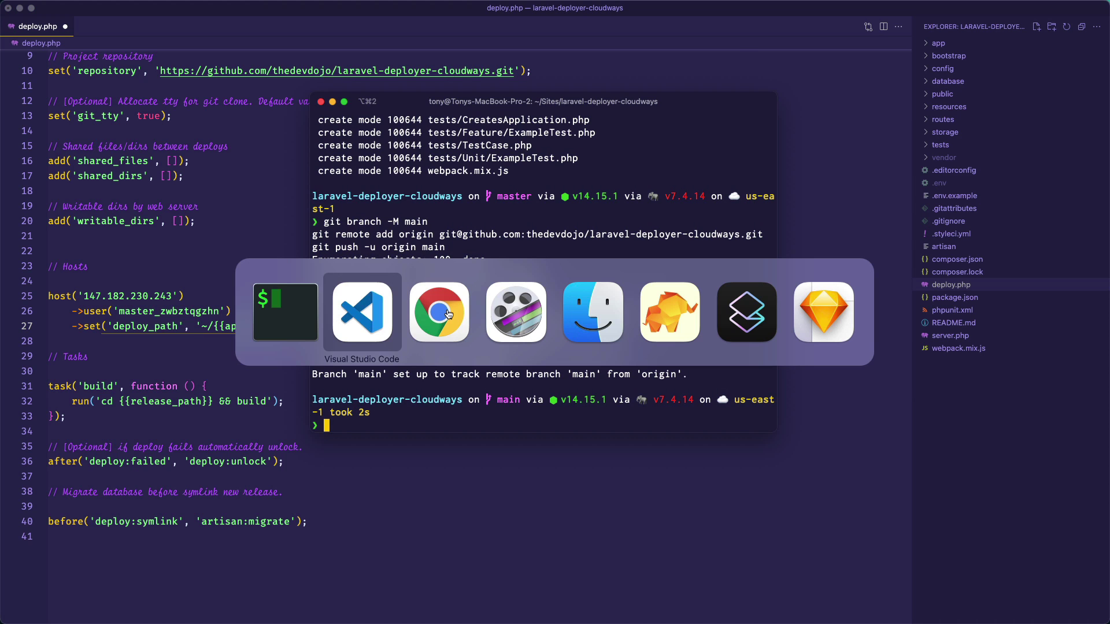
left_click(449, 314)
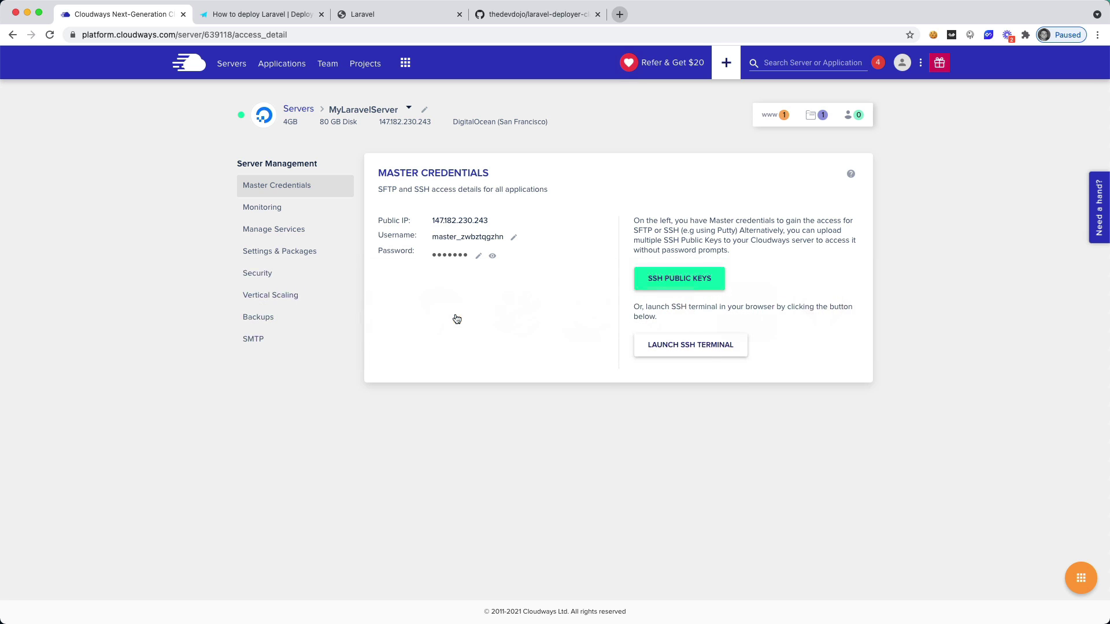
left_click(463, 236)
key("super+Tab")
left_click(371, 313)
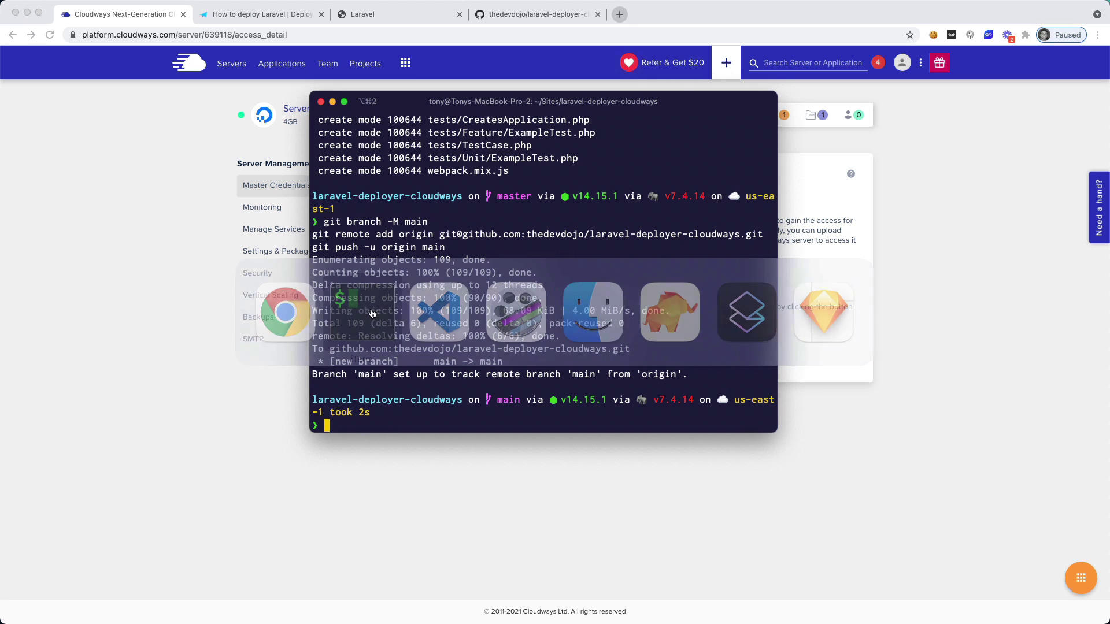
type("ssh")
key("super+v")
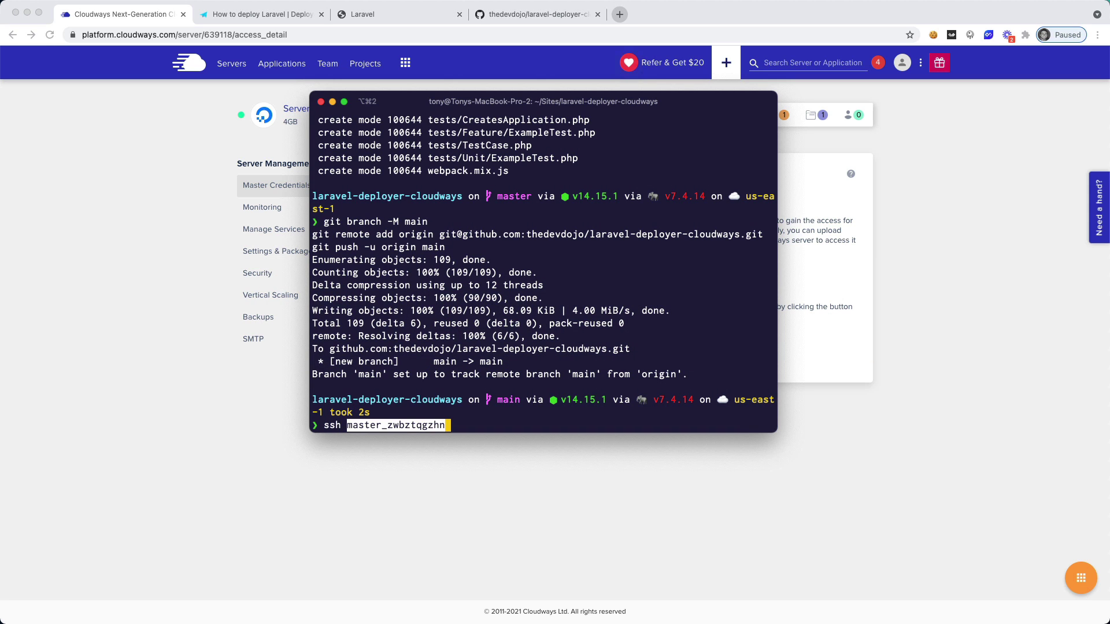
type("@")
Step: Complete the ssh command with the public IP 147.182.230.243 copied from Cloudways and run it in iTerm
key("super+Tab")
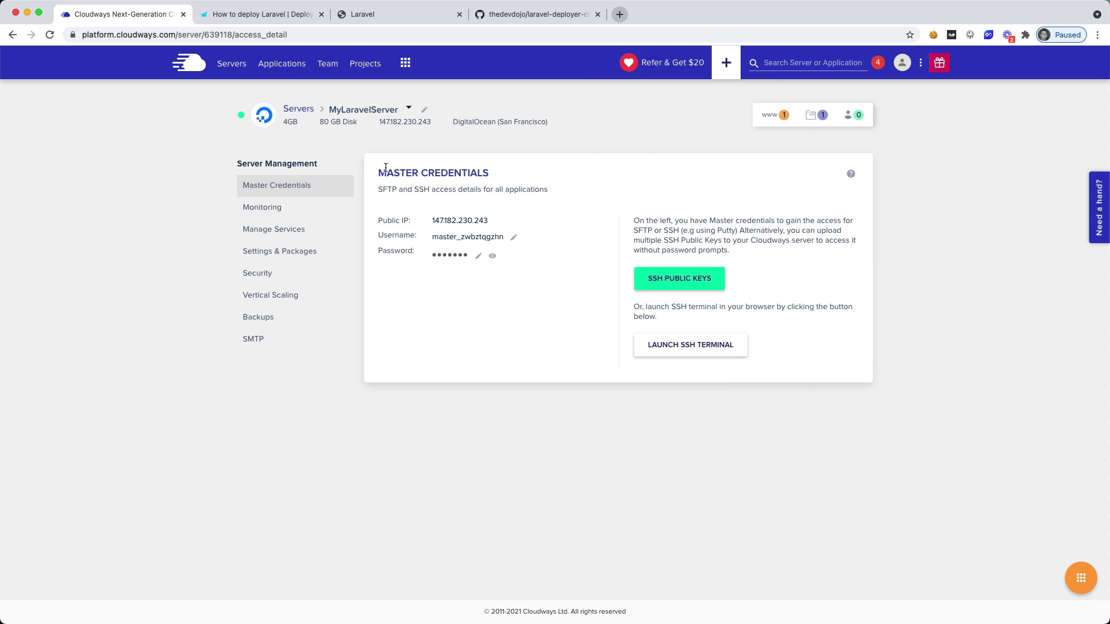
left_click(466, 222)
key("super+Tab")
key("super+v")
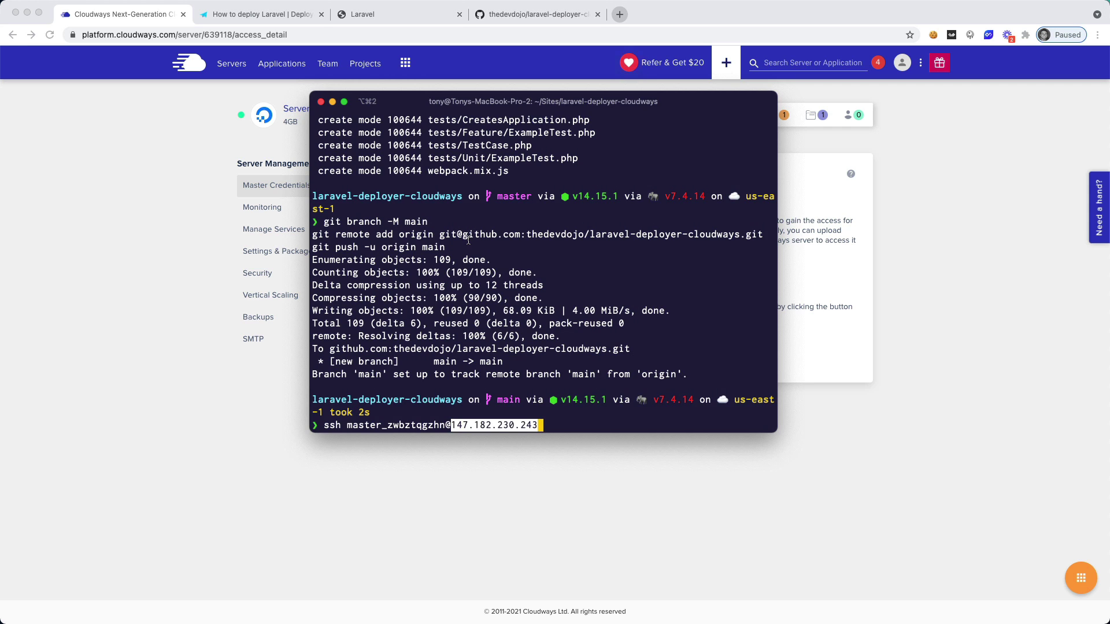
key("Return")
Step: Copy the master password from Cloudways, accept the host's fingerprint with yes in iTerm, and log in with the copied password
key("super+Tab")
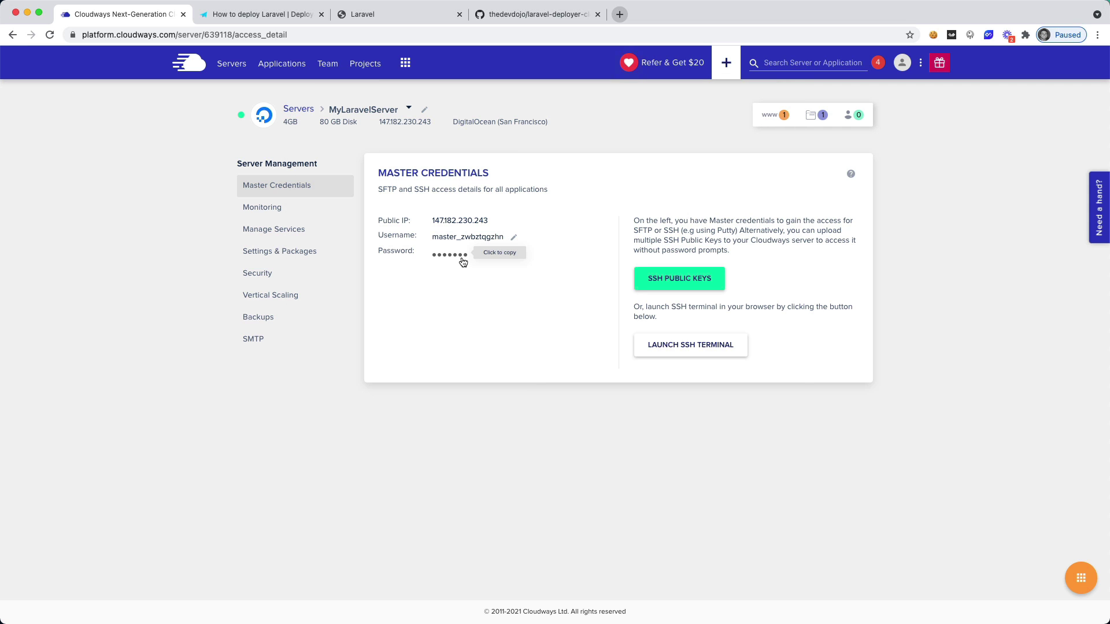
left_click(463, 256)
key("super+Tab")
type("yes")
key("Return")
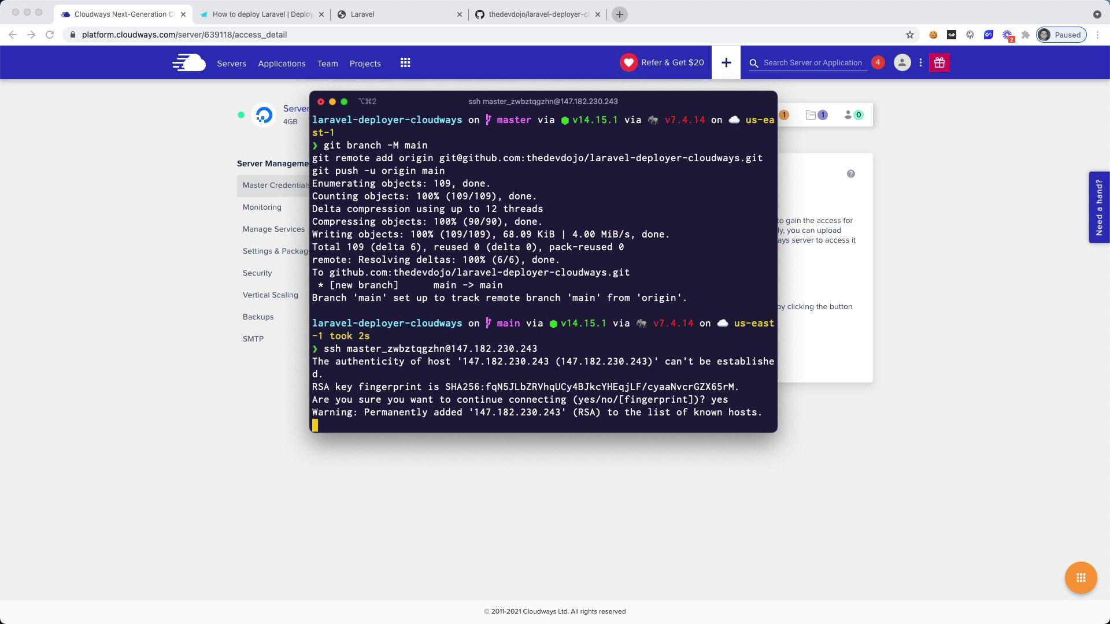
key("super+v")
key("Return")
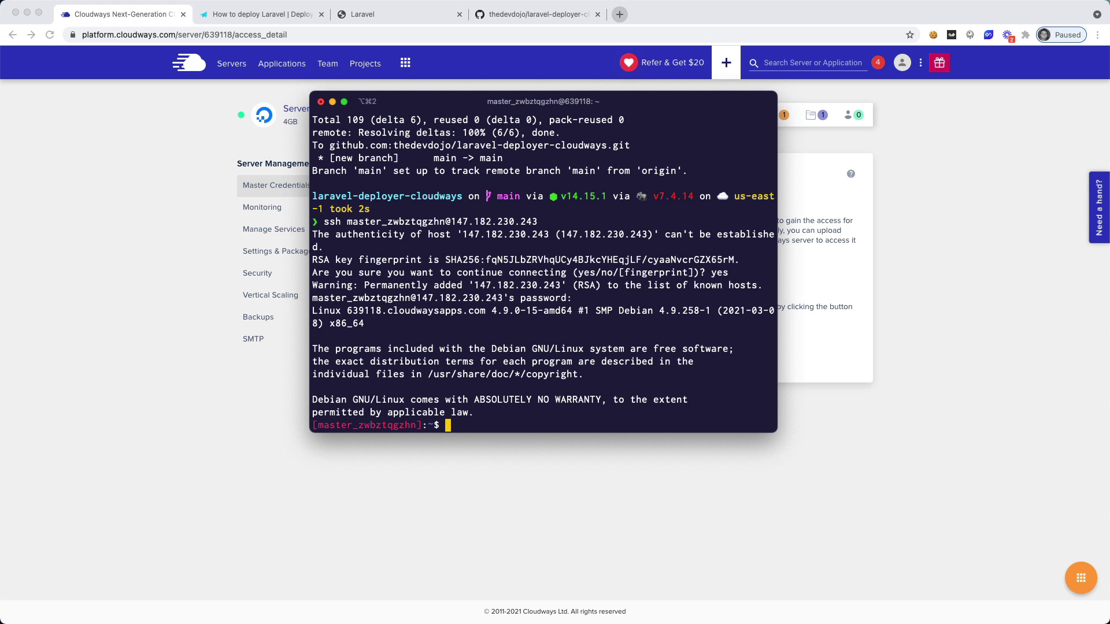
Step: List the contents of the server's home directory and print its path
type("ls")
key("Return")
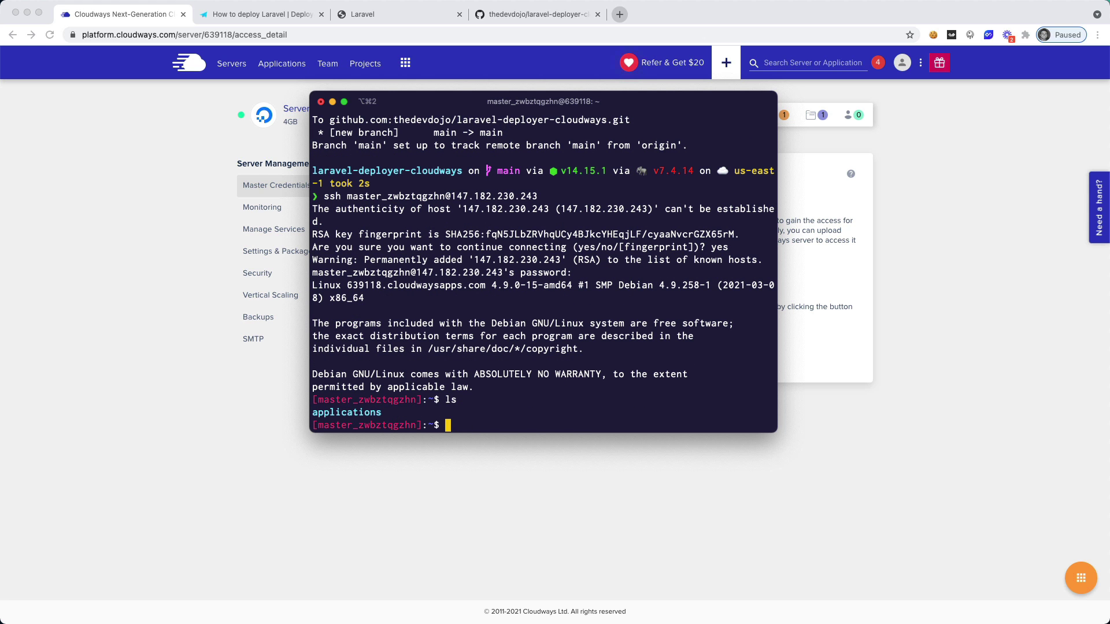
type("pwd")
key("Return")
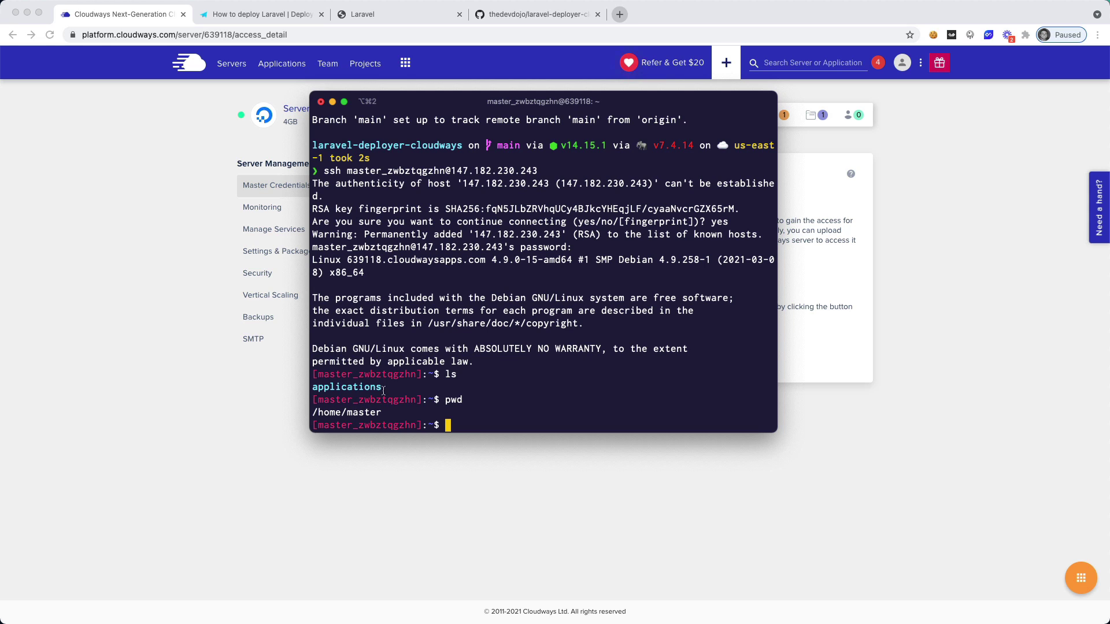
Step: Change into the applications directory, list its contents, and enter the nxrexcydjb folder
type("cd applications")
key("Return")
type("ls")
key("Return")
type("cd")
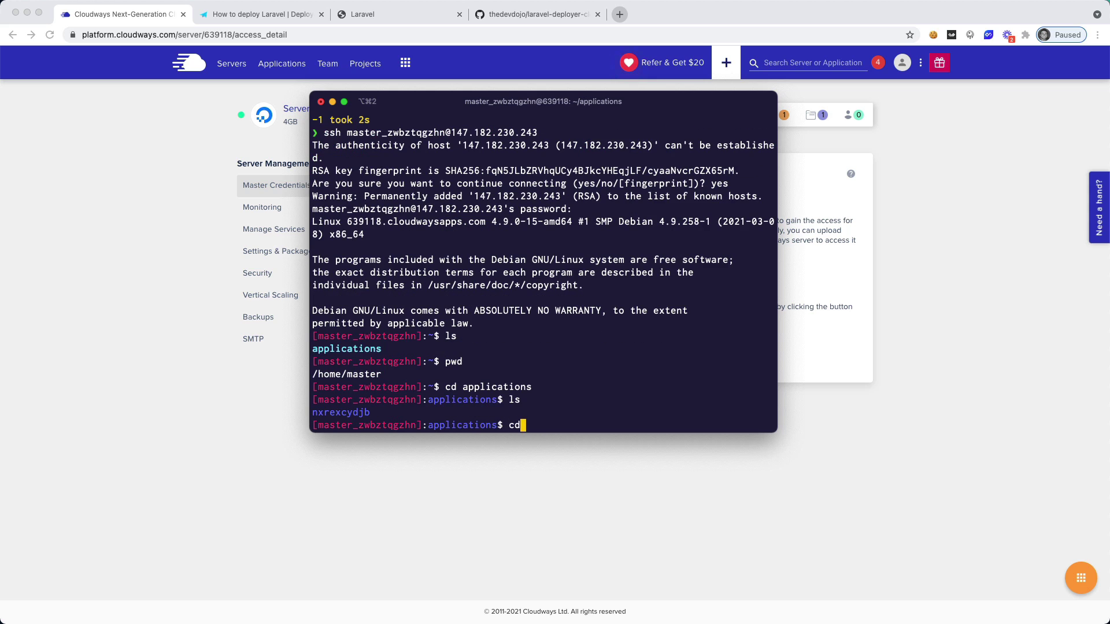
type(" nx")
key("Tab")
key("Return")
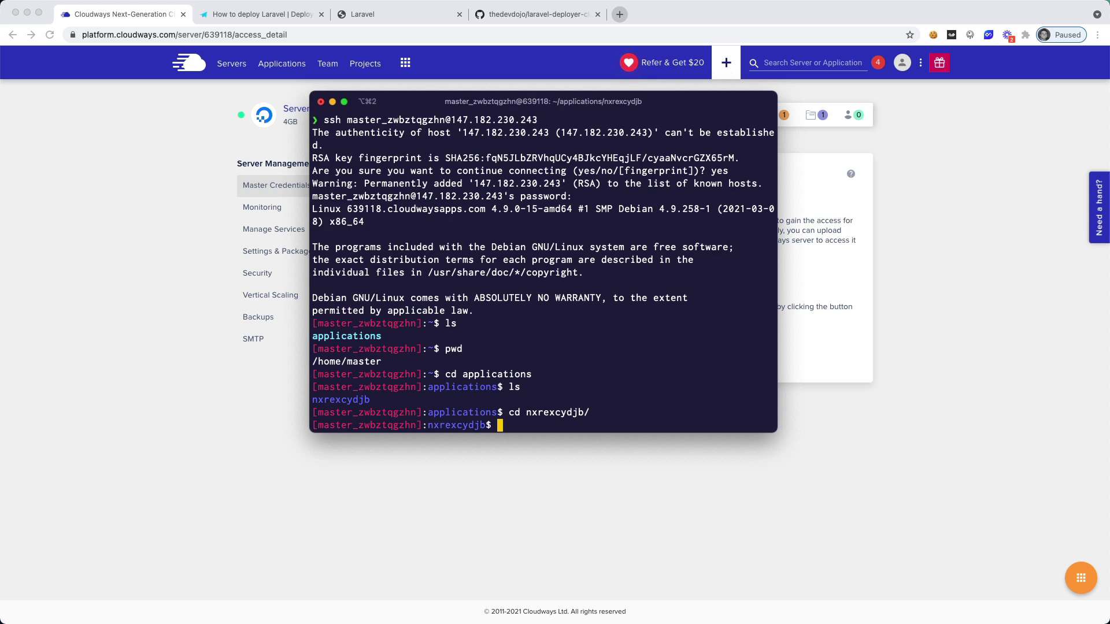
Step: List the nxrexcydjb folder, change into public_html, and list its files
type("ls")
key("Return")
type("c")
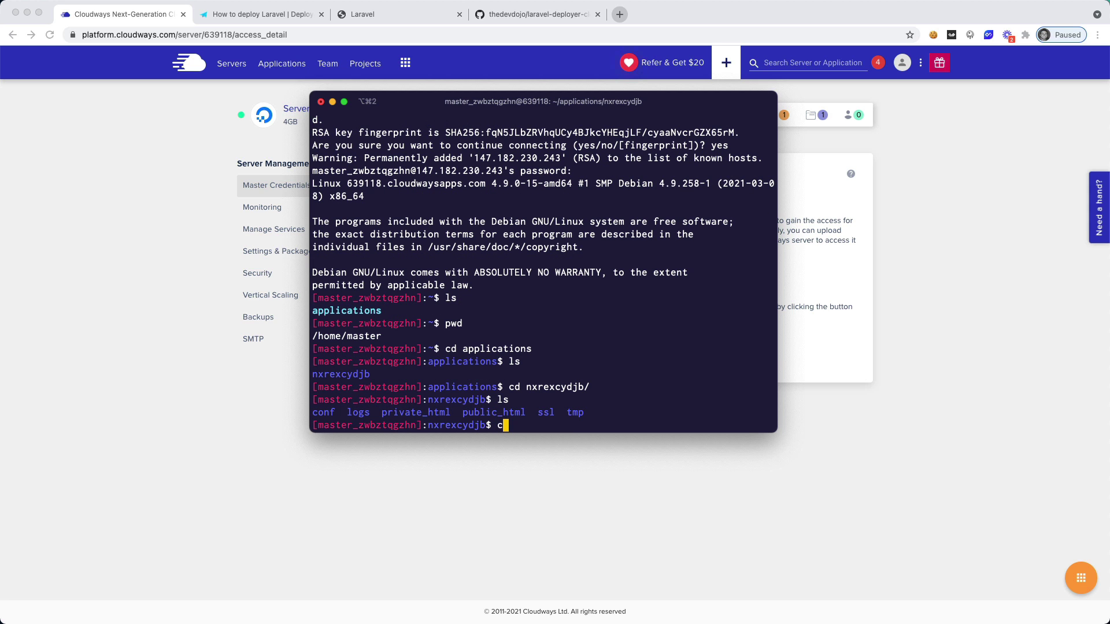
type("d pub")
key("Tab")
key("Return")
type("ls")
key("Return")
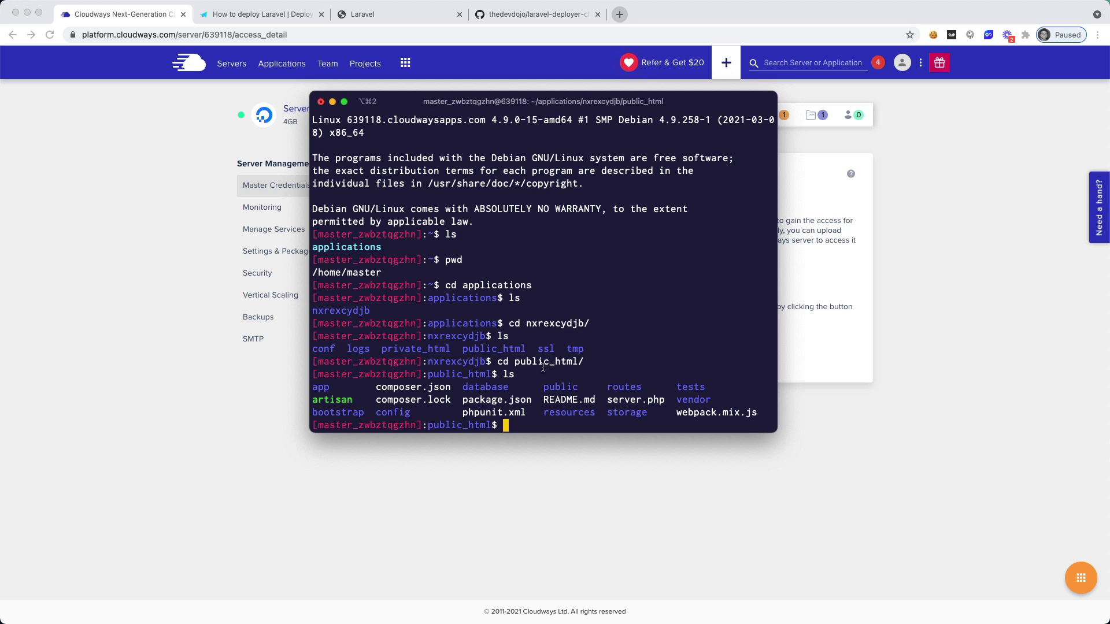
Step: Print the full path of the public_html directory and copy it to the clipboard
type("pwd")
key("Return")
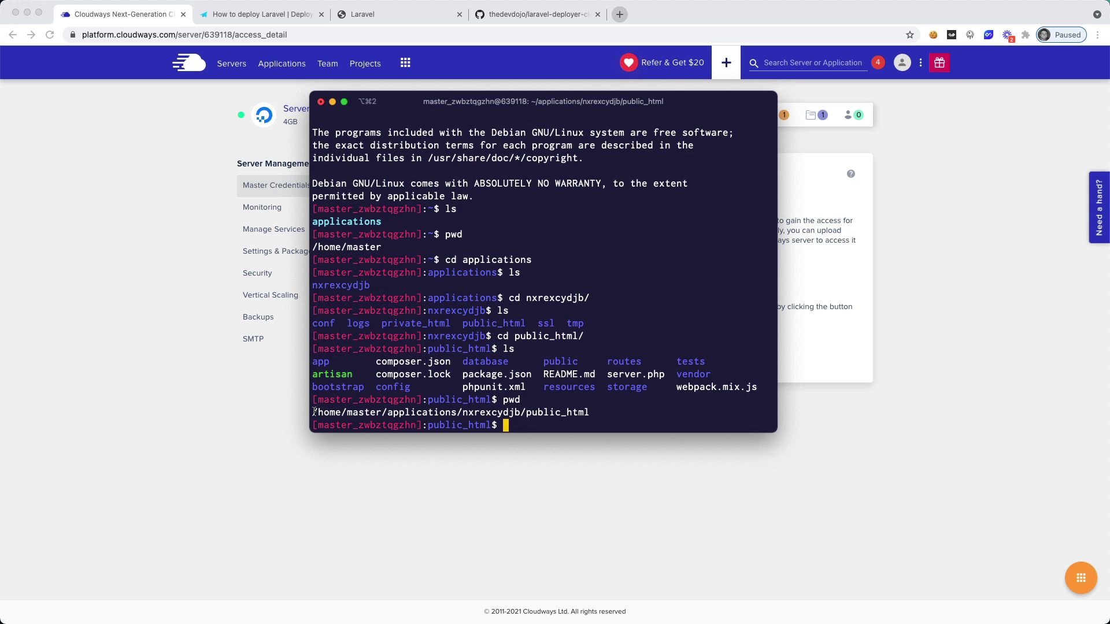
left_click_drag(314, 412, 588, 408)
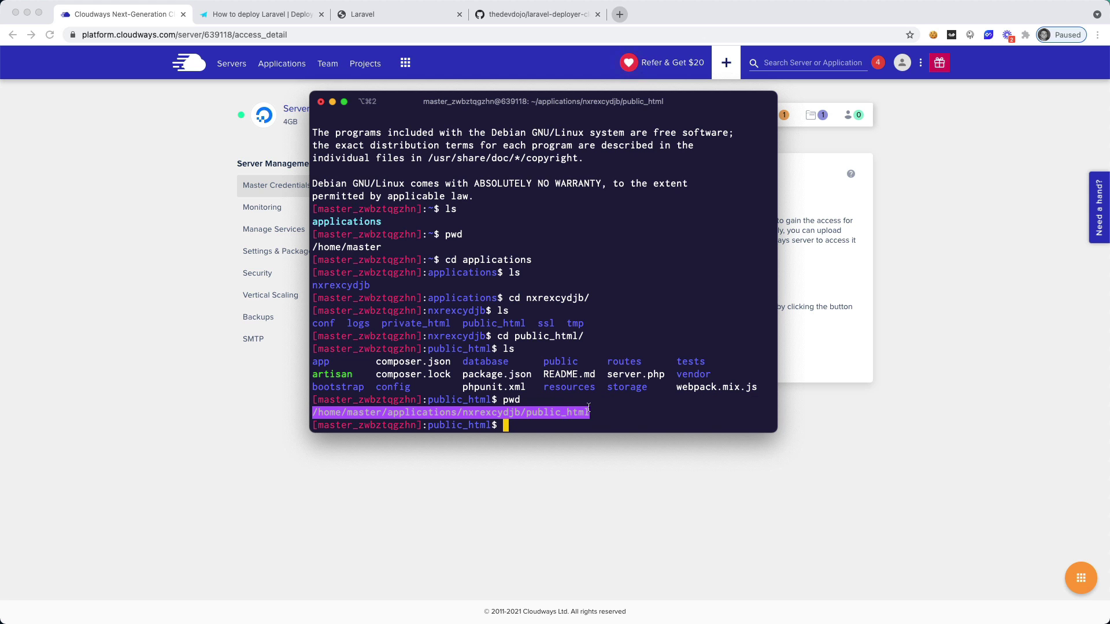
right_click(574, 411)
left_click(602, 415)
Step: Switch to VS Code, set deploy_path in deploy.php to /home/master/applications/nxrexcydjb/public_html, and save the file
key("super+Tab")
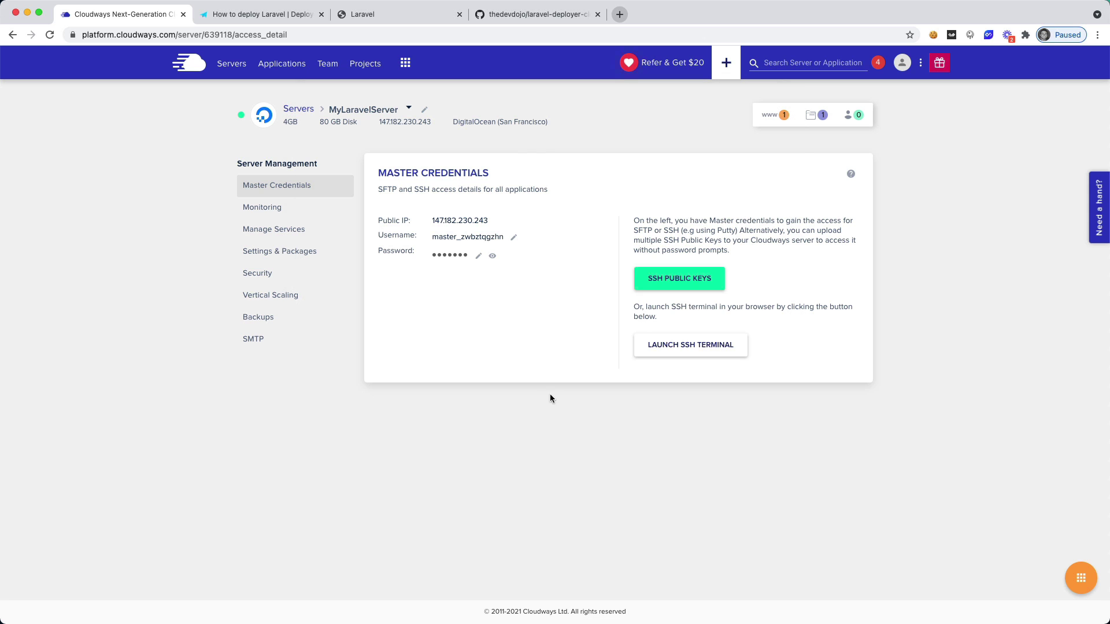
key("super+Tab")
key("super+Tab")
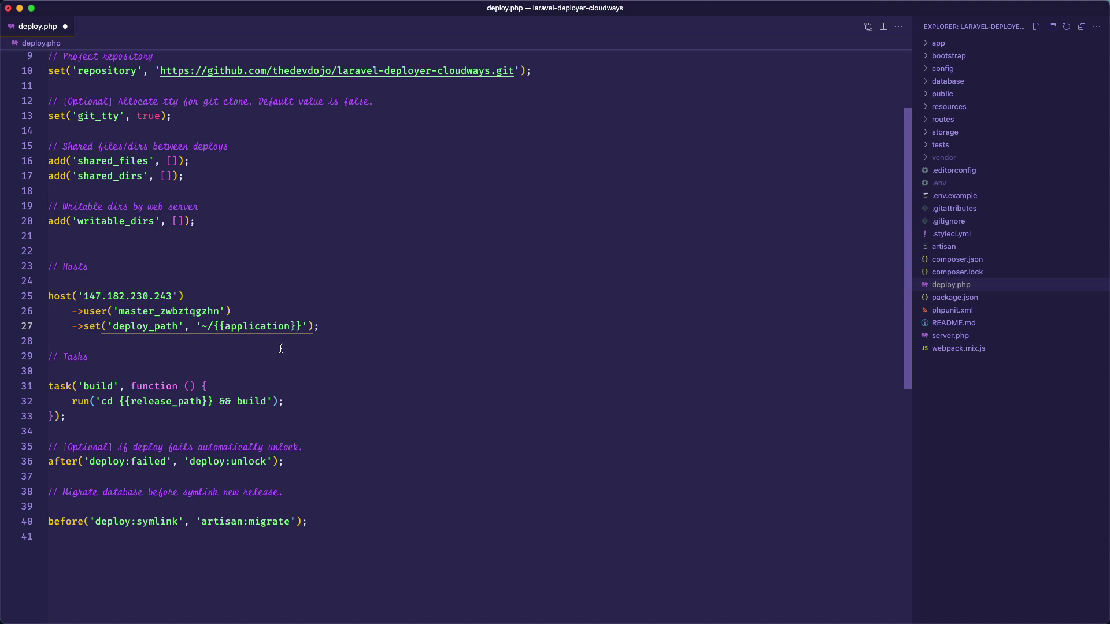
left_click(300, 325)
left_click(201, 326, "shift")
key("super+v")
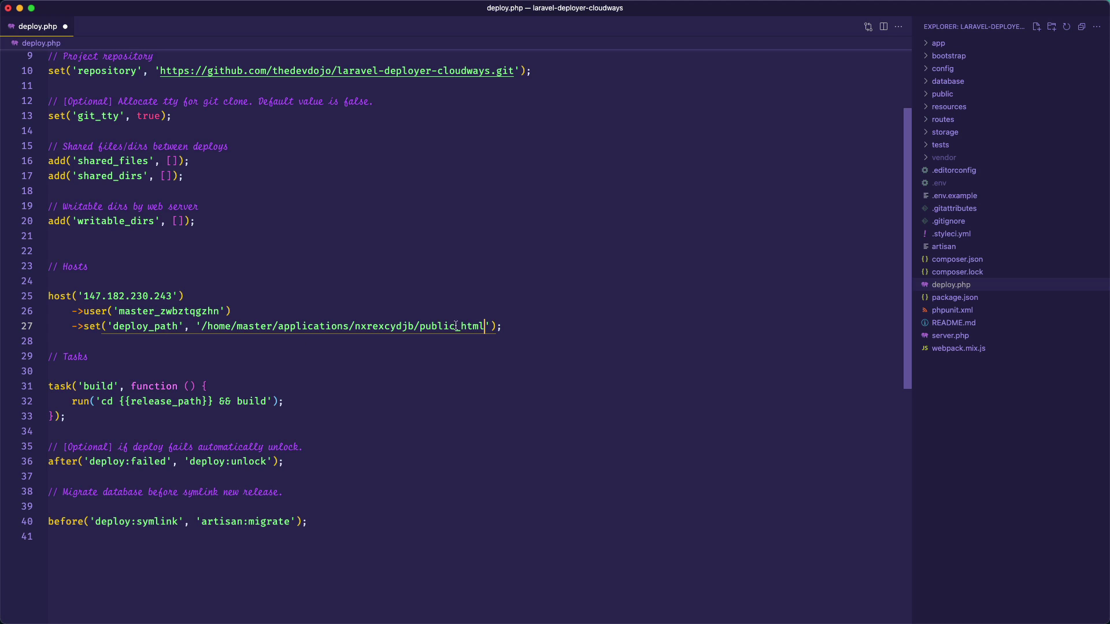
key("super+s")
left_click(149, 309)
double_click(149, 310)
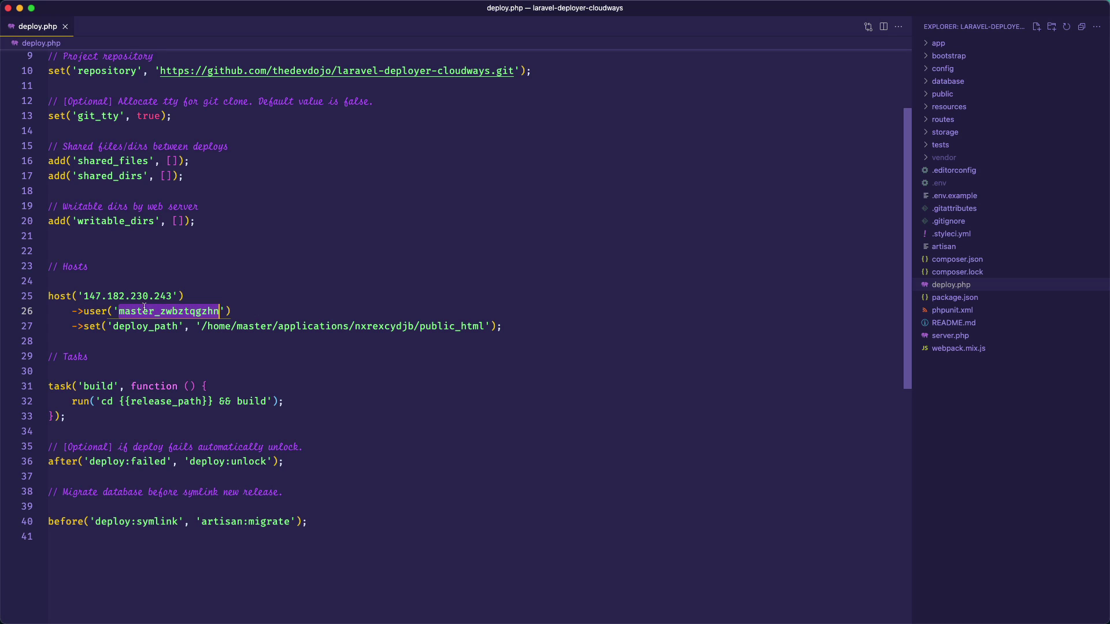
left_click(132, 297)
double_click(149, 311)
Step: Switch to Cloudways in Chrome and start adding an SSH public key with the label MyLaptop
key("super+Tab")
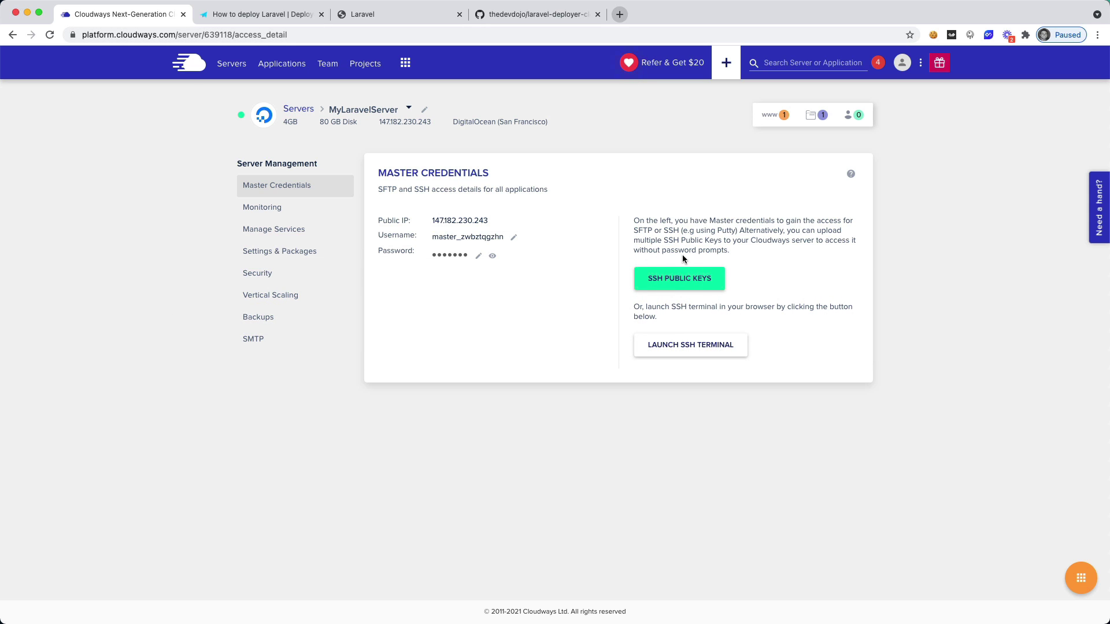
left_click(680, 280)
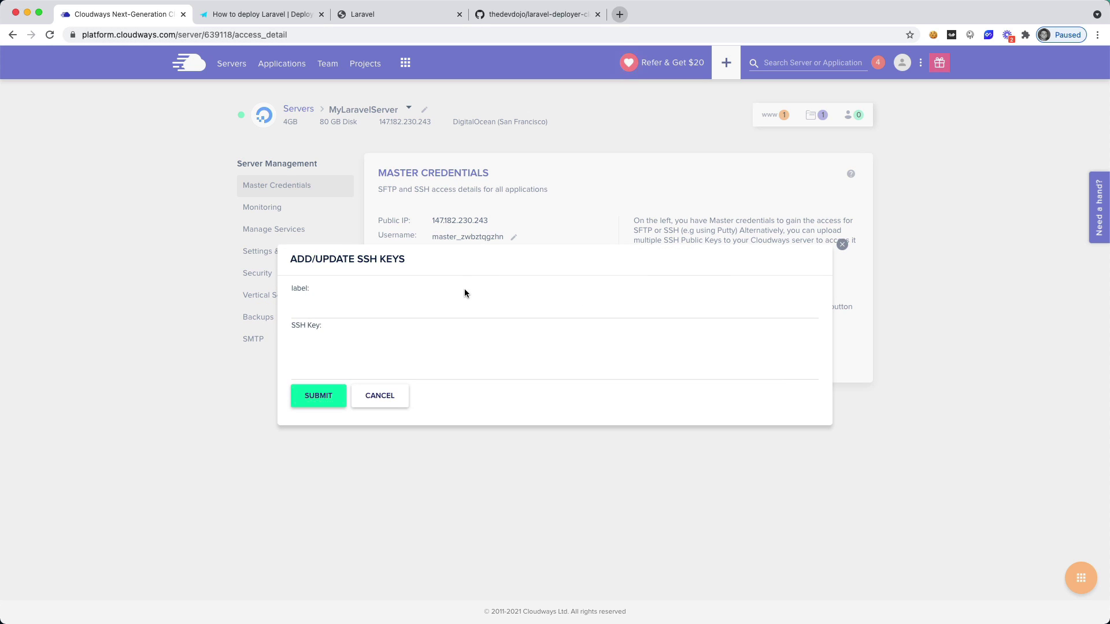
left_click(452, 300)
type("MyLaptop")
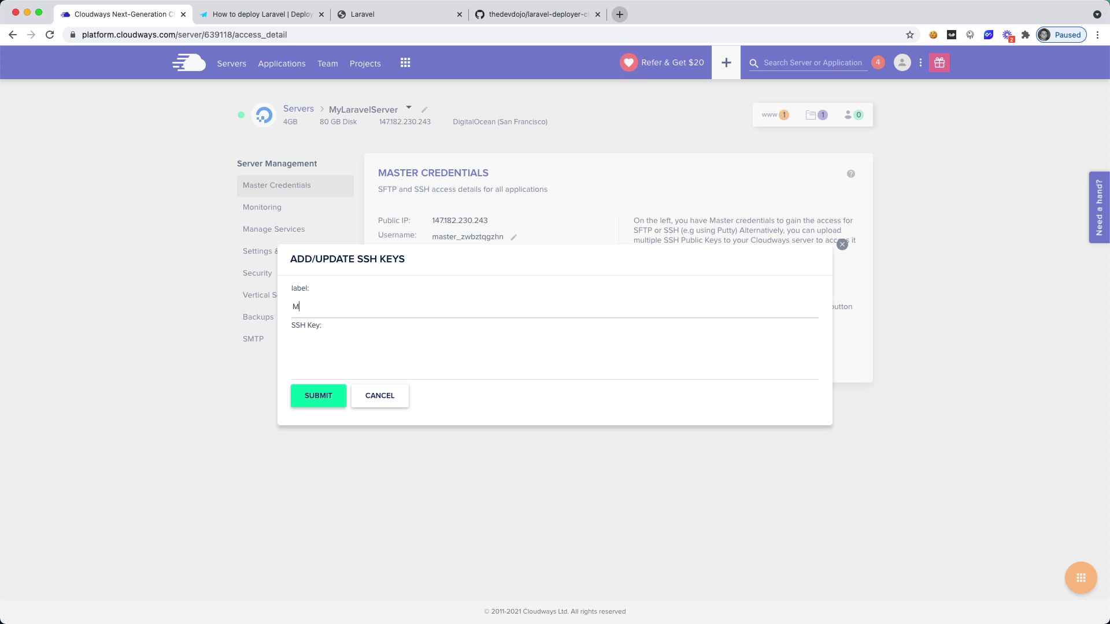
left_click(293, 339)
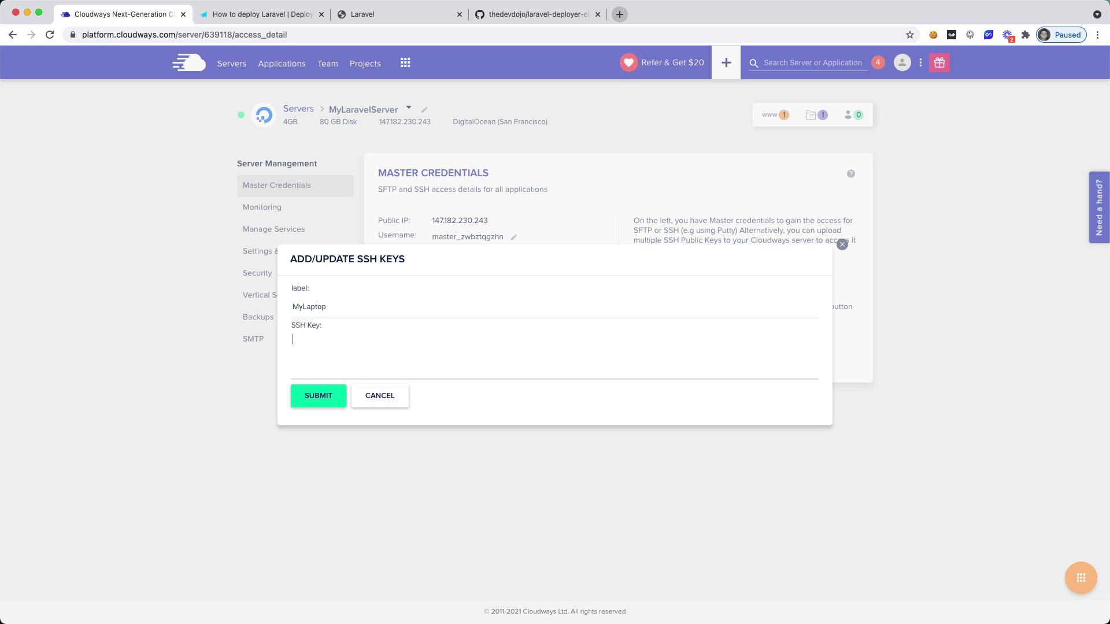
Step: In a new iTerm tab, copy the local public key to the clipboard with pbcopy < ~/.ssh/id_rsa.pub
key("super+Tab")
key("super+Tab")
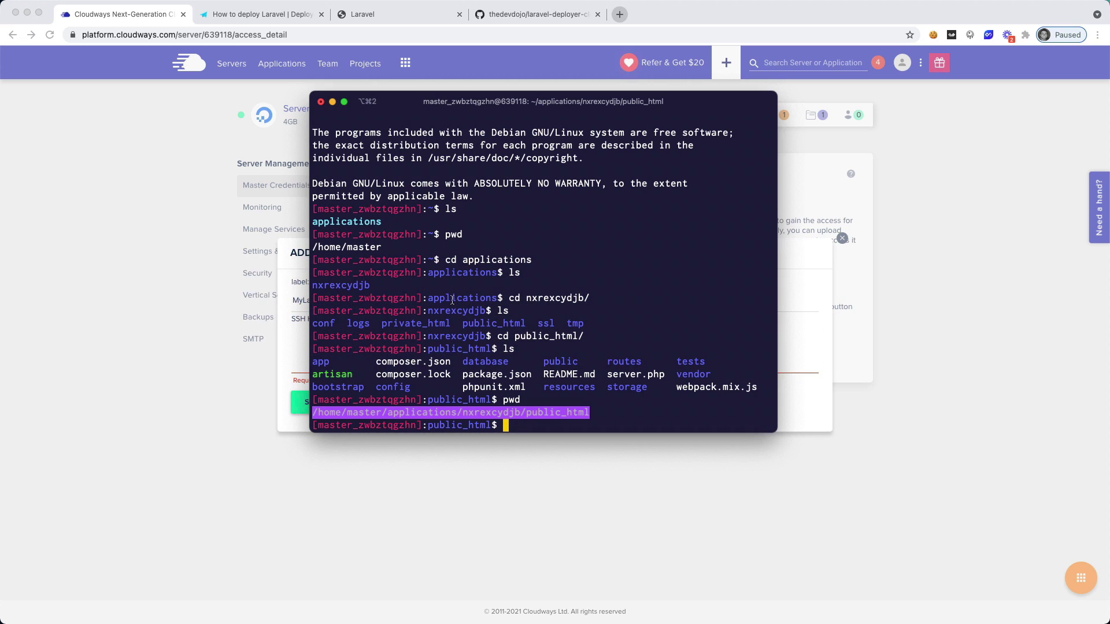
key("super+t")
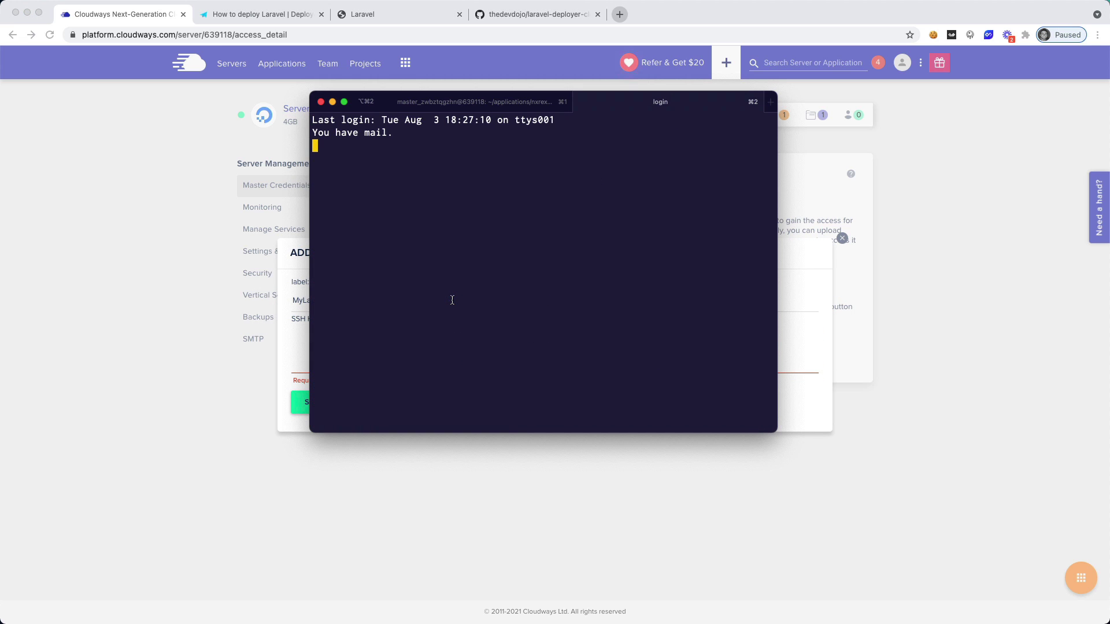
type("pbcopy < ")
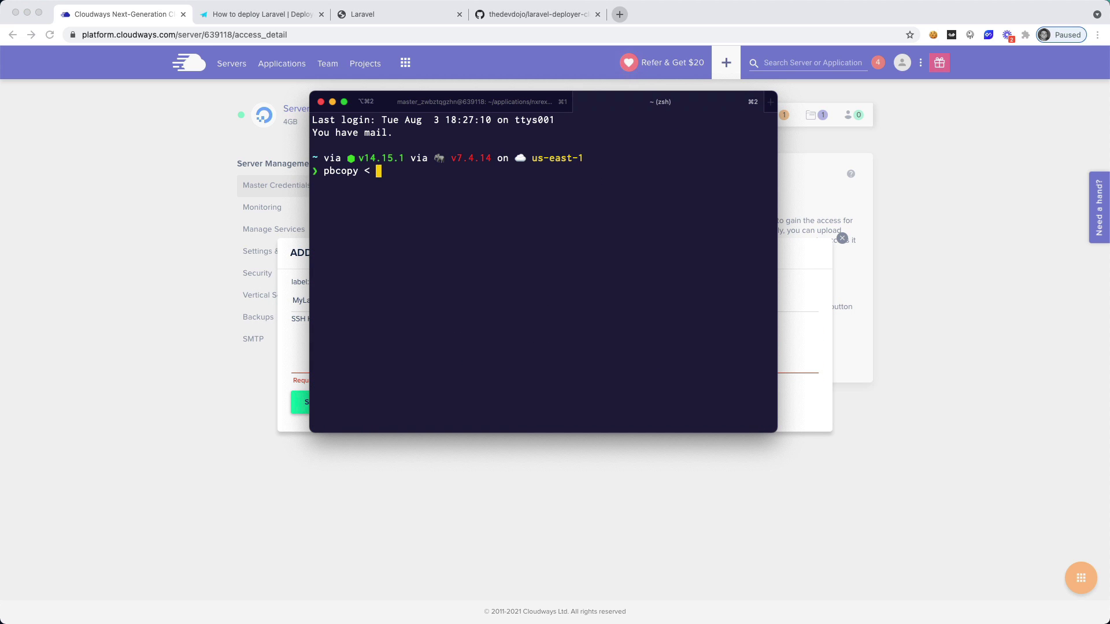
type("~/.ssh/id_rsa.pub")
key("Return")
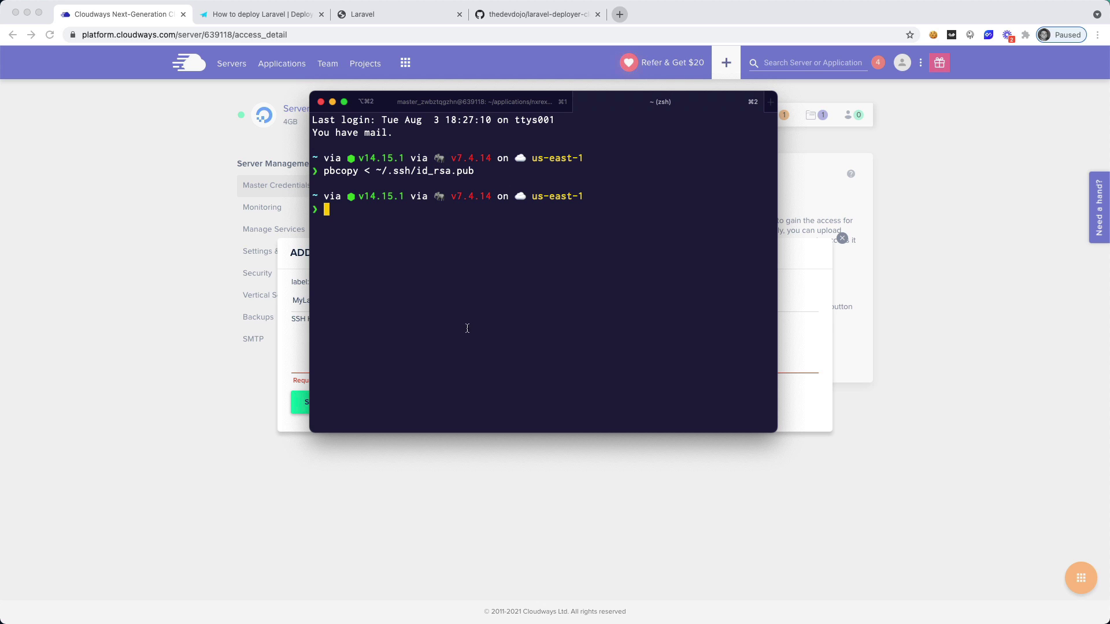
Step: Paste the copied public key into the SSH key field in Cloudways and submit it
left_click(308, 334)
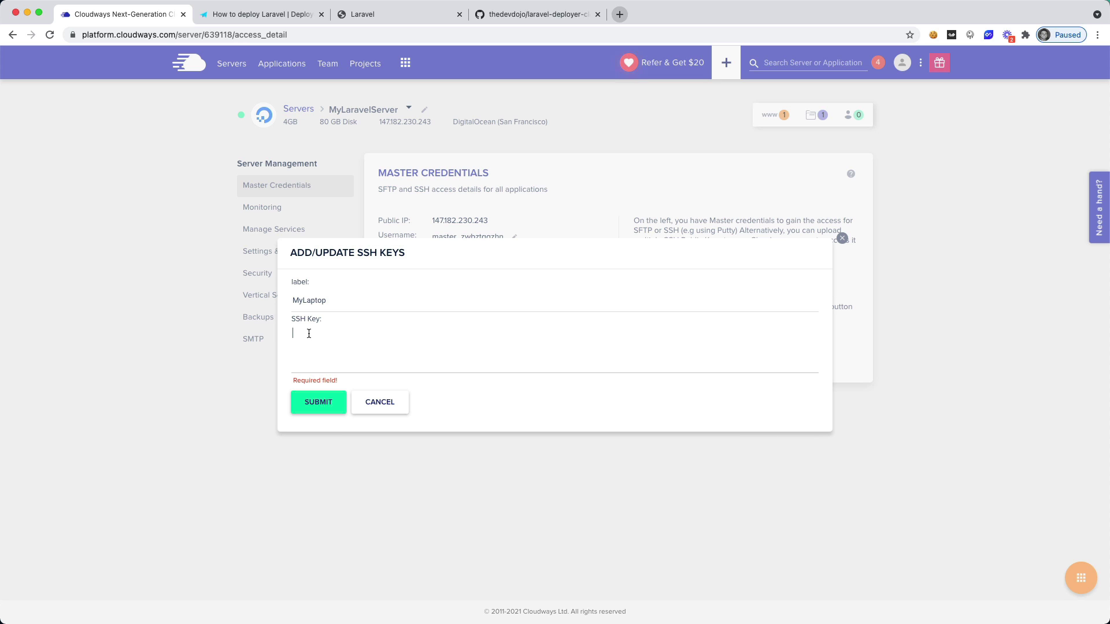
key("super+v")
left_click(317, 398)
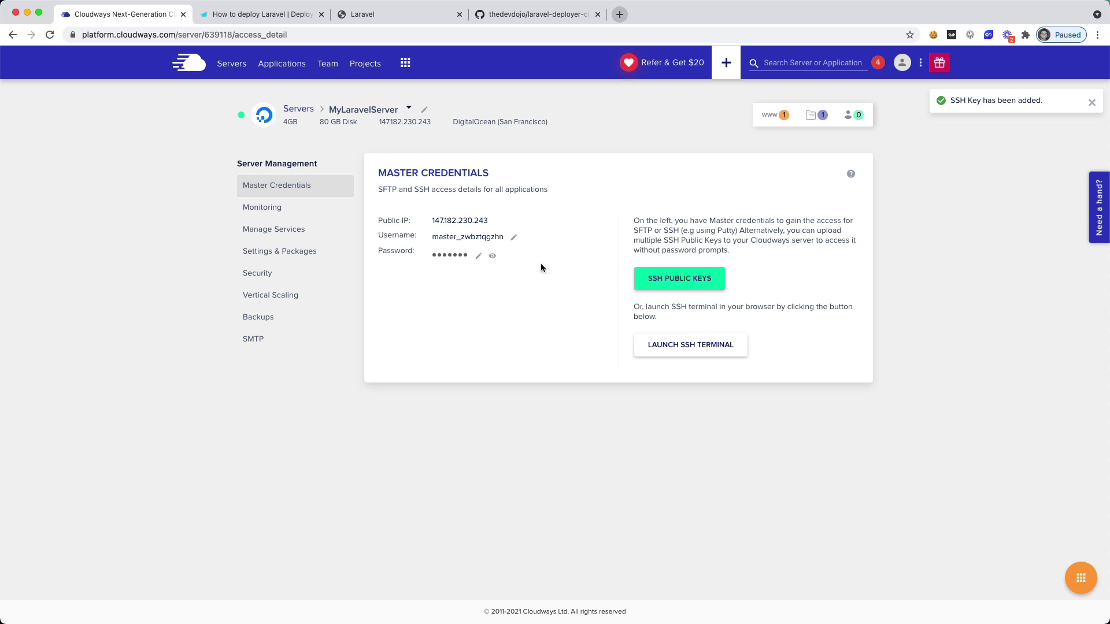
Step: Return to the server session in iTerm's first tab and close the SSH connection with exit
key("super+Tab")
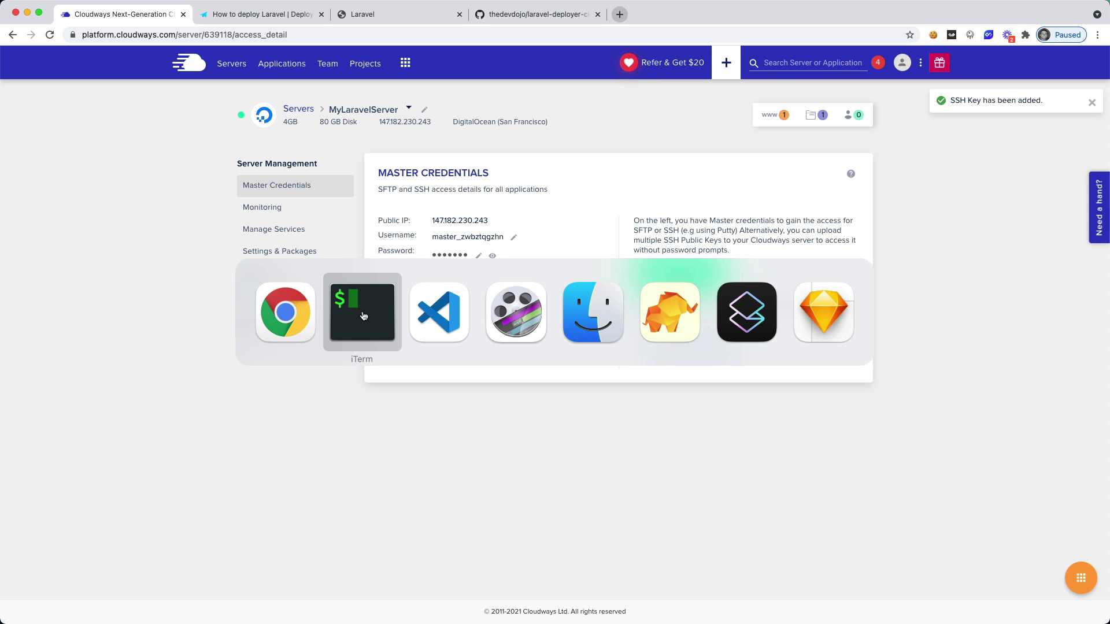
key("super+1")
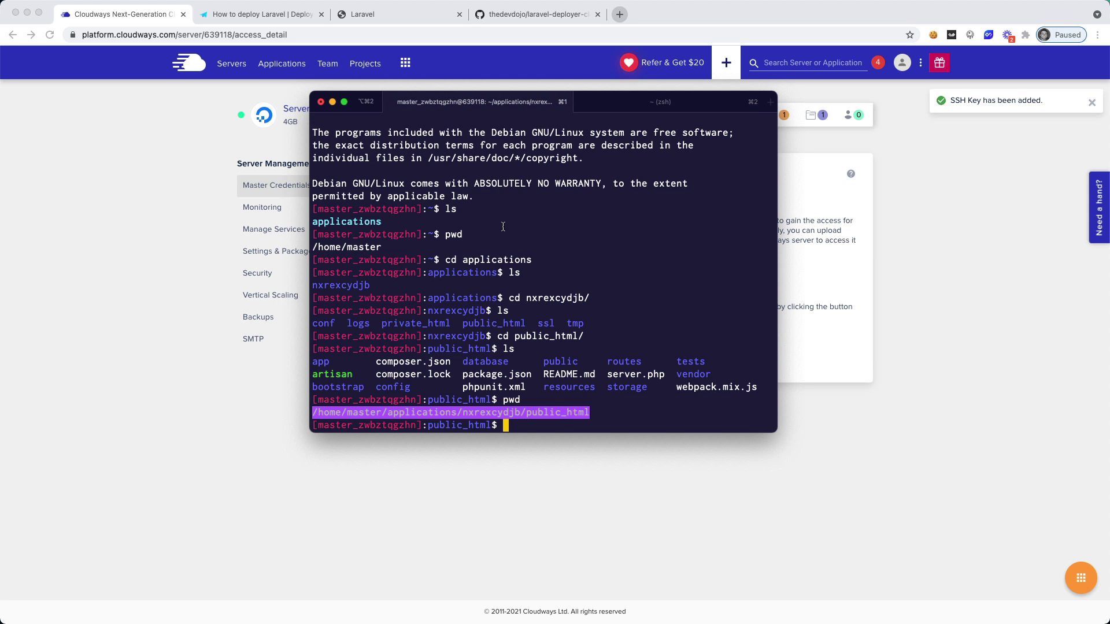
type("exit")
key("Return")
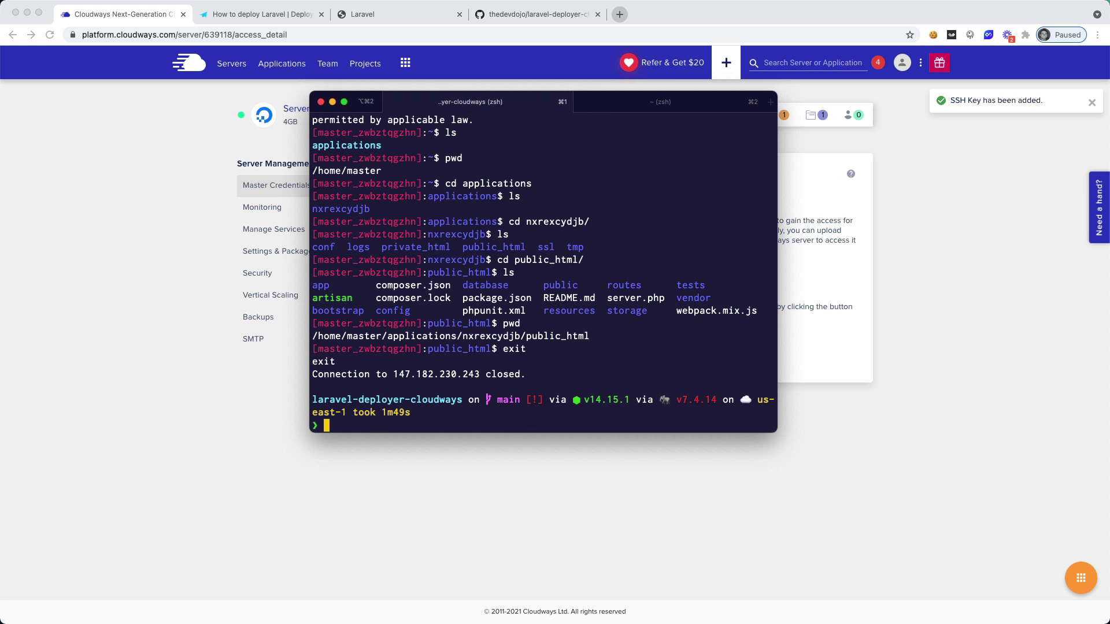
Step: Reconnect to the server at 147.182.230.243 over SSH as the master user, reusing the earlier ssh command
key("ctrl+r")
type("ssh")
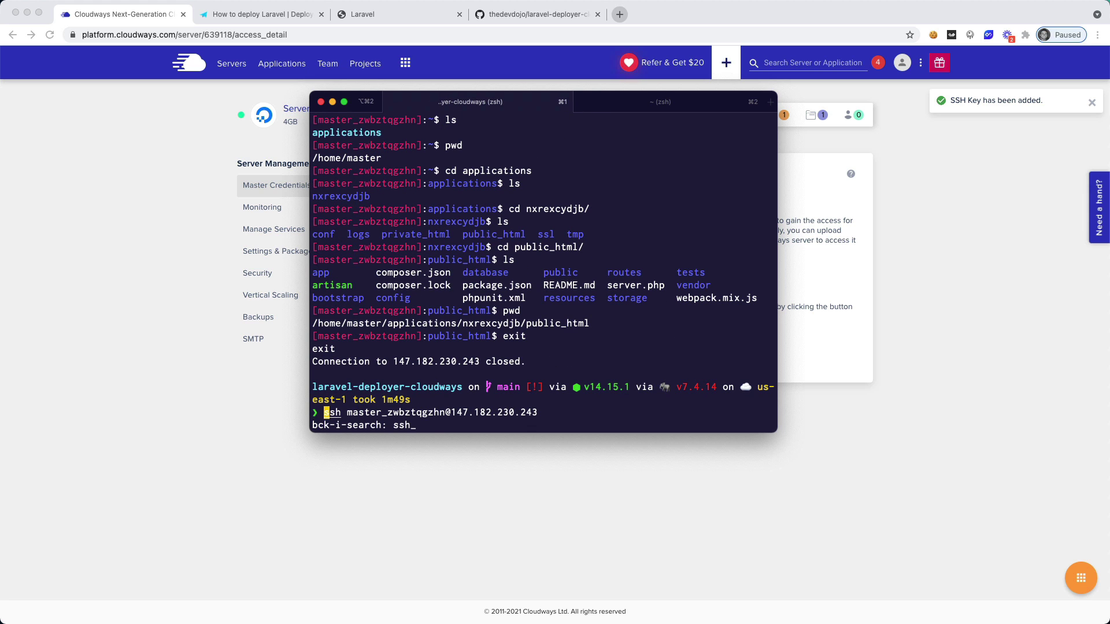
key("Return")
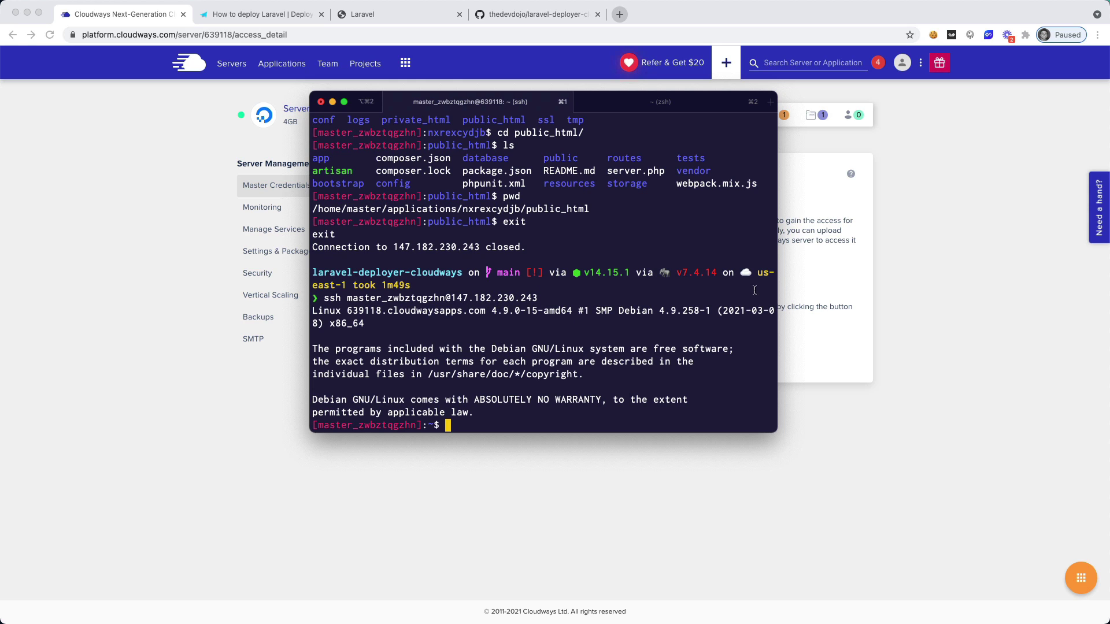
Step: Switch to Visual Studio Code and review the repository, host, user and deploy path settings in deploy.php
left_click(927, 325)
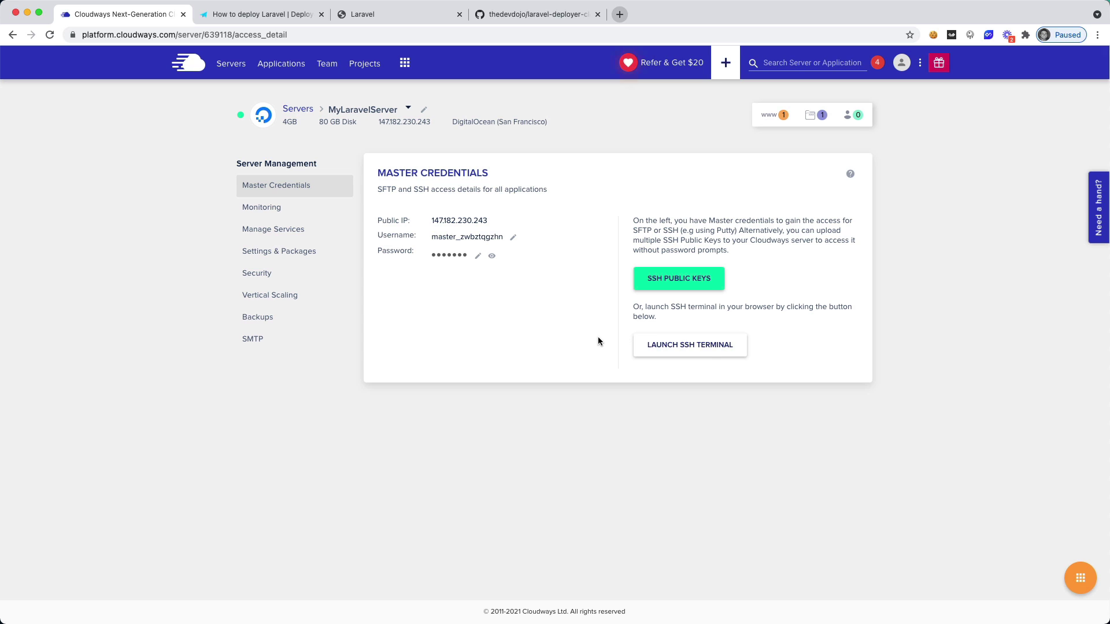
key("super+Tab")
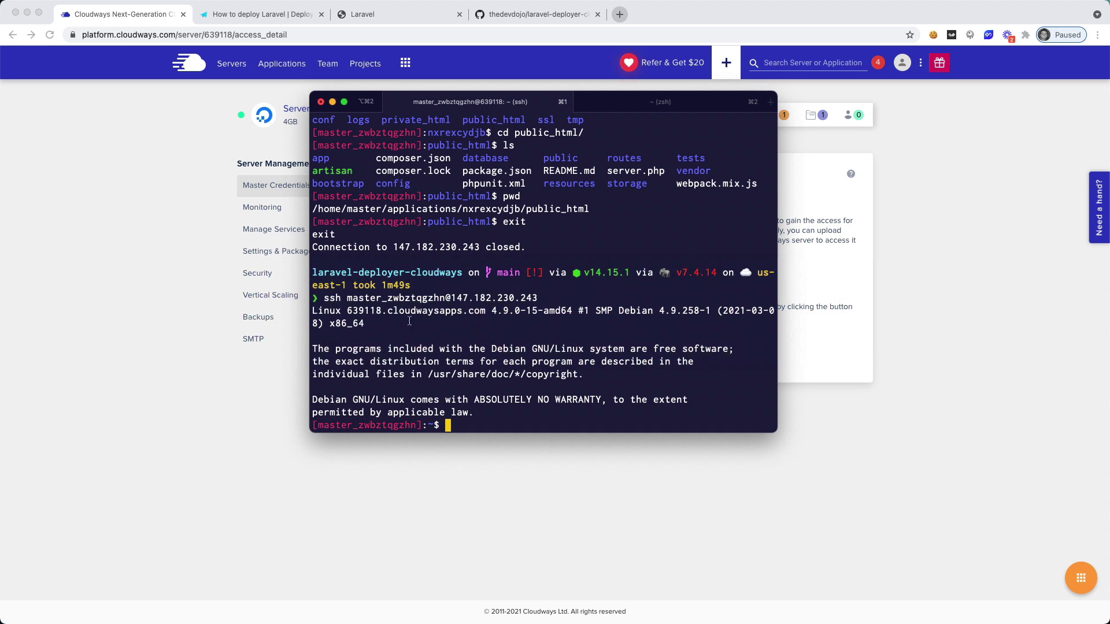
key("super+Tab")
key("super+Tab")
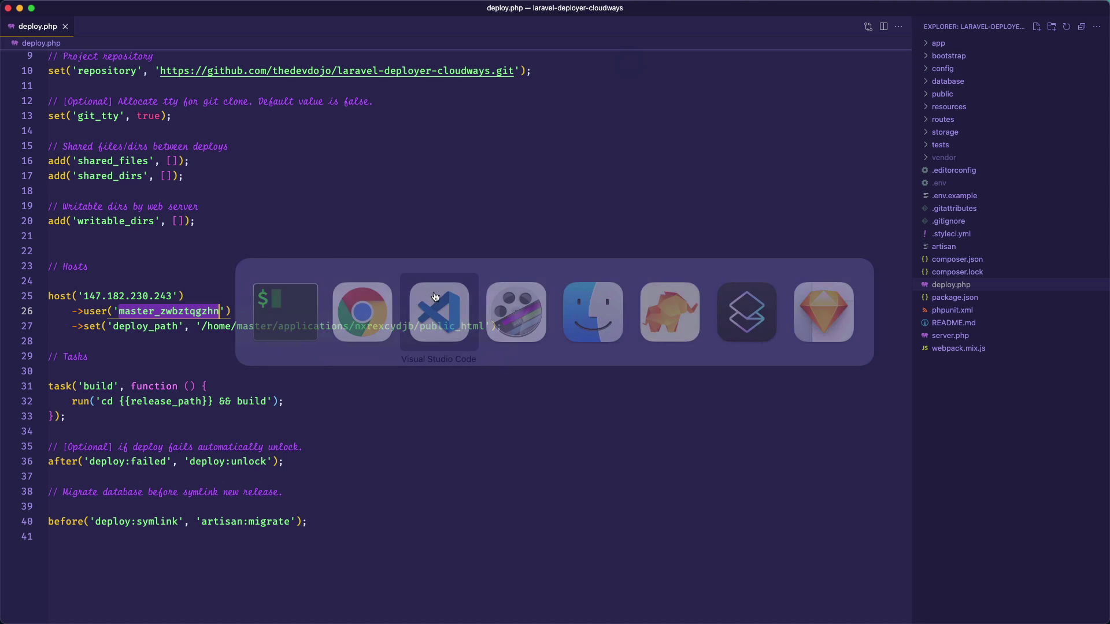
scroll(156, 115, "up", 3)
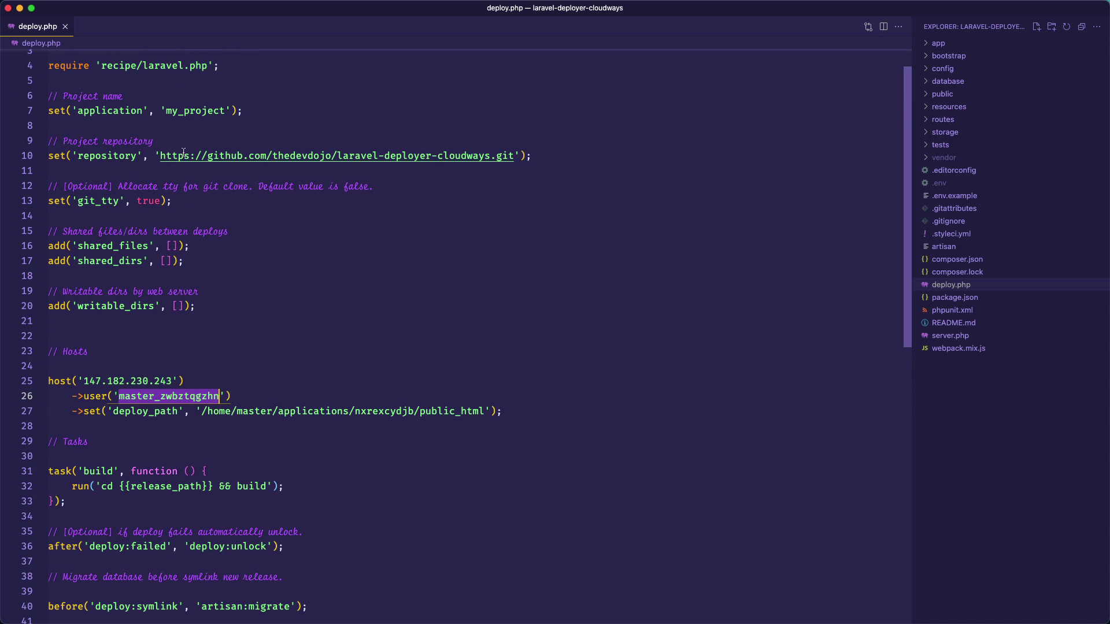
scroll(102, 295, "down", 4)
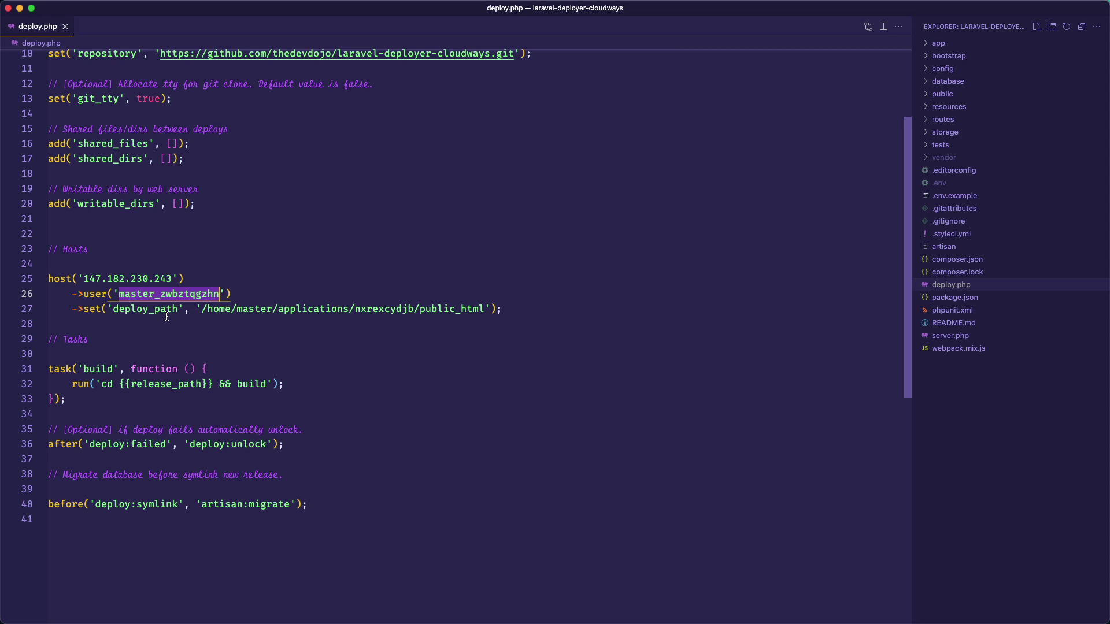
Step: In iTerm's second tab, change to the project directory with cd ~/Sites/laravel-deployer-cloudways
key("super+Tab")
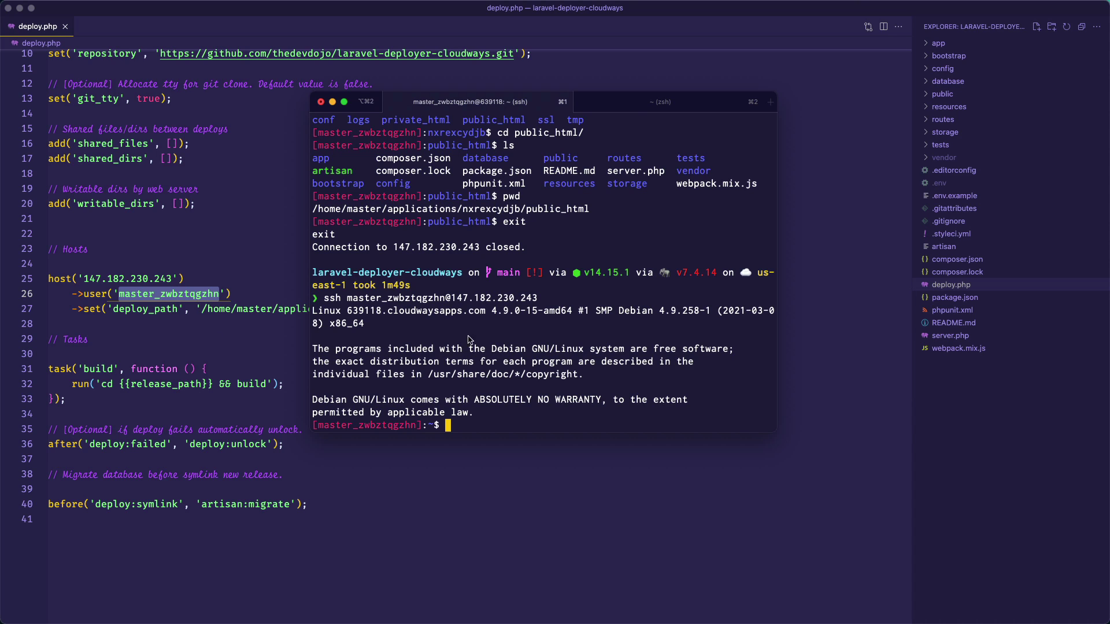
left_click(660, 102)
type("c")
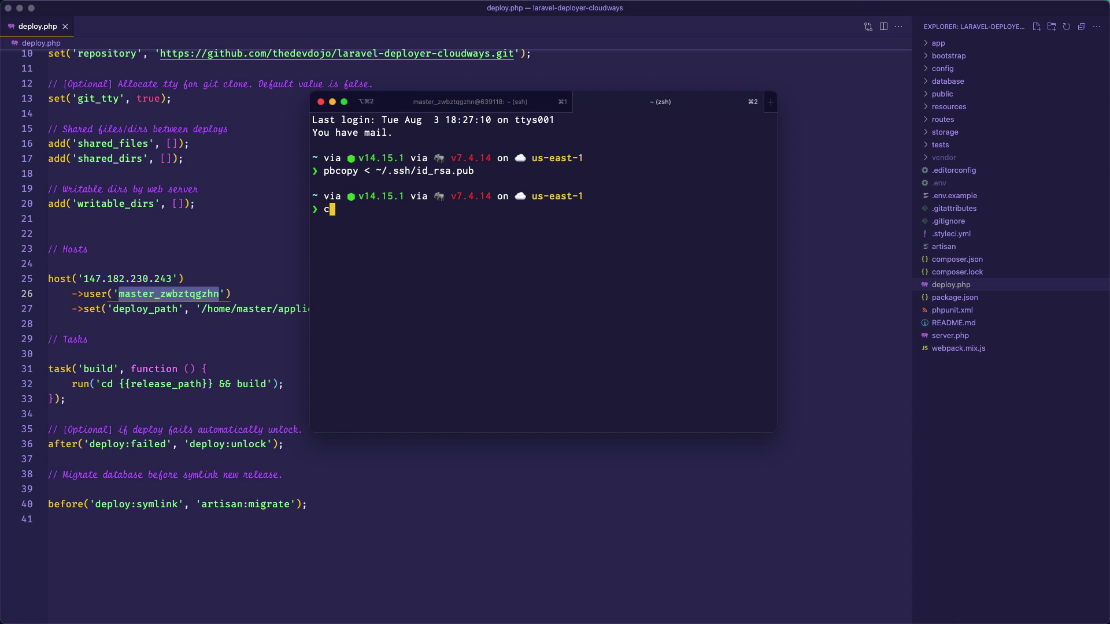
type("d ~/Sites/laravel-dep")
key("Tab")
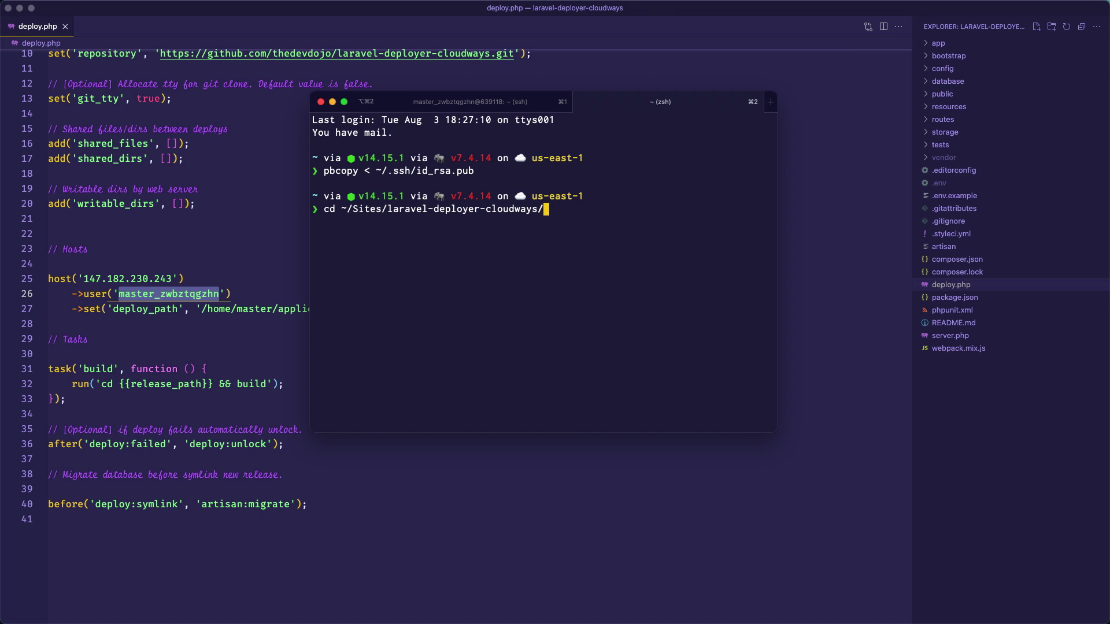
key("Return")
Step: Run dep deploy from the project directory and review its output from the failing command onward
type("dep deploy")
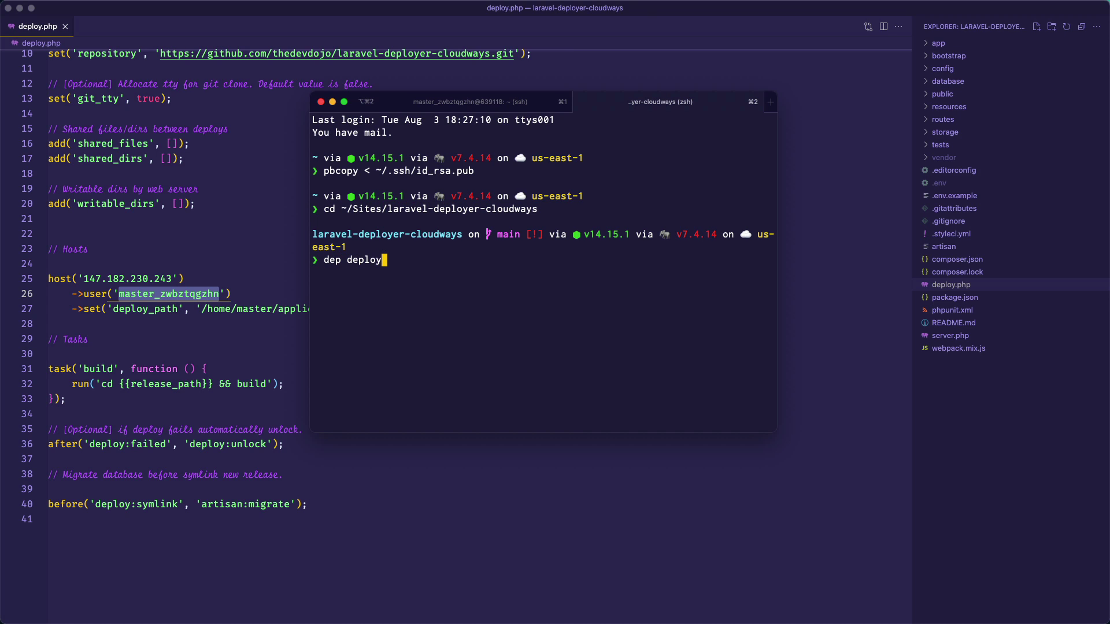
key("Return")
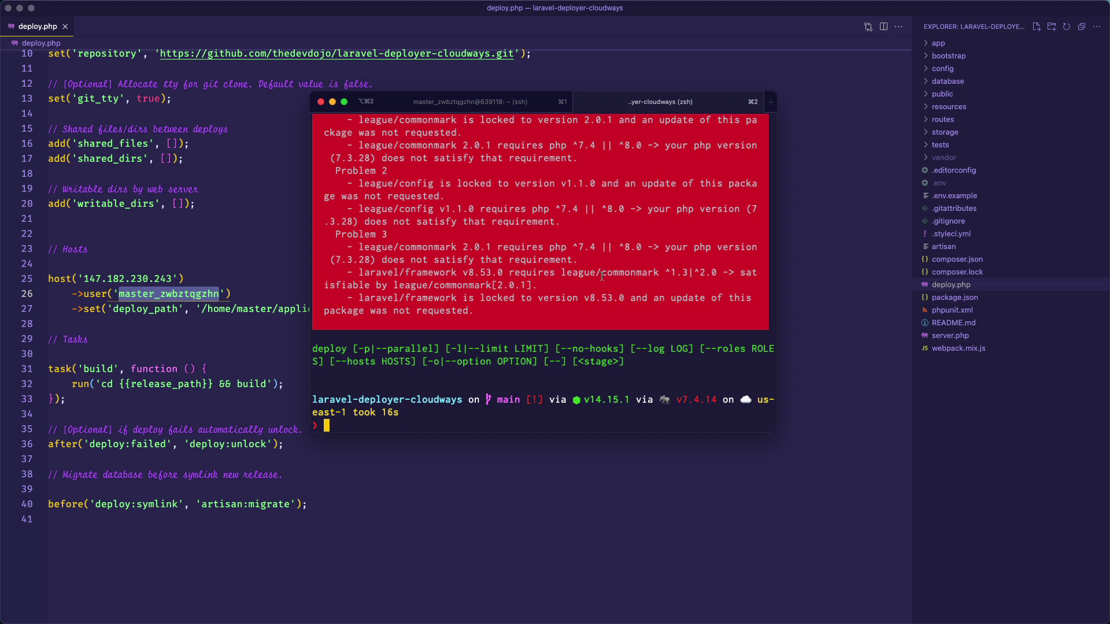
scroll(602, 277, "up", 10)
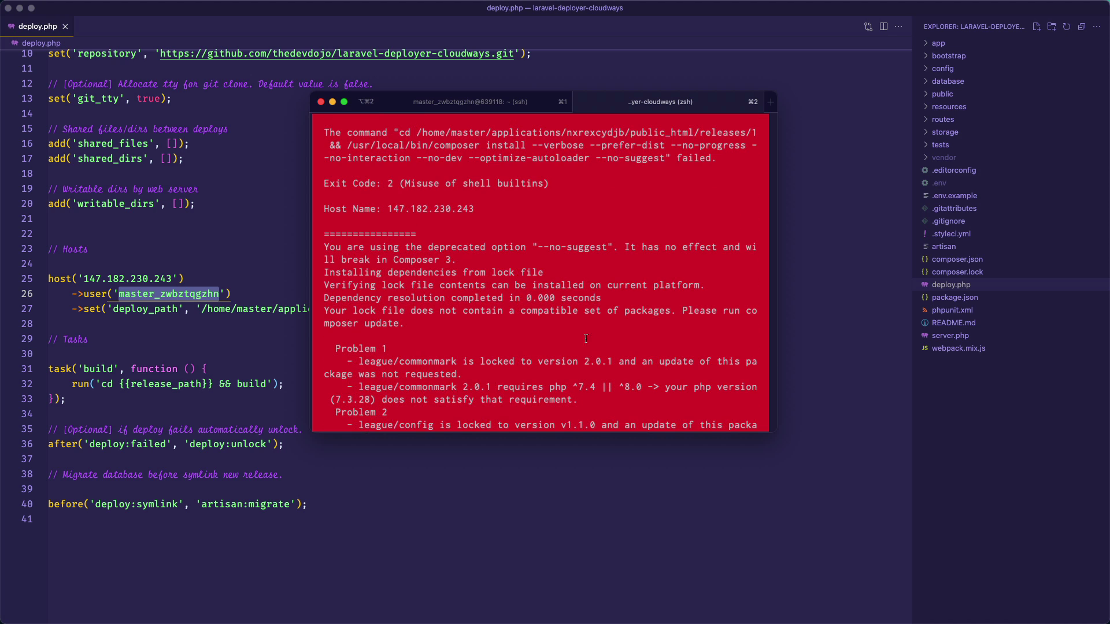
scroll(585, 339, "up", 4)
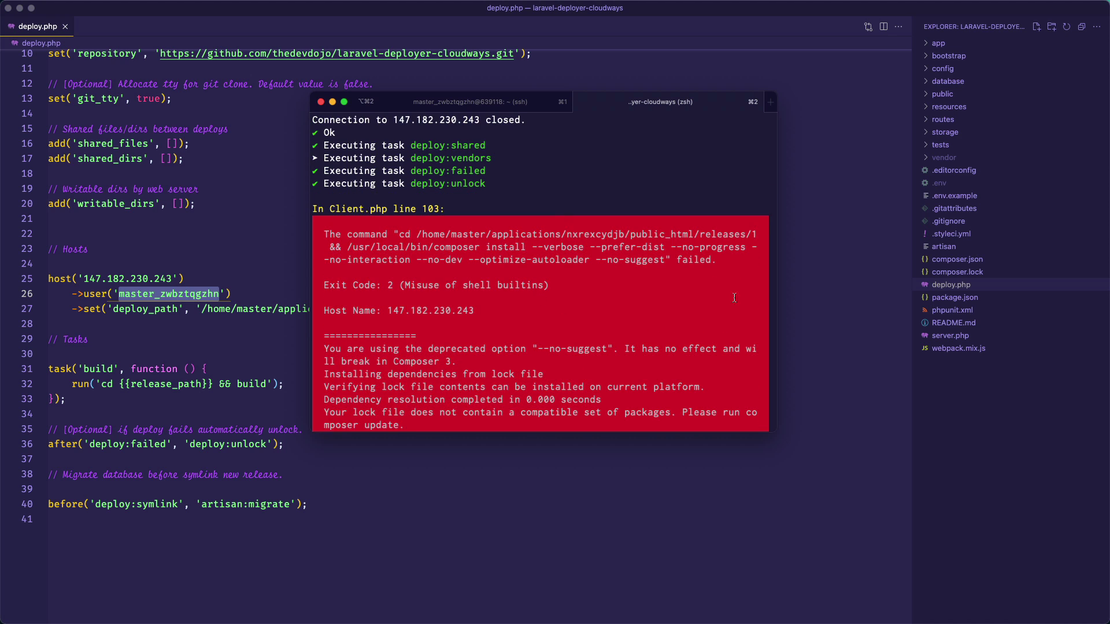
scroll(734, 298, "down", 8)
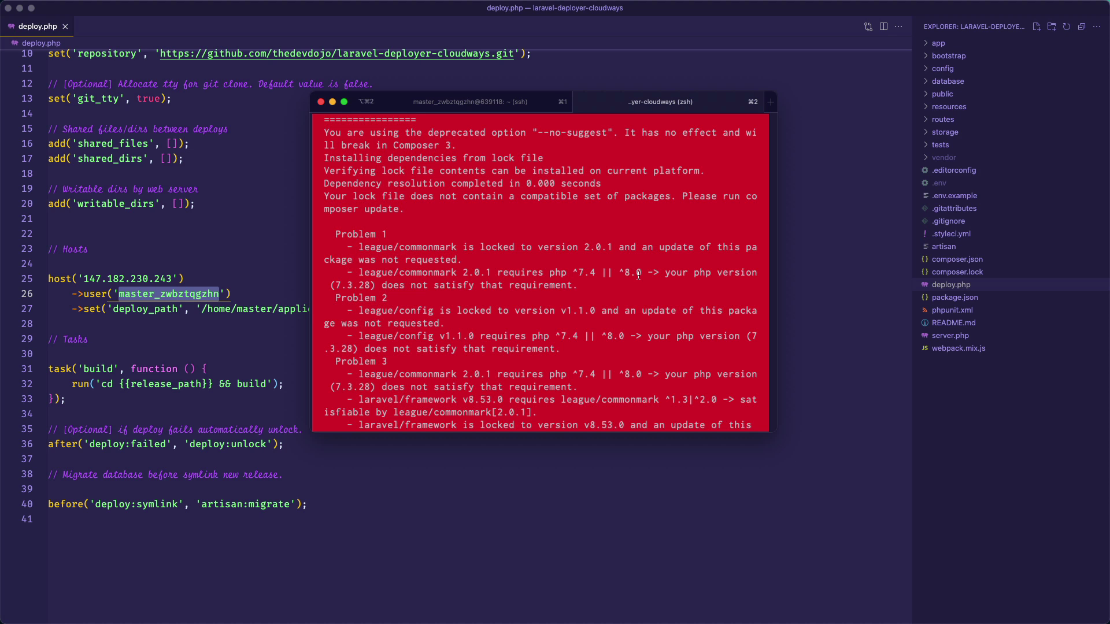
Step: Switch to Cloudways in Chrome and set the server's PHP package to PHP 8.0, accepting the compatibility warning
key("super+Tab")
key("super+Tab")
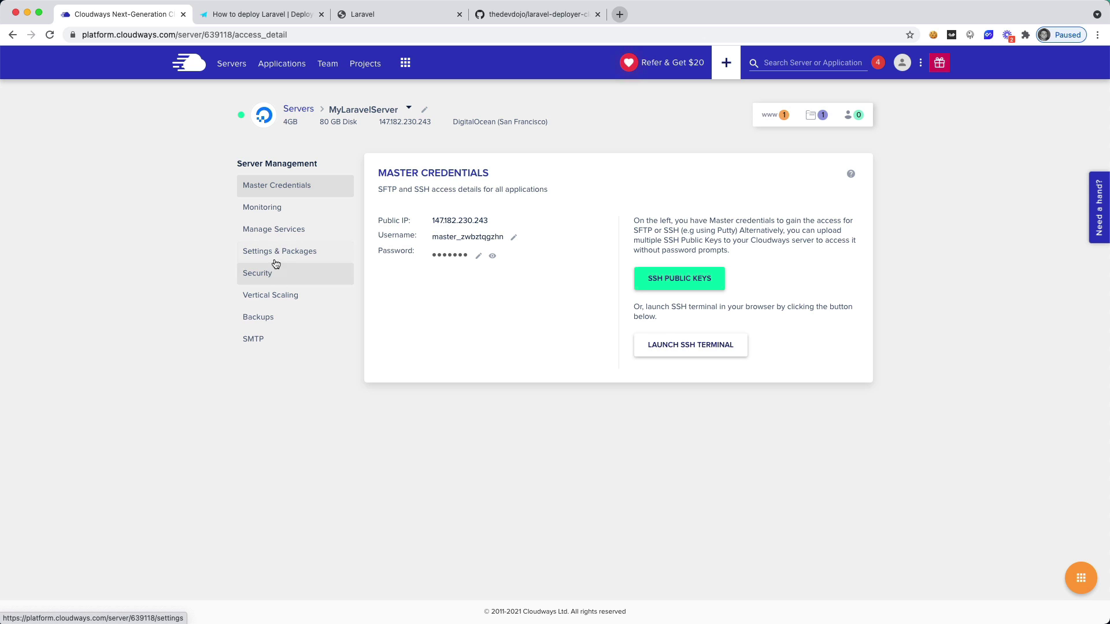
left_click(277, 235)
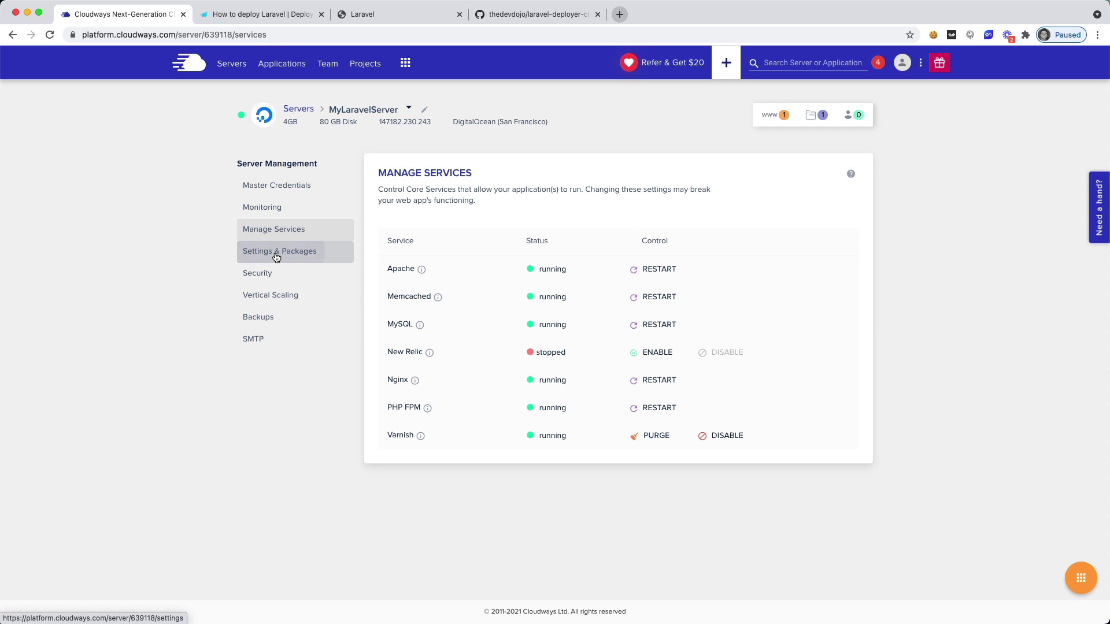
left_click(276, 256)
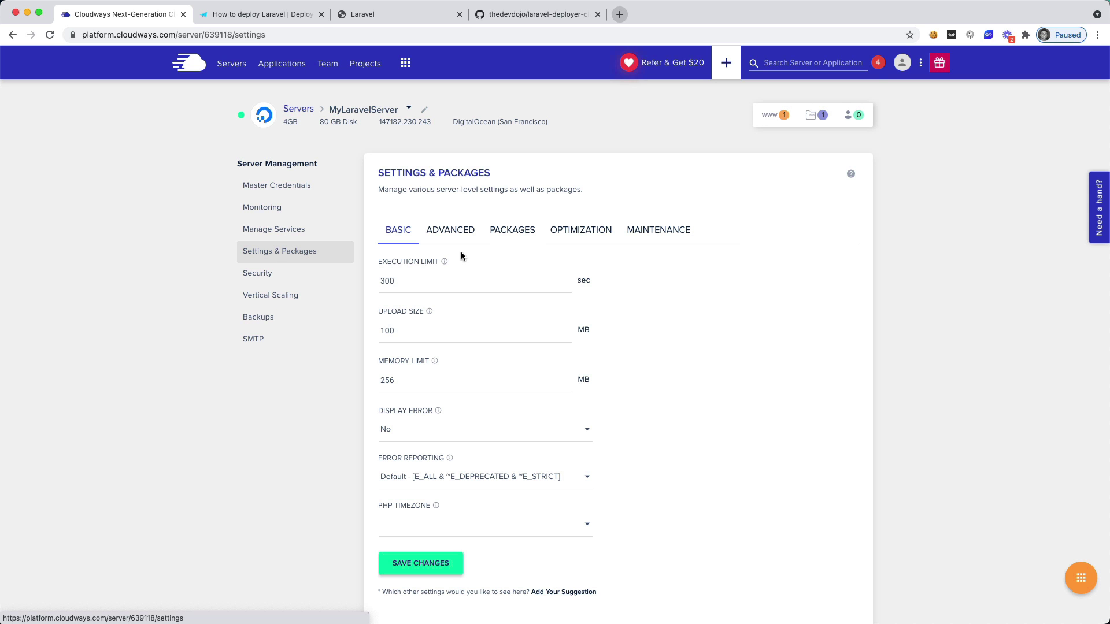
left_click(513, 237)
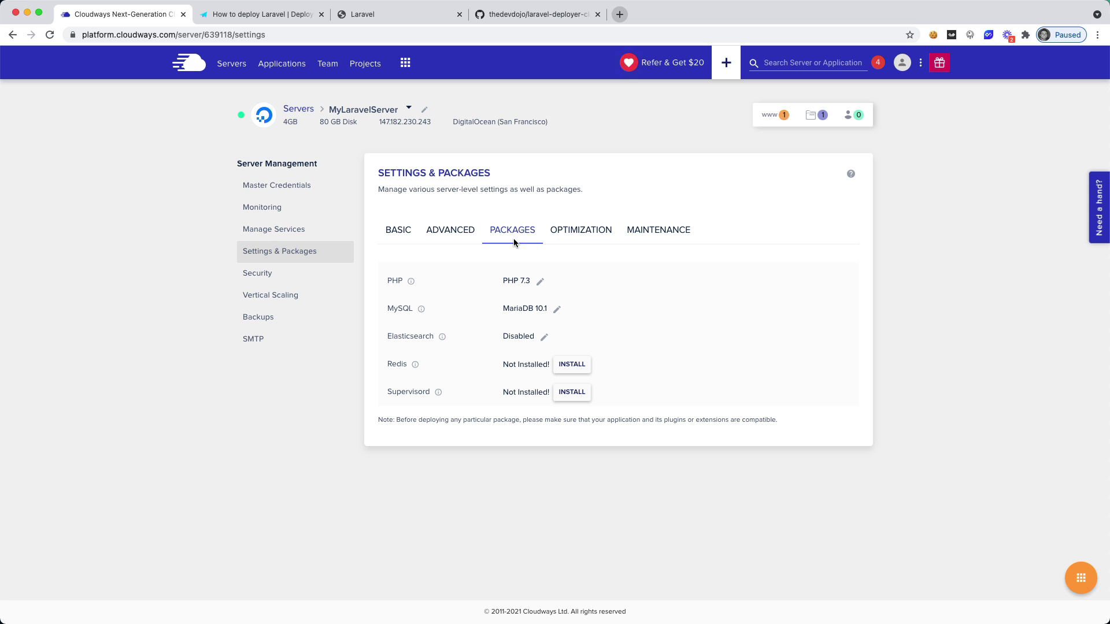
left_click(541, 281)
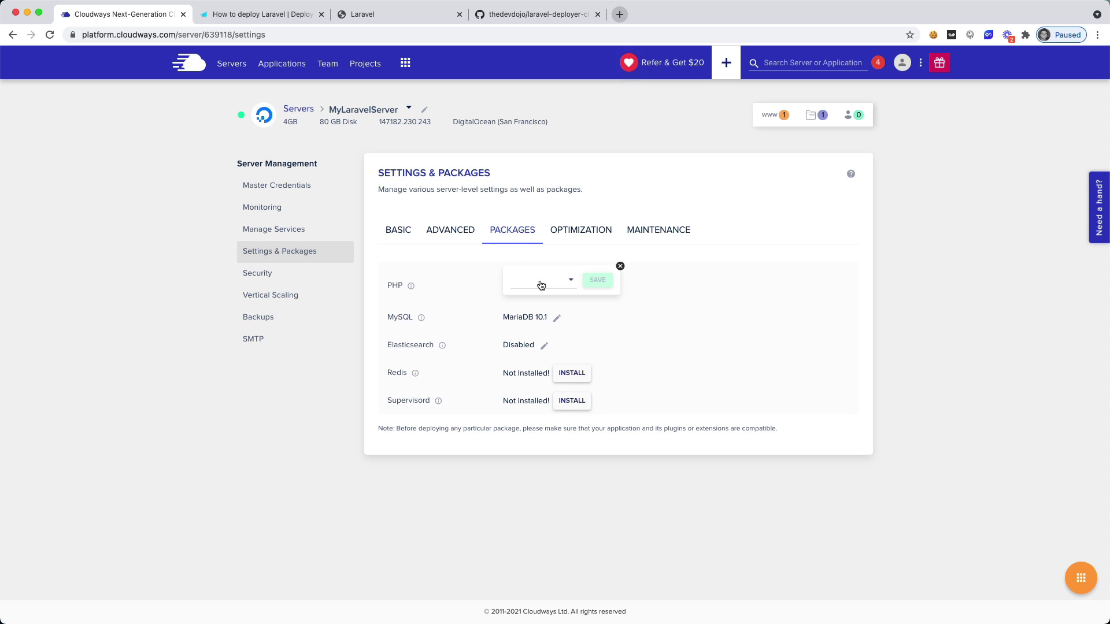
left_click(571, 286)
left_click(542, 337)
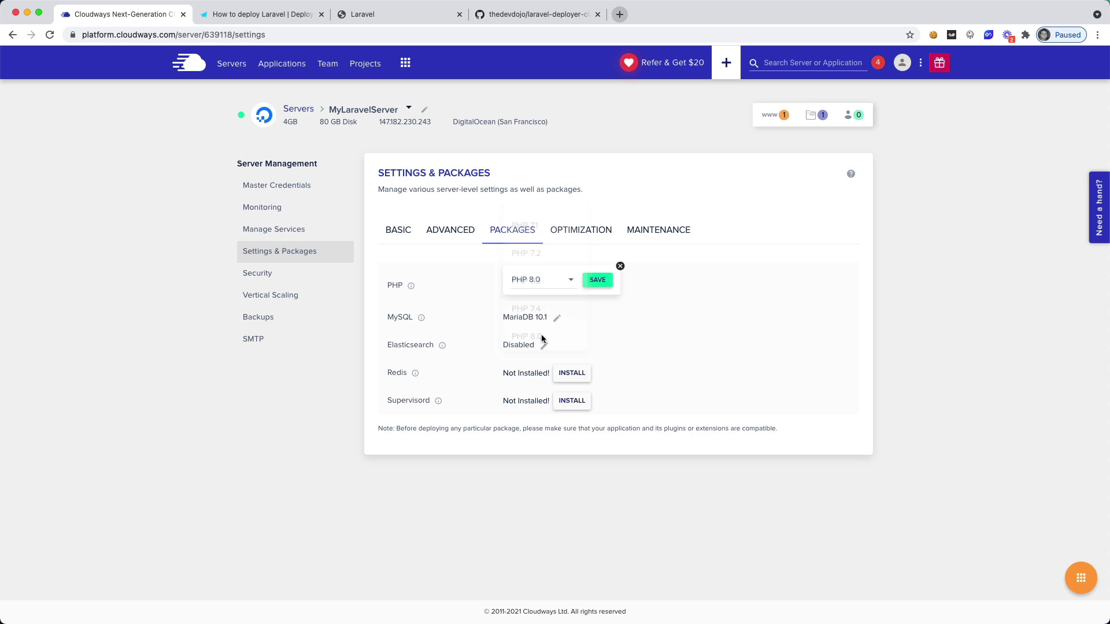
left_click(598, 281)
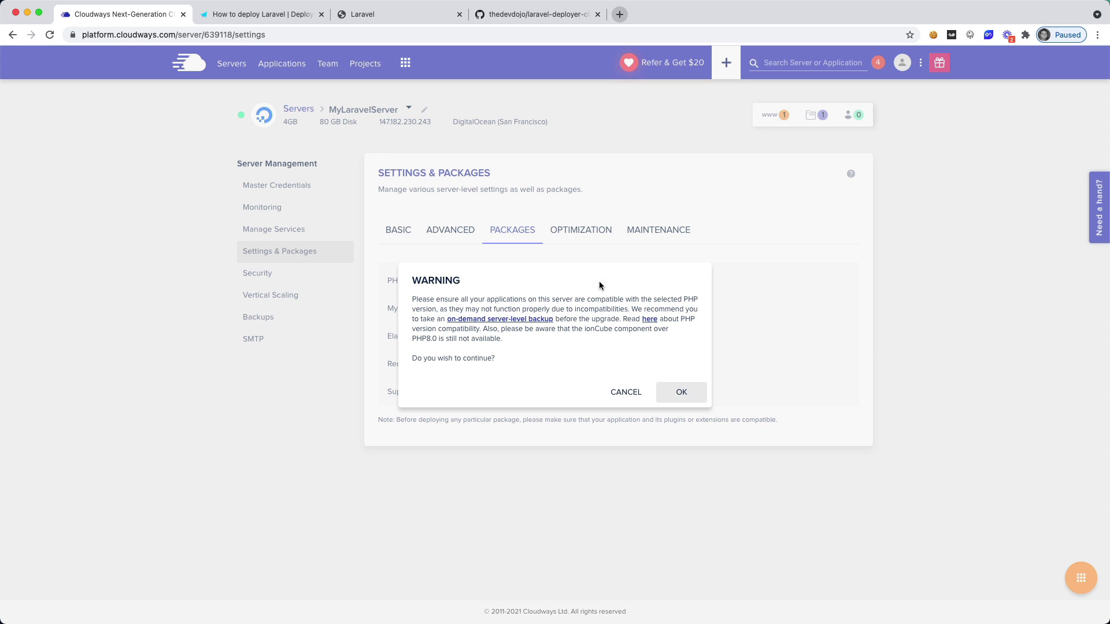
left_click(671, 392)
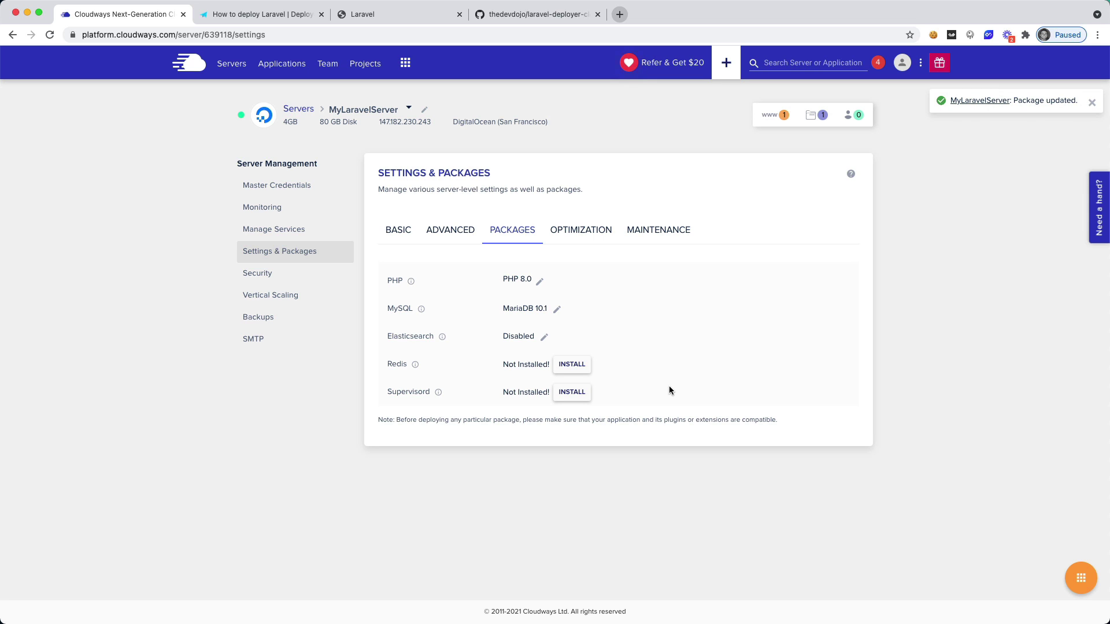
Step: Choose MariaDB 10.4 for the server's MySQL package and confirm the upgrade
left_click(557, 310)
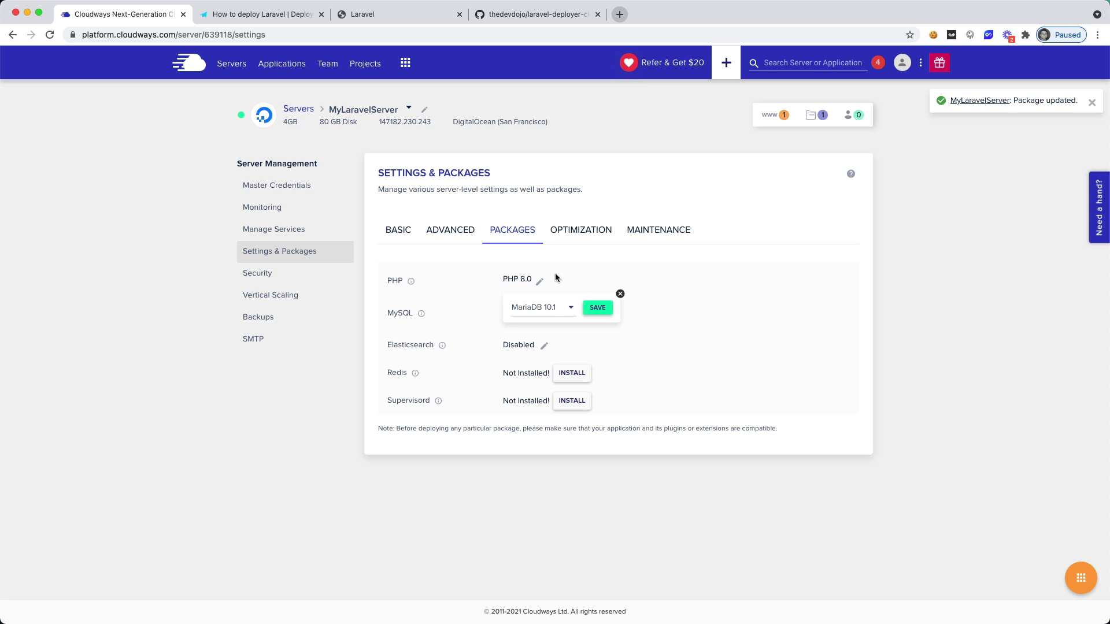
left_click(565, 308)
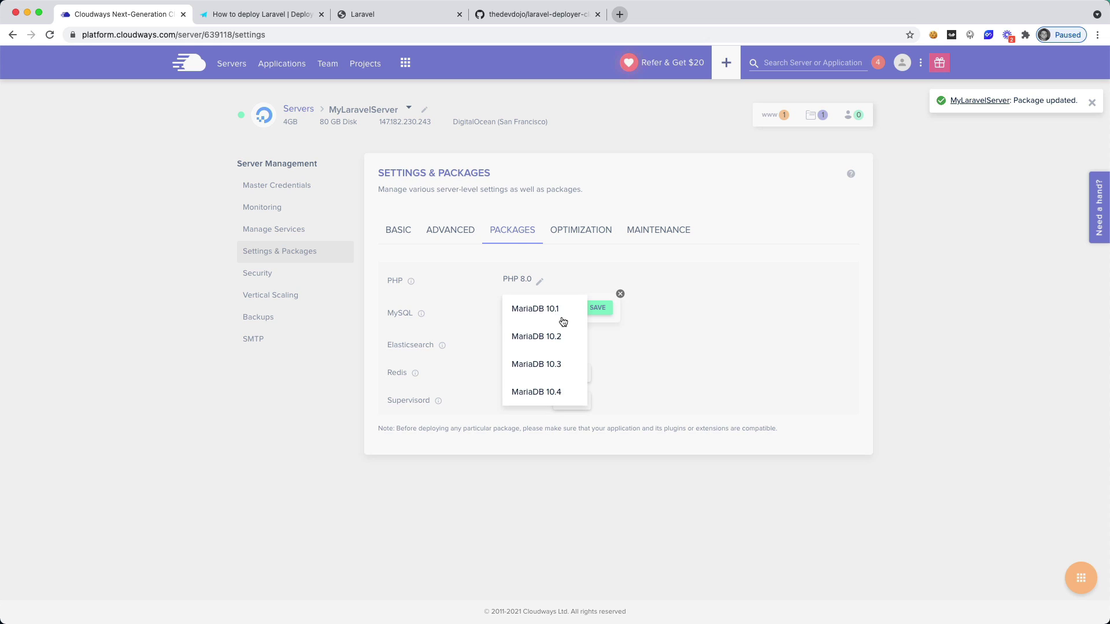
left_click(556, 394)
left_click(599, 309)
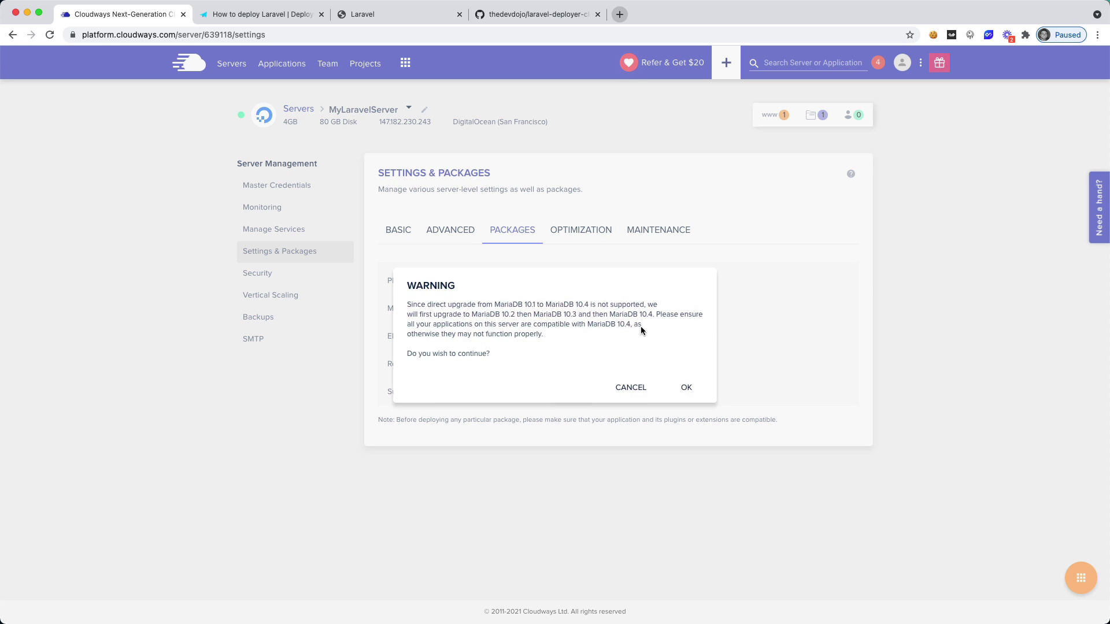
left_click(682, 384)
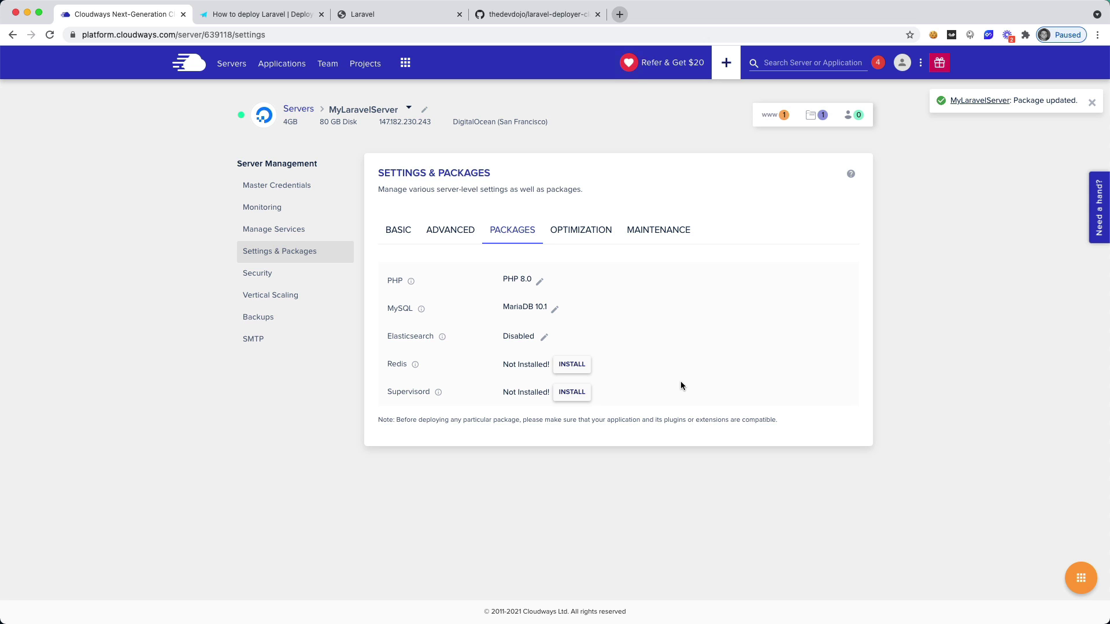
Step: Return to iTerm, run dep deploy again in the project directory and review the database error output
key("super+Tab")
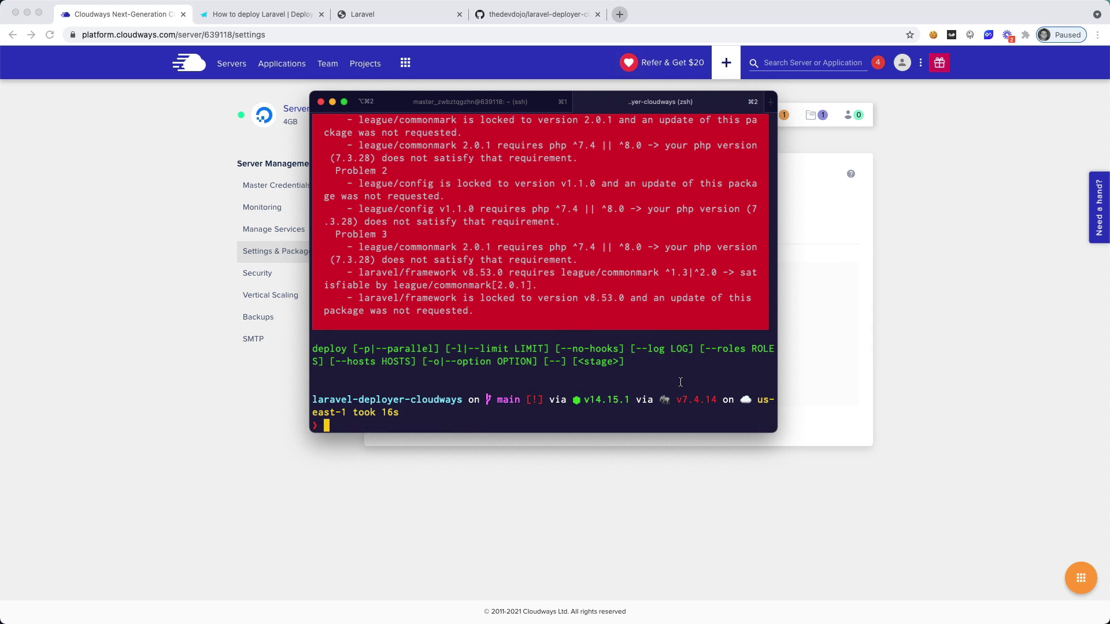
type("dep e")
key("BackSpace")
type("deploy")
key("Return")
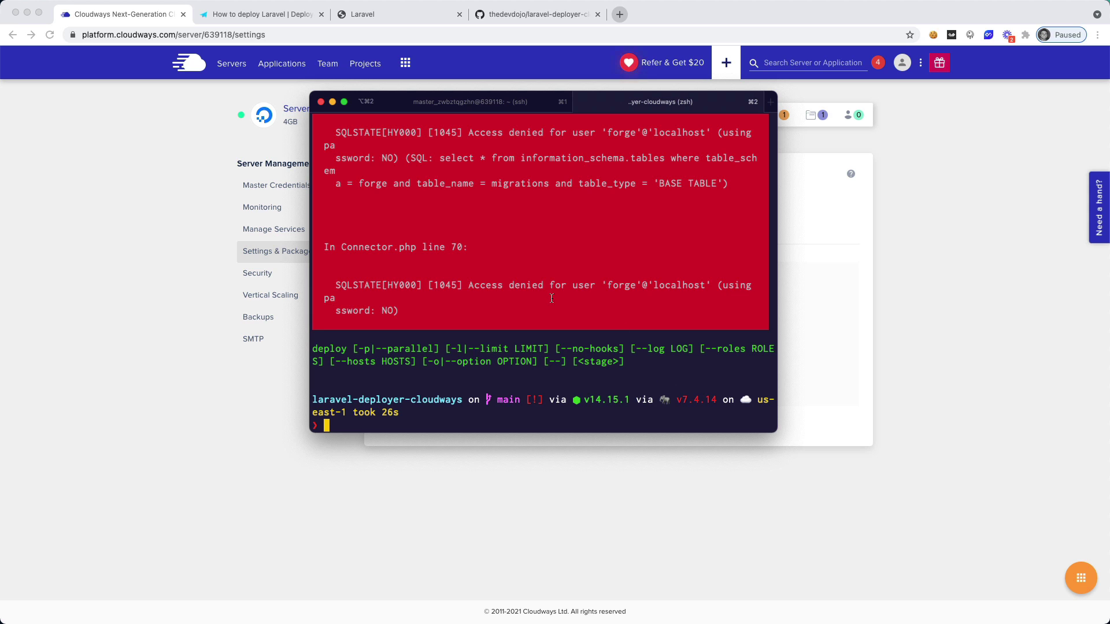
scroll(613, 301, "up", 3)
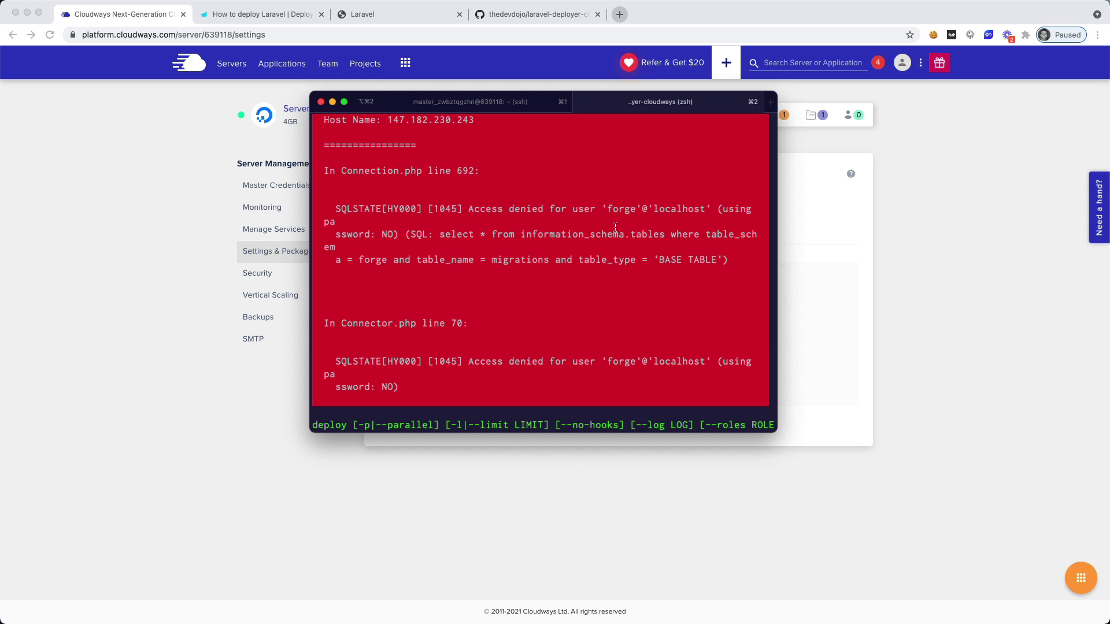
scroll(615, 243, "up", 2)
scroll(638, 263, "down", 5)
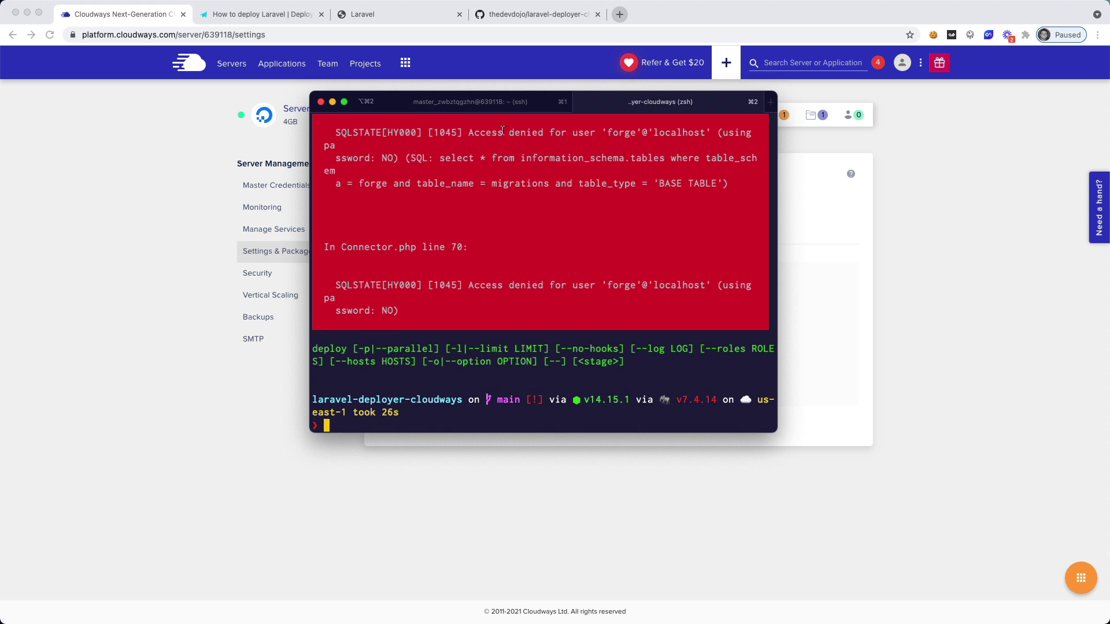
Step: In iTerm's first tab, restore the dropped SSH connection to 147.182.230.243 as the master user
left_click(487, 102)
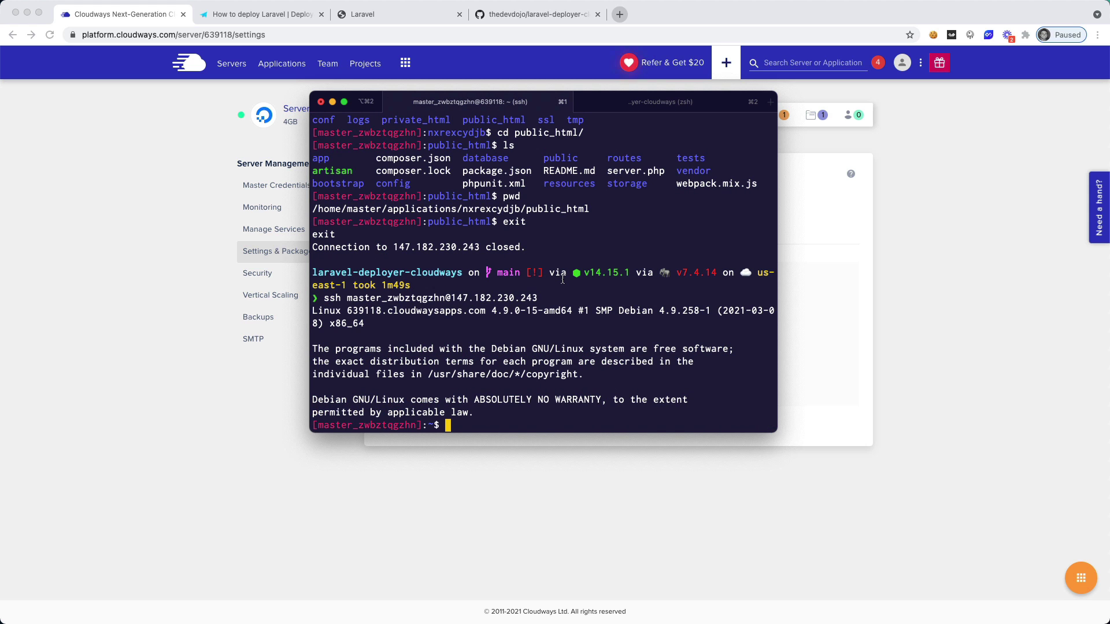
type("s")
key("Return")
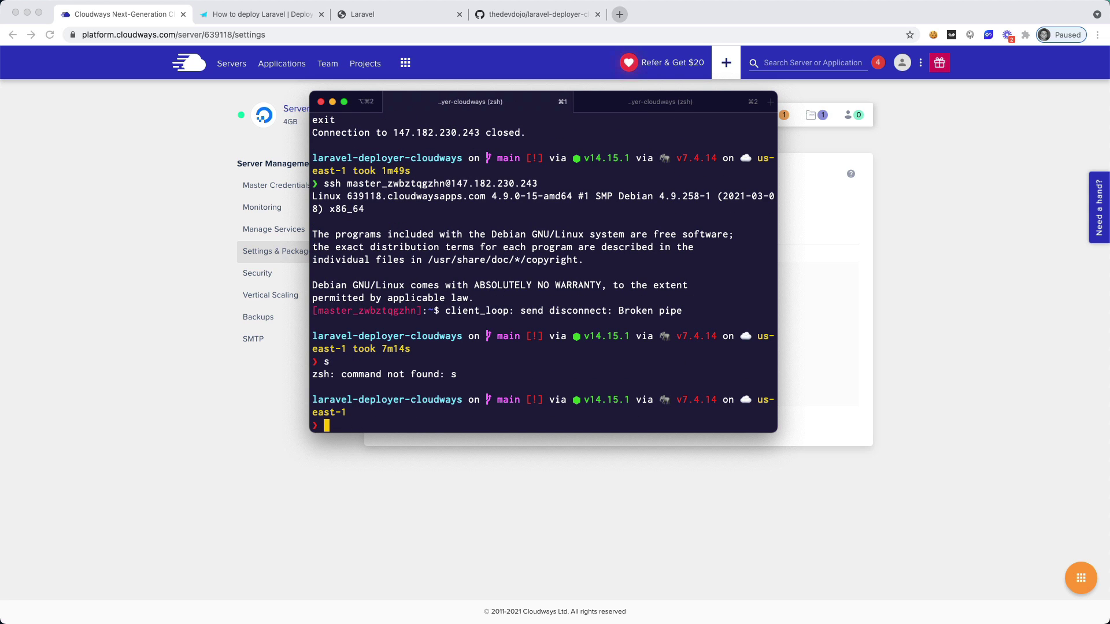
key("ctrl+r")
type("ssh")
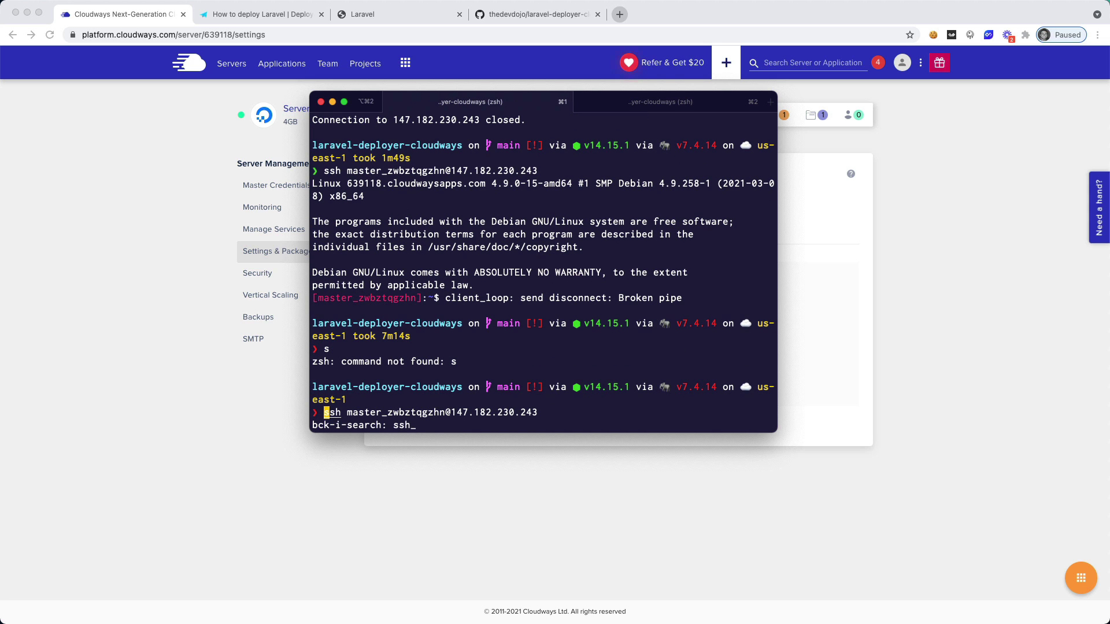
key("Return")
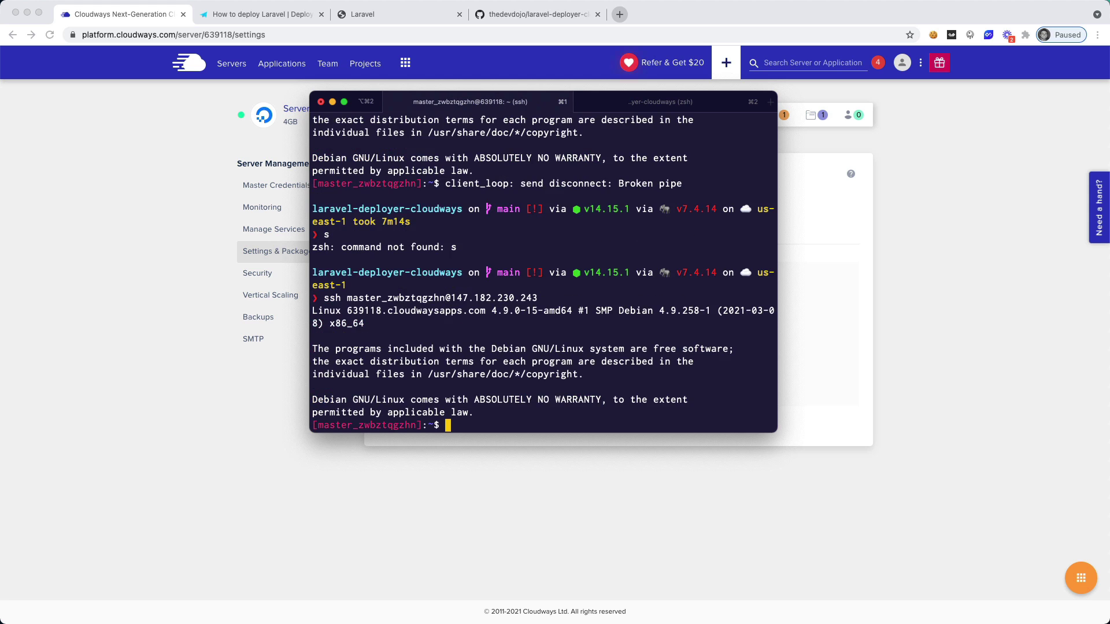
Step: List the home directory on the server and change into the applications folder
type("ls")
key("Return")
type("cd appl")
key("Tab")
key("Return")
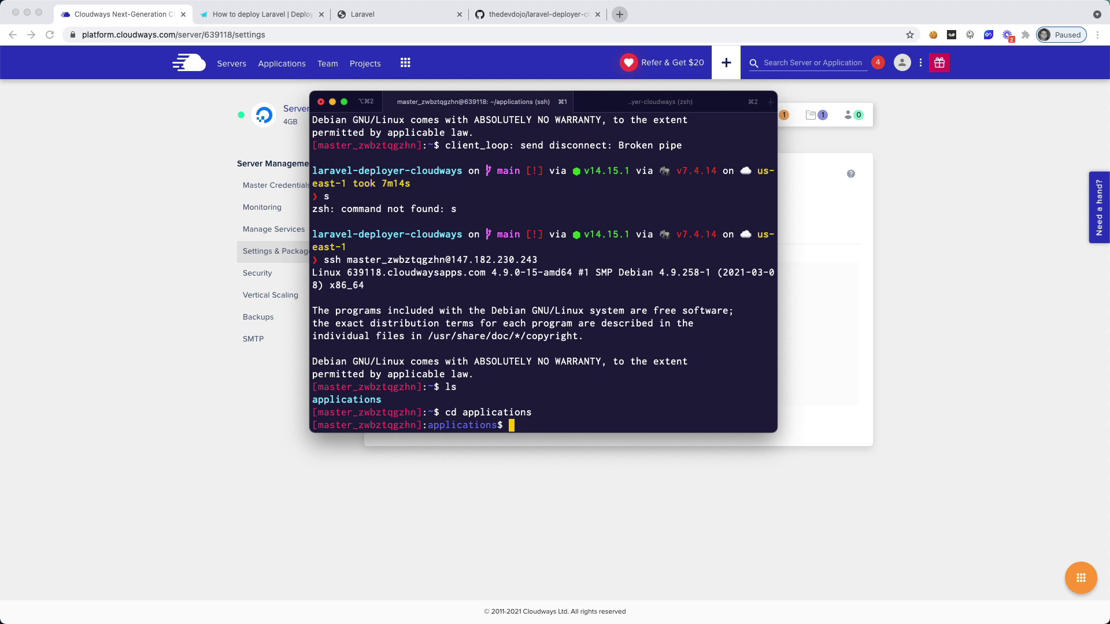
Step: List the applications folder, change into nxrexcydjb/public_html and list its contents
type("ls")
key("Return")
type("cd n")
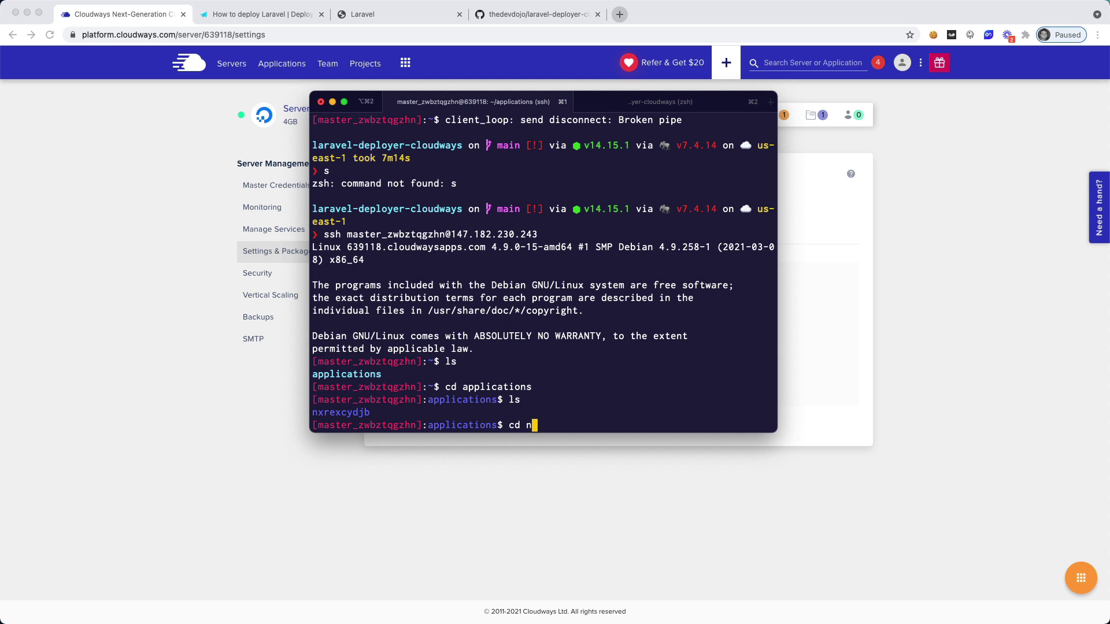
key("Tab")
type("public")
key("Tab")
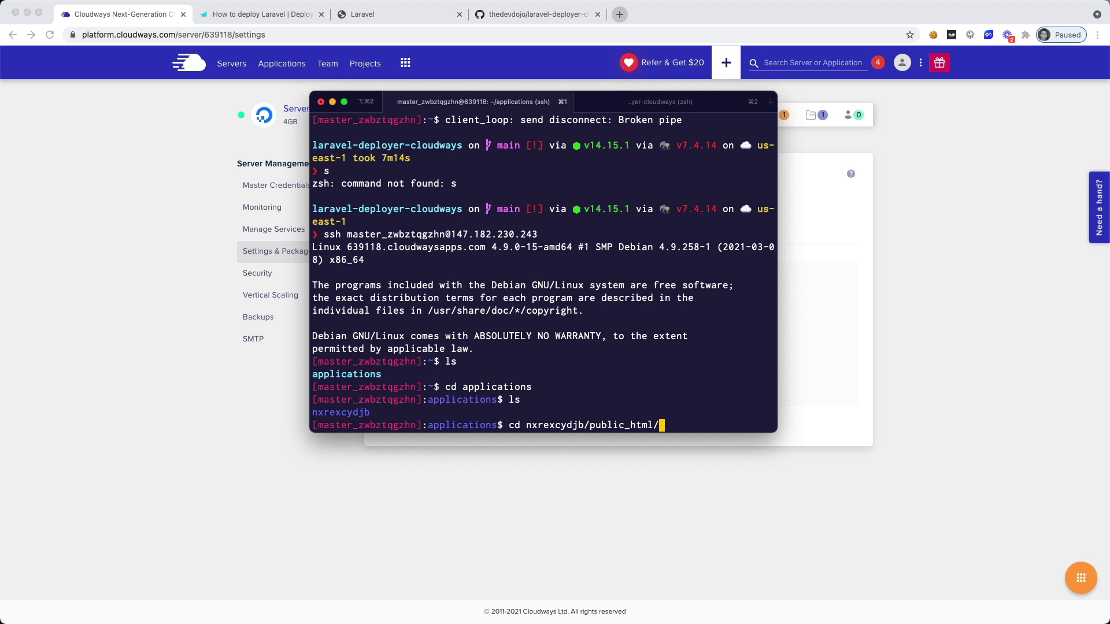
key("Return")
type("ls")
key("Return")
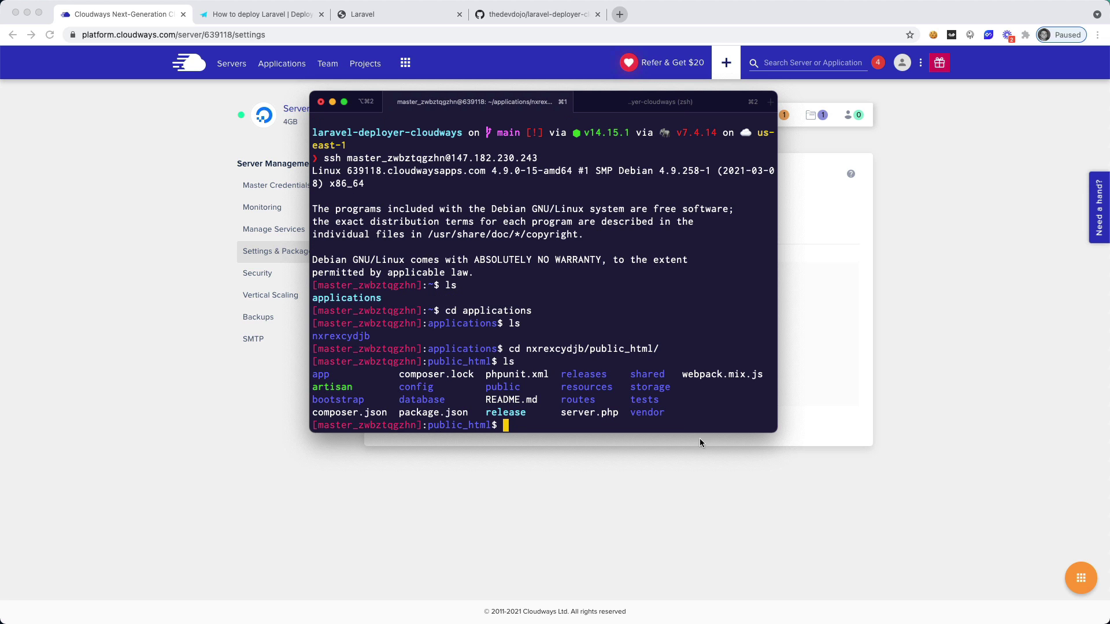
Step: Enlarge the terminal window slightly, change into the shared folder and list its contents including hidden files
left_click_drag(774, 432, 795, 446)
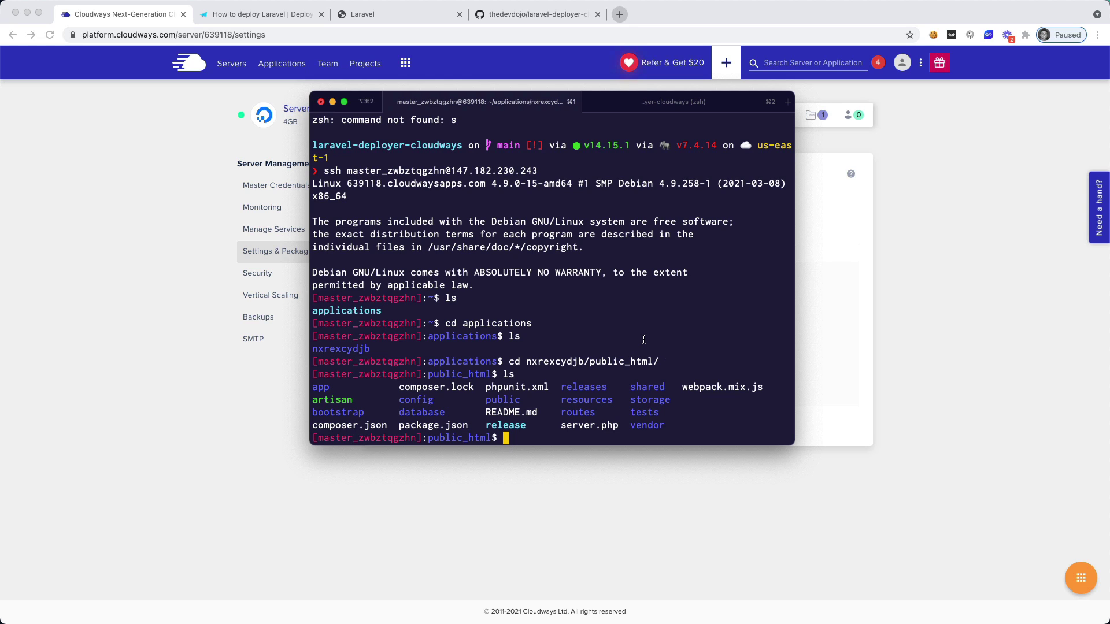
type("cd shared")
key("Return")
type("ls")
key("Return")
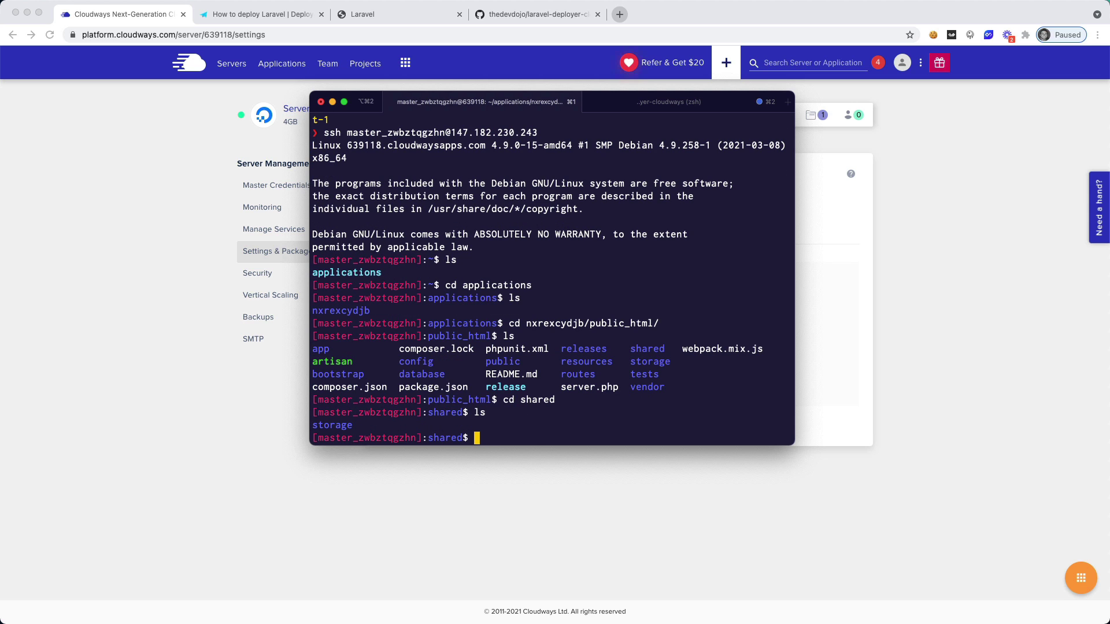
type("ls -la")
key("Return")
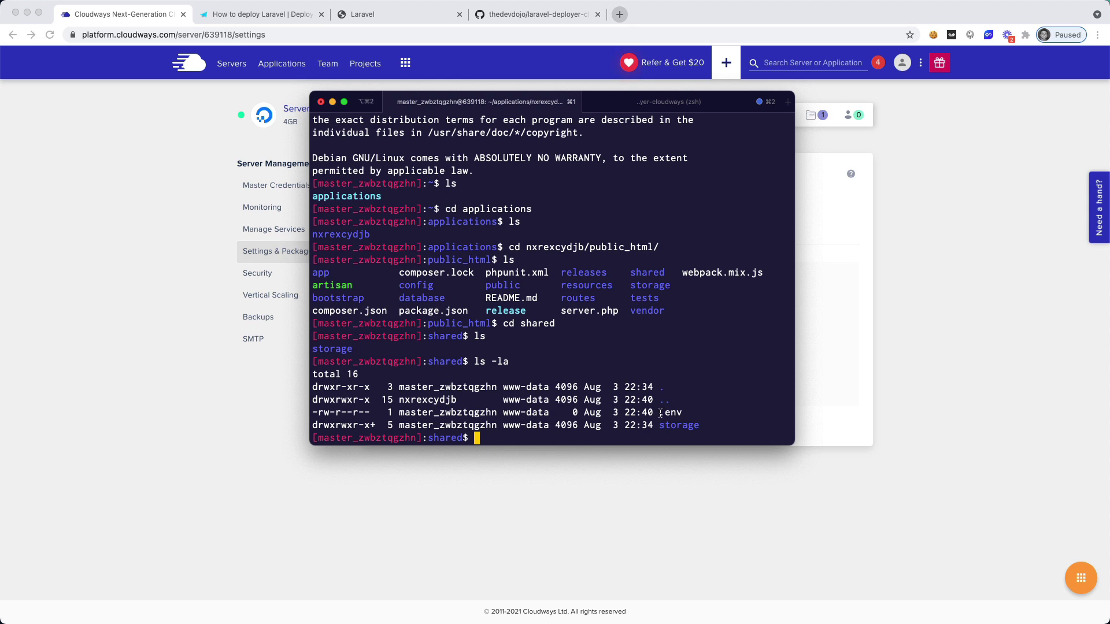
Step: In Chrome, open Deployer's Laravel deployment guide and examine the .dep and current entries of the remote folder structure
left_click(302, 16)
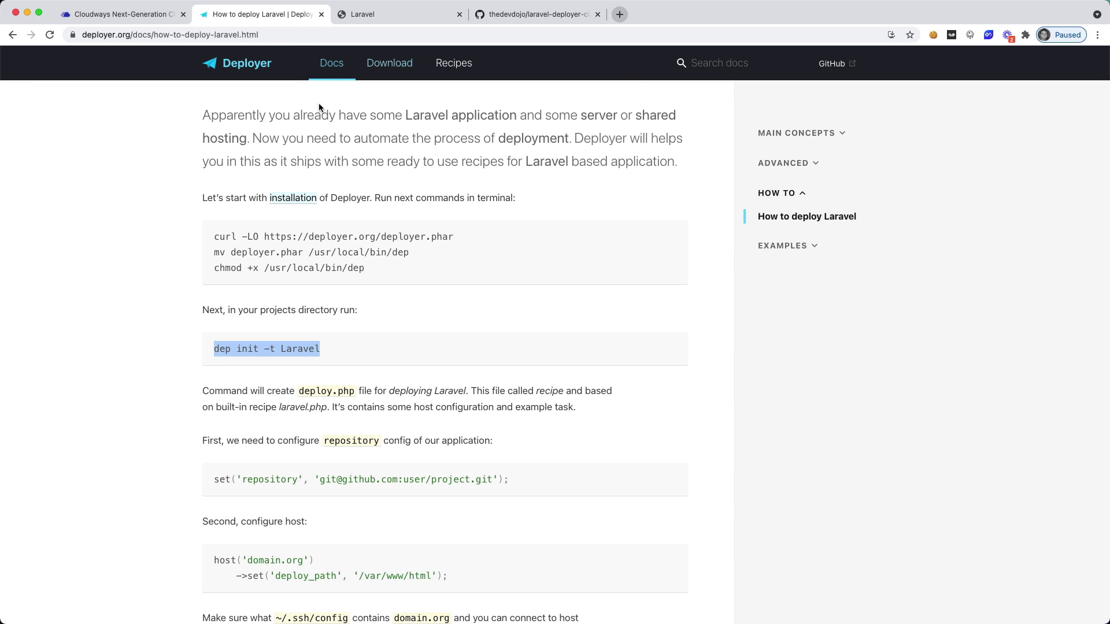
scroll(264, 162, "down", 10)
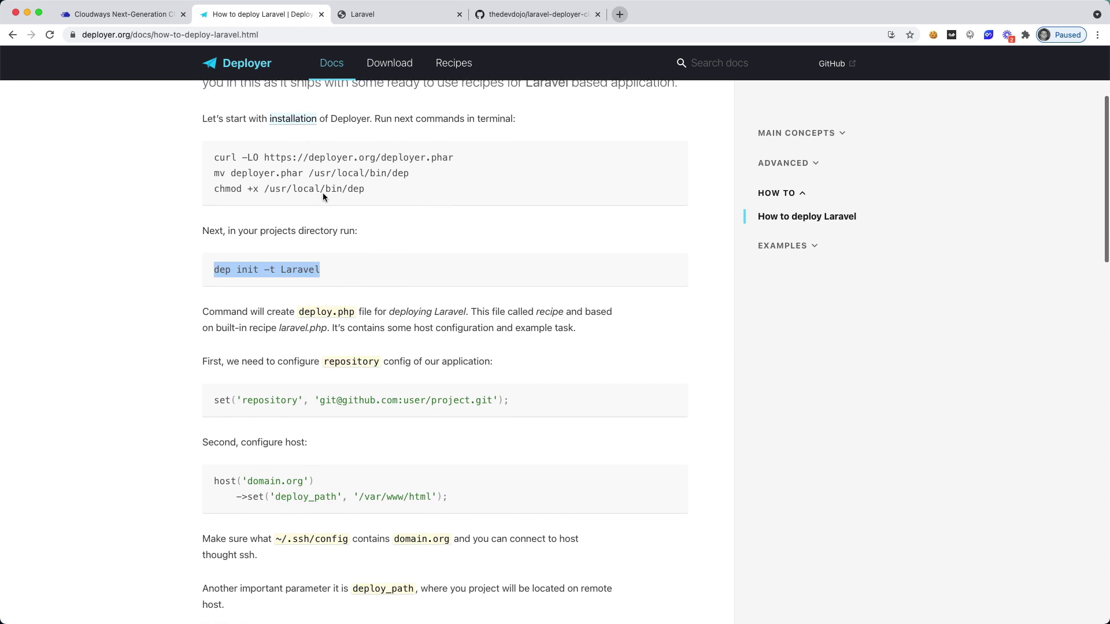
scroll(406, 301, "down", 1)
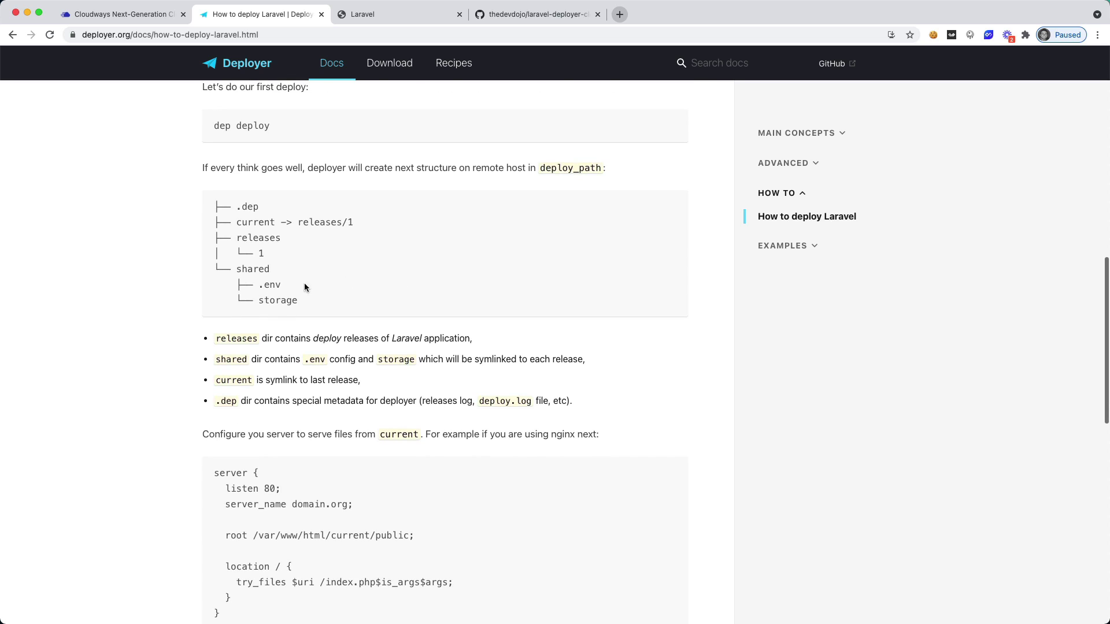
left_click_drag(238, 207, 256, 206)
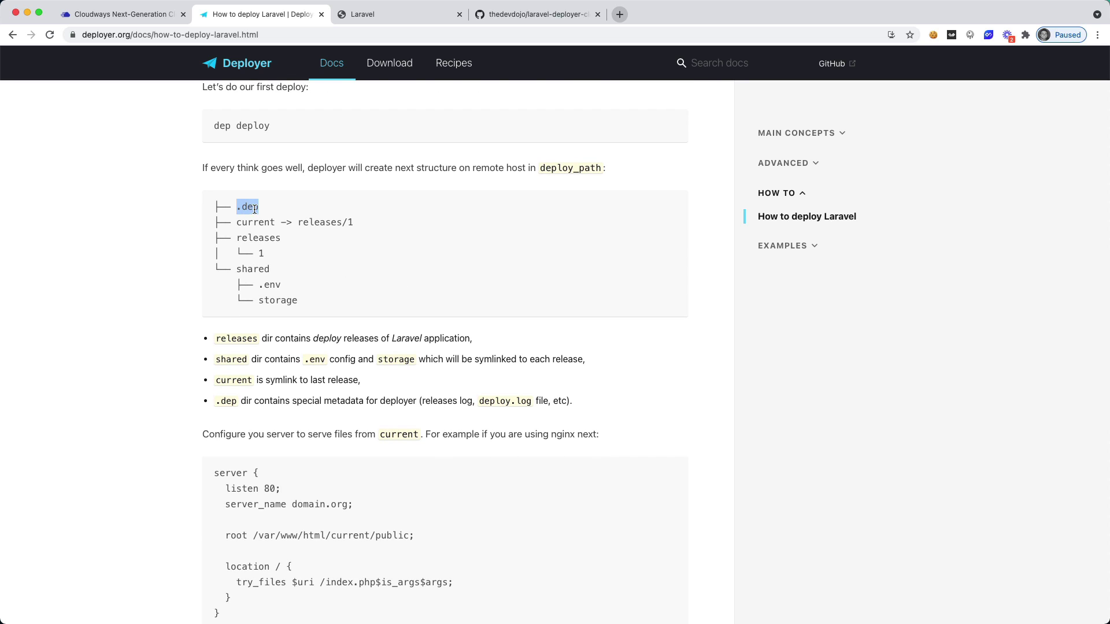
scroll(249, 210, "down", 1)
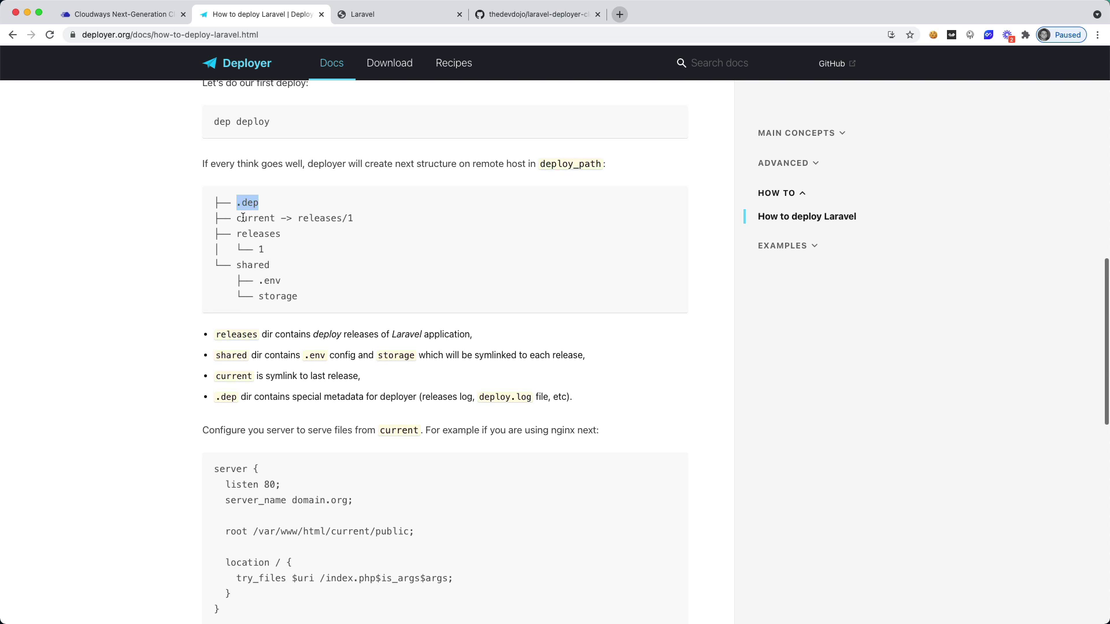
left_click_drag(242, 217, 257, 217)
scroll(257, 217, "down", 1)
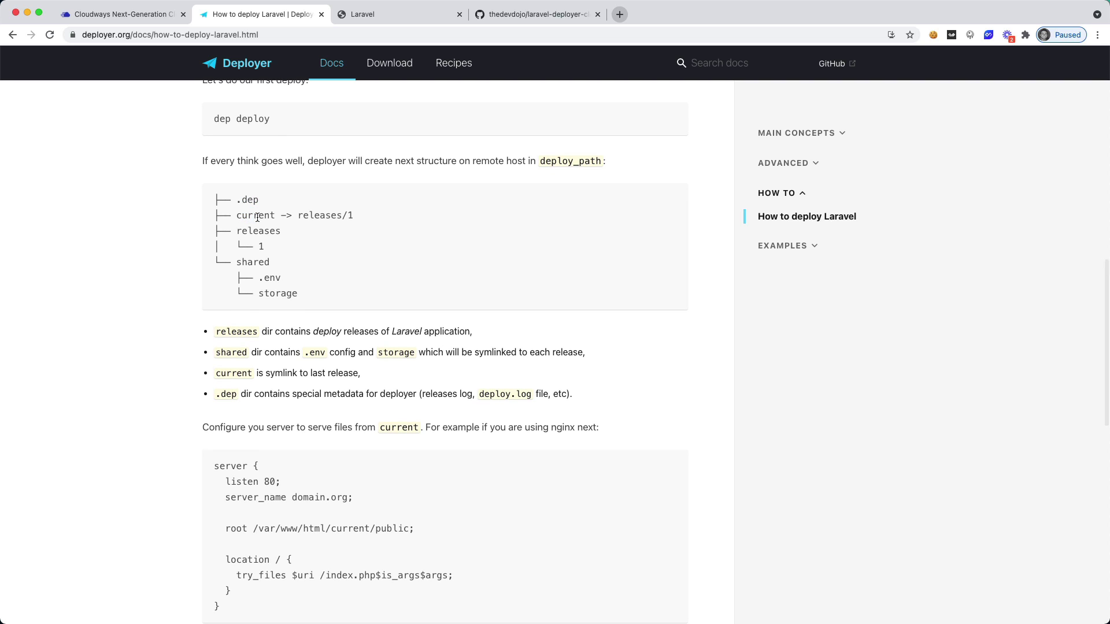
left_click(255, 218)
left_click_drag(298, 218, 352, 214)
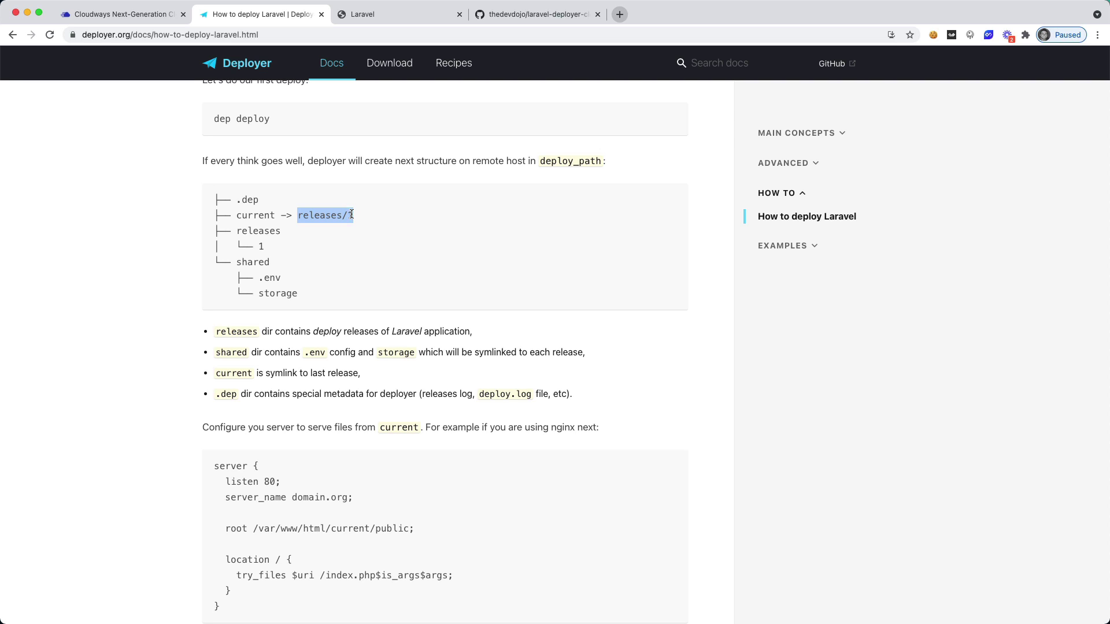
left_click_drag(258, 206, 265, 207)
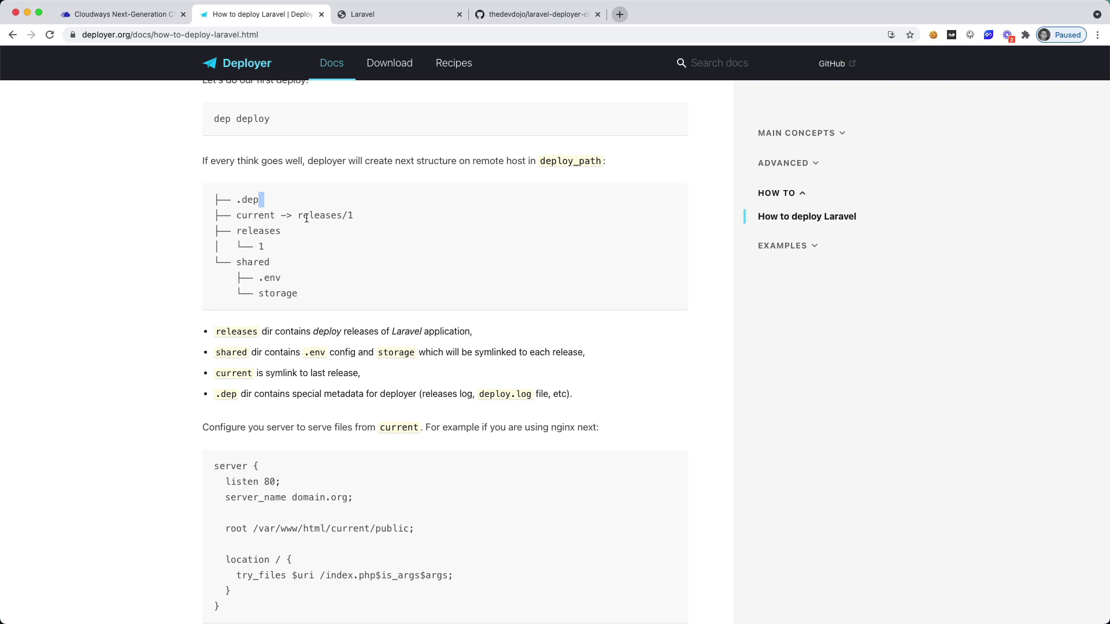
Step: Examine the releases and shared entries of the guide's folder structure, including .env, storage and the current release link
double_click(243, 230)
left_click(265, 245)
left_click_drag(241, 266, 283, 279)
left_click(267, 263)
left_click(283, 289)
double_click(283, 287)
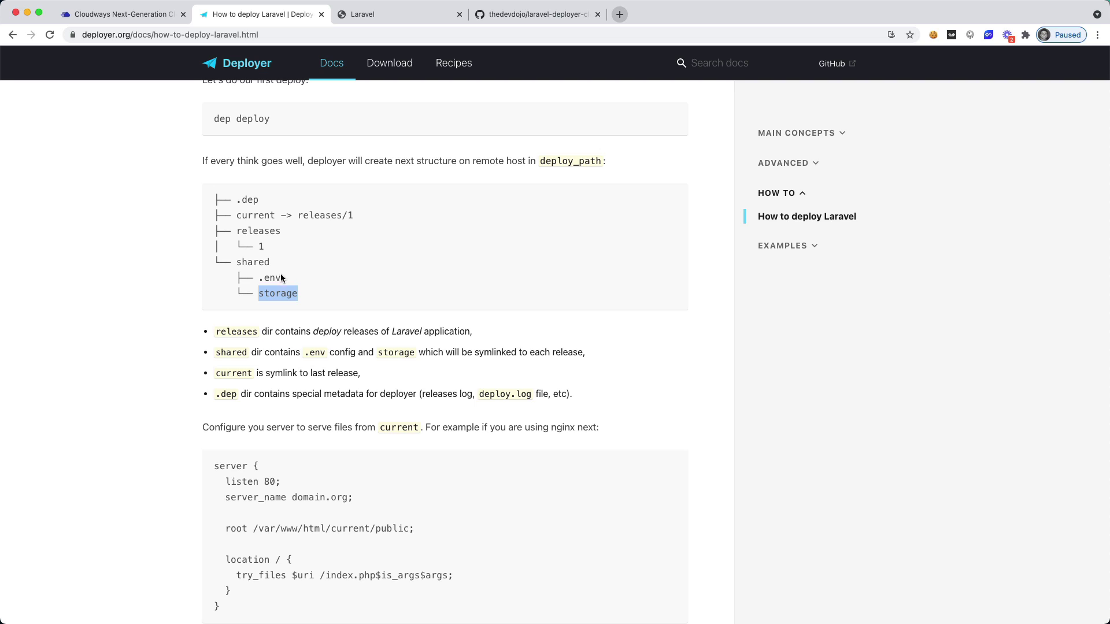
left_click_drag(260, 279, 279, 282)
left_click(279, 282)
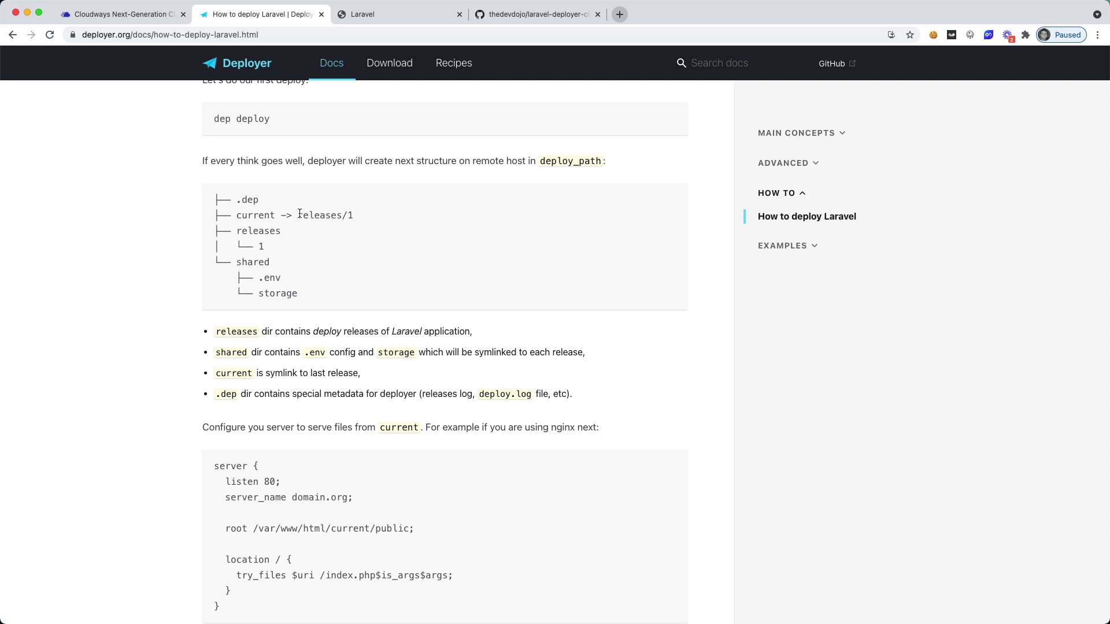
left_click_drag(299, 215, 356, 216)
left_click(328, 230)
Step: Return to iTerm, delete the .env file and the storage folder from the shared directory, and list what remains
key("super+Tab")
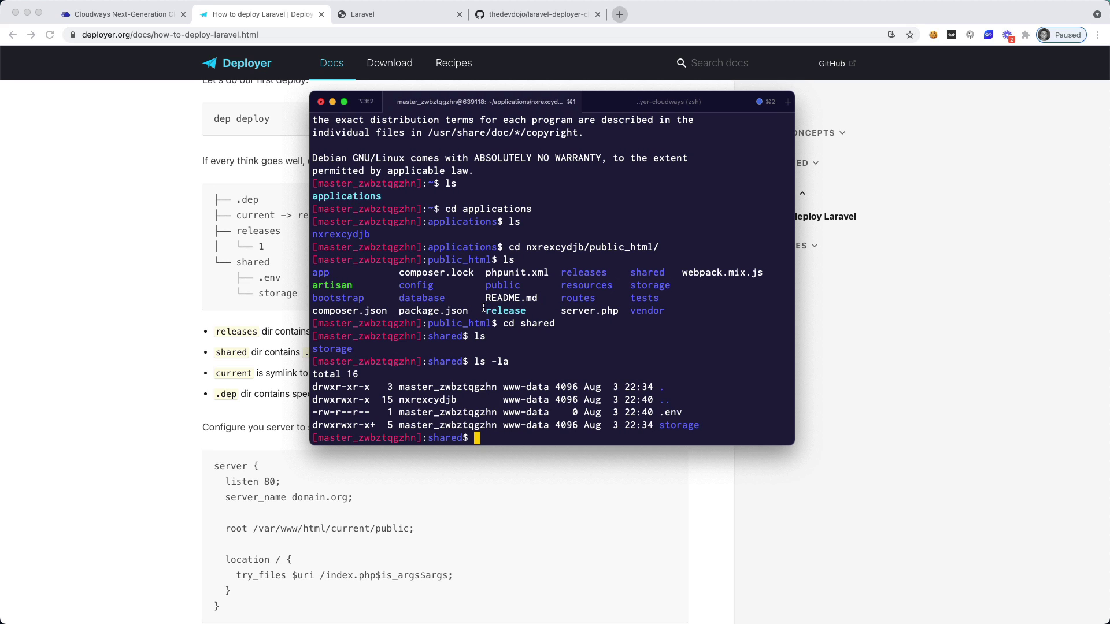
type("ls")
key("Return")
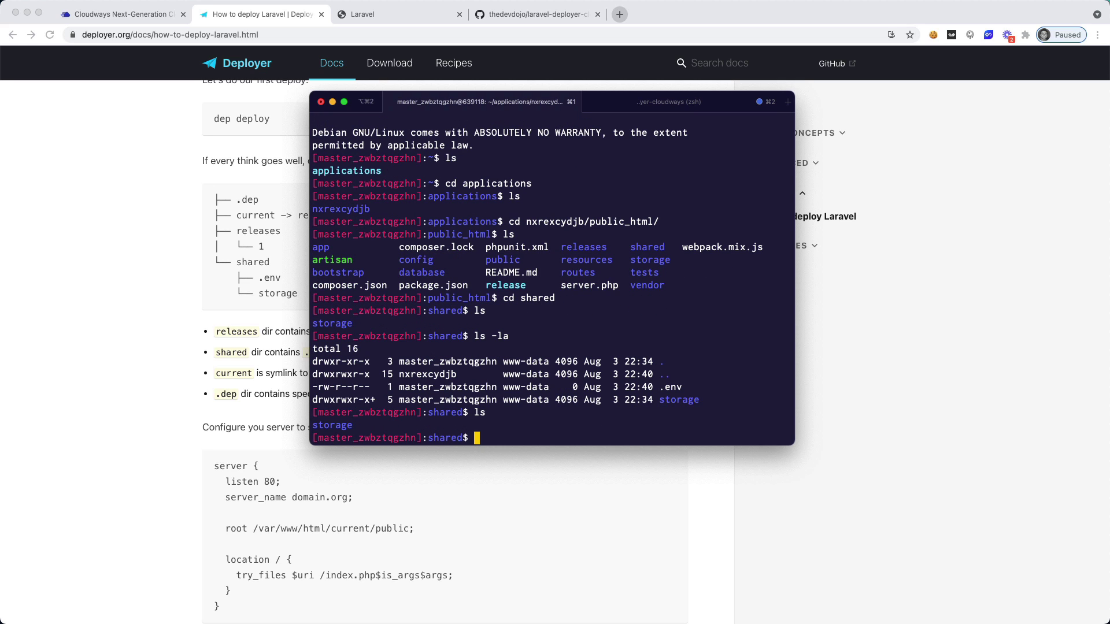
type("rm .env")
key("Return")
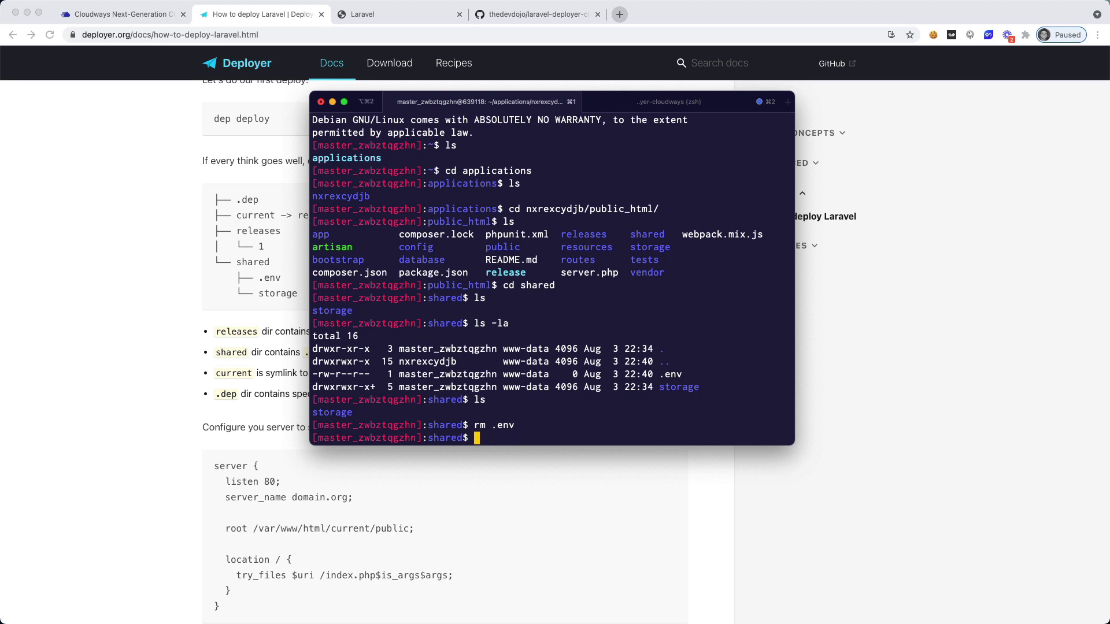
type("rm -rf storage")
key("Return")
type("ls")
key("Return")
Step: Go back up to public_html, list its contents and open its .env file in Vim
type("cd ..")
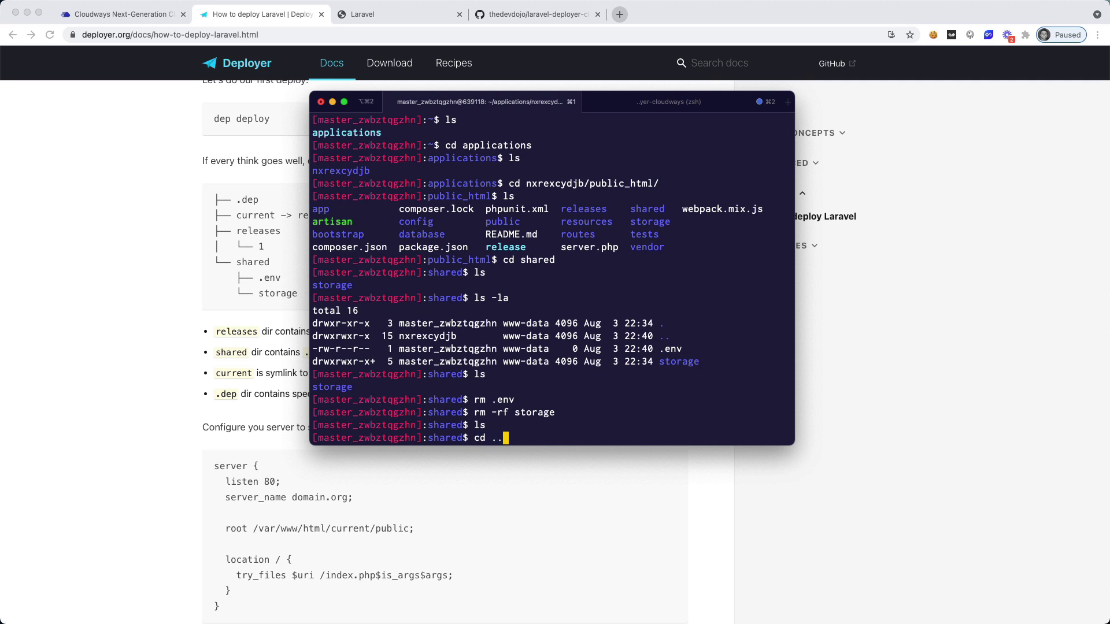
key("Return")
type("ls")
key("Return")
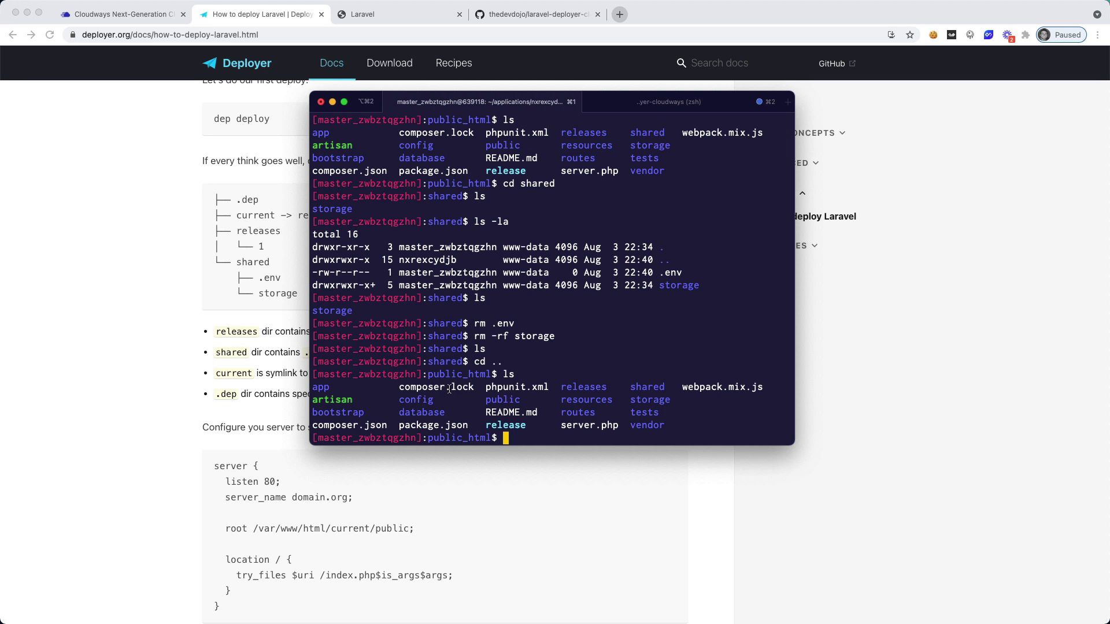
type("vim .env")
key("Return")
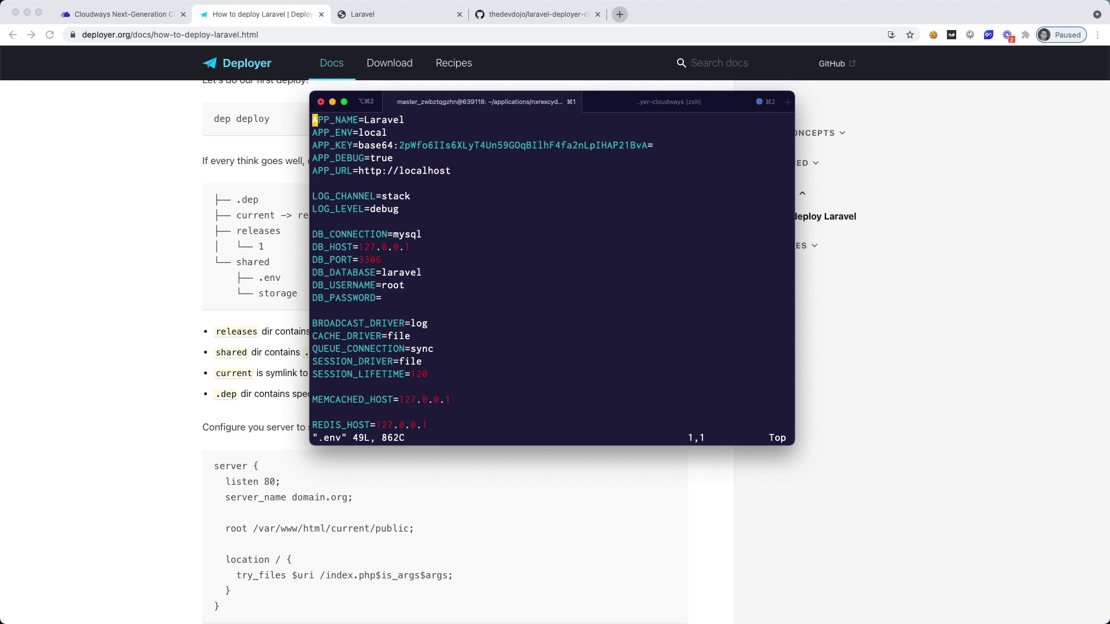
left_click(389, 272)
key("v")
key("i")
key("w")
key("j")
key("Escape")
key("v")
key("i")
key("w")
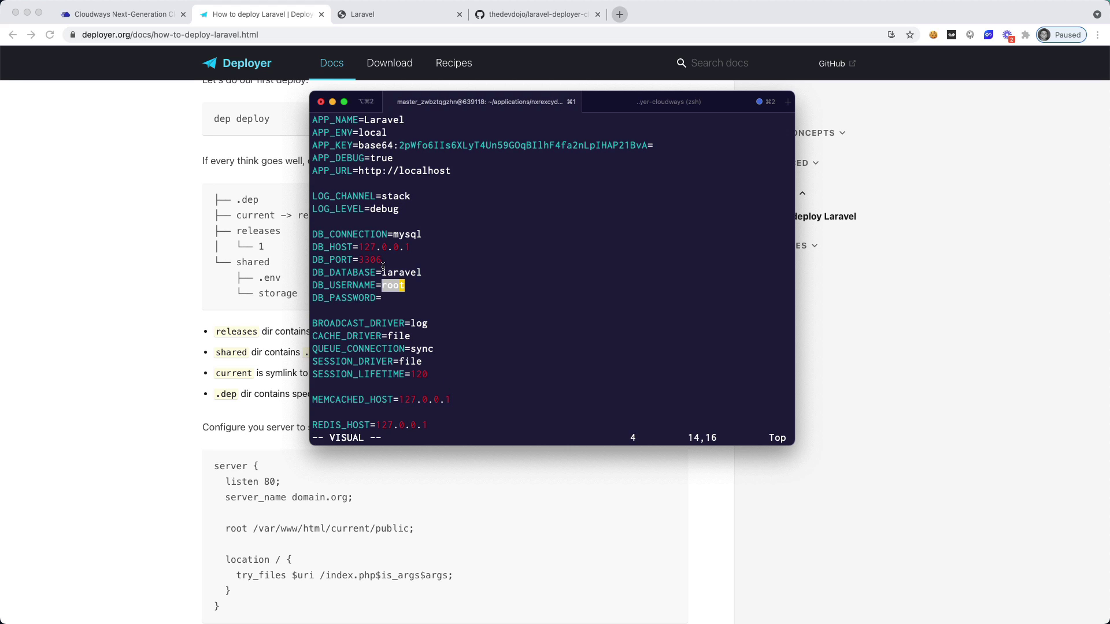
Step: Clear the DB_DATABASE value in the .env file
left_click(382, 272)
key("v")
key("i")
key("w")
key("Escape")
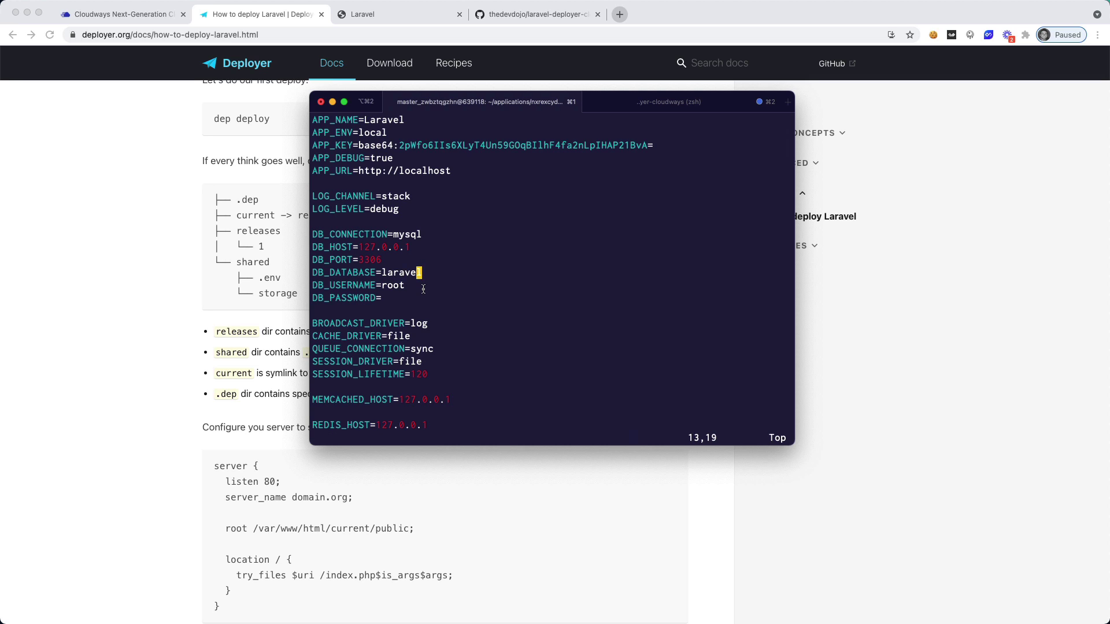
key("i")
key("BackSpace")
key("BackSpace")
key("BackSpace")
key("BackSpace")
key("BackSpace")
key("BackSpace")
Step: Copy the database name from MyLaravelApp's access details in Cloudways and, back in iTerm, set DB_DATABASE to nxrexcydjb
left_click(145, 15)
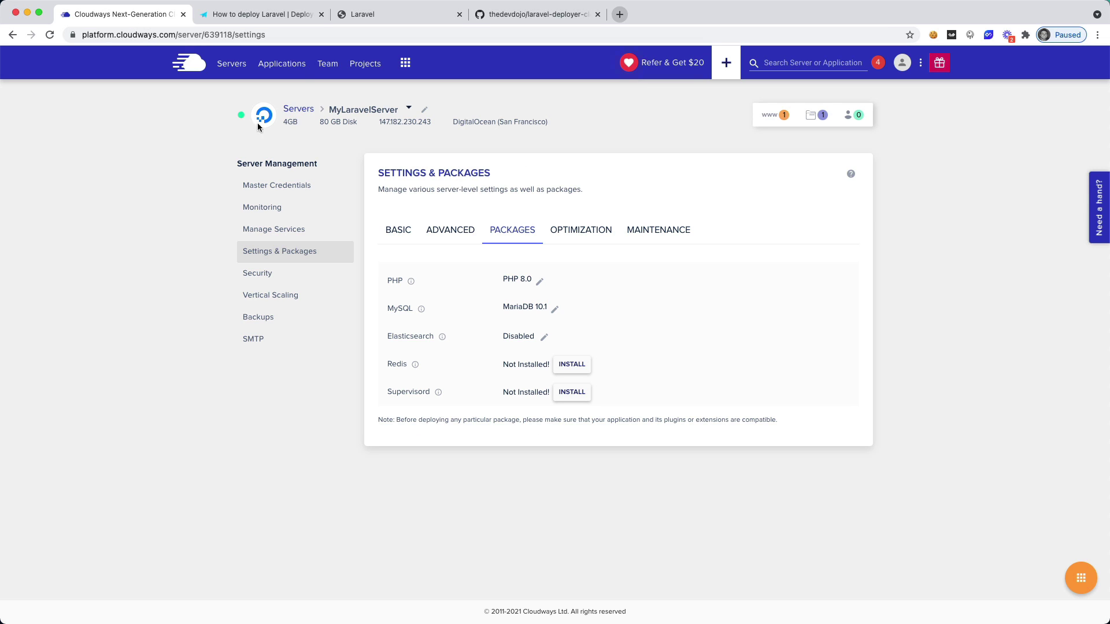
left_click(278, 65)
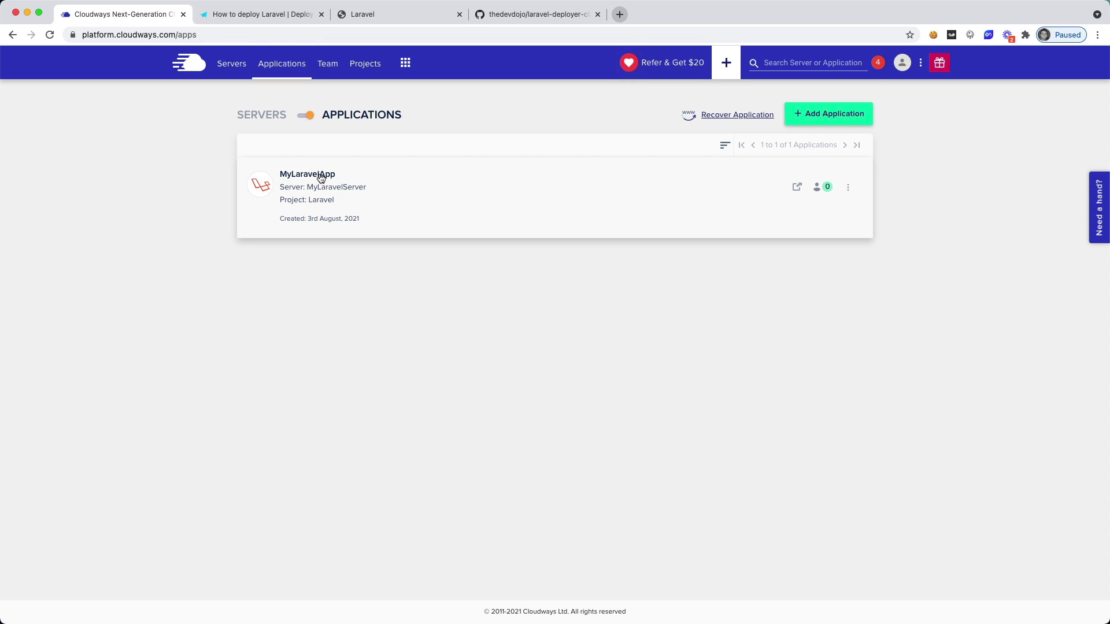
left_click(321, 177)
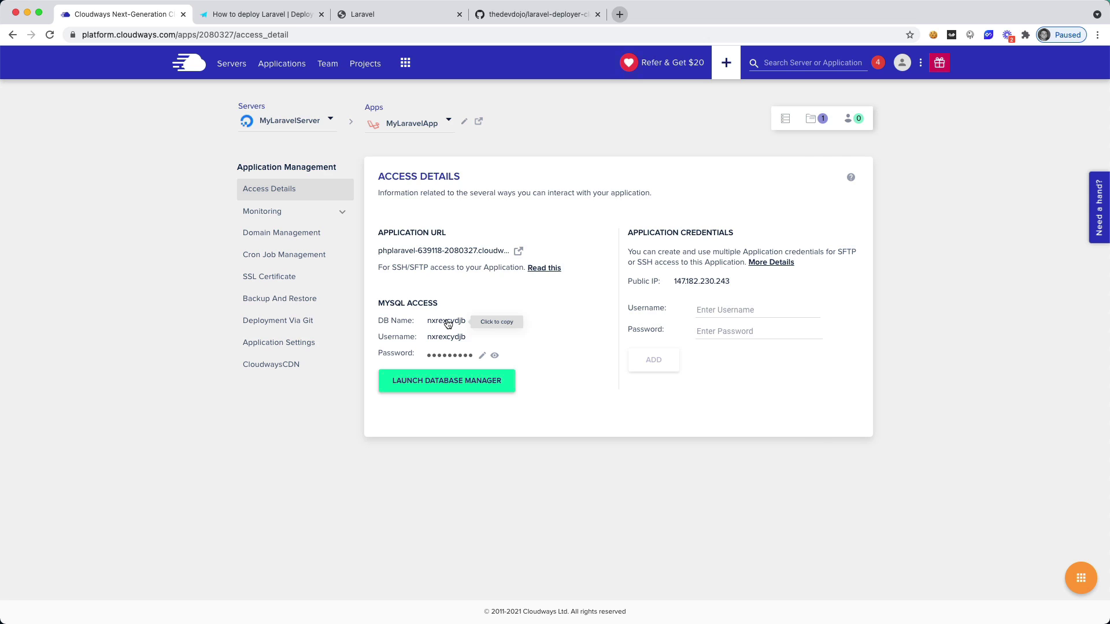
left_click(448, 322)
key("super+Tab")
type("nxrexcydjb")
Step: Replace the DB_USERNAME value in the .env file with nxrexcydjb
key("Down")
key("BackSpace")
key("BackSpace")
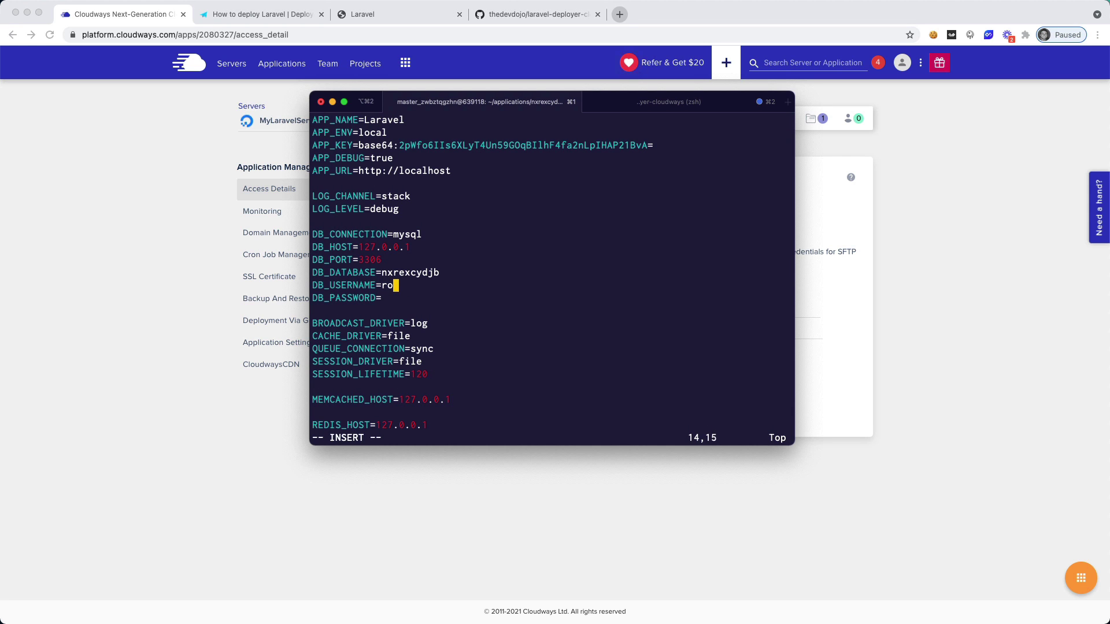
key("BackSpace")
key("BackSpace")
type("nxrexcydjb")
Step: Copy the MySQL password from Cloudways, paste it as the DB_PASSWORD value in iTerm, then save .env and quit Vim
key("super+Tab")
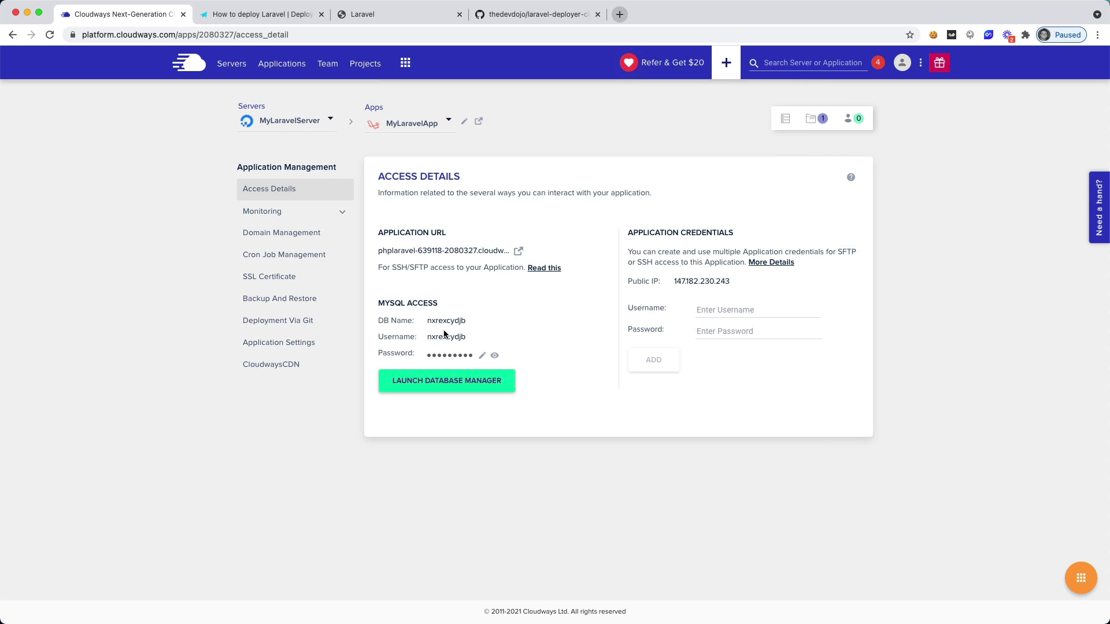
left_click(449, 355)
key("super+Tab")
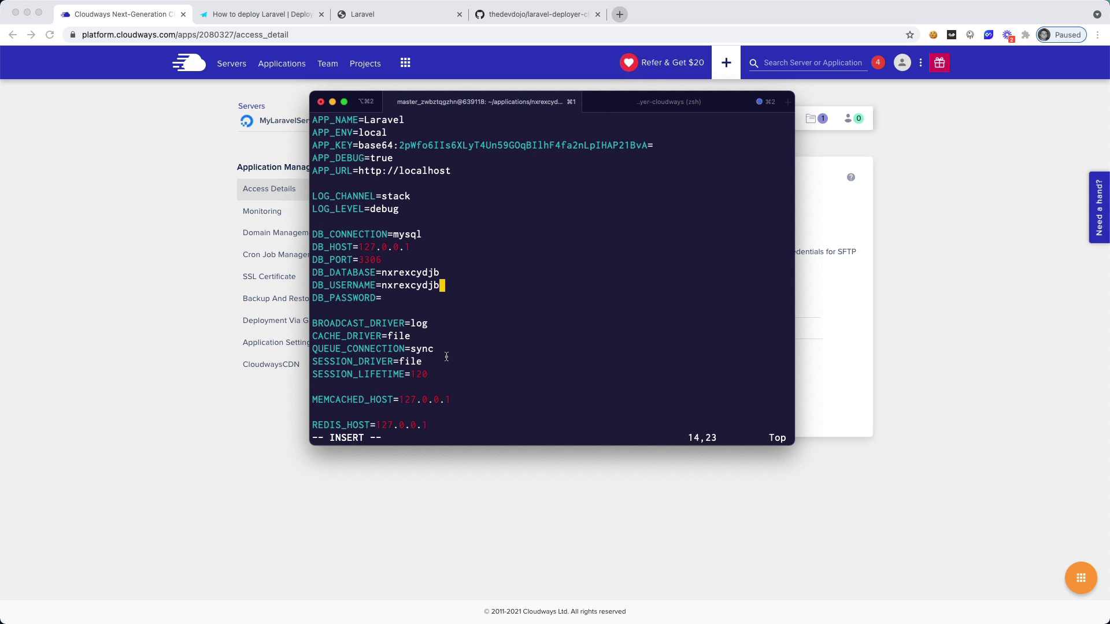
key("Down")
key("super+v")
key("Escape")
type(":w")
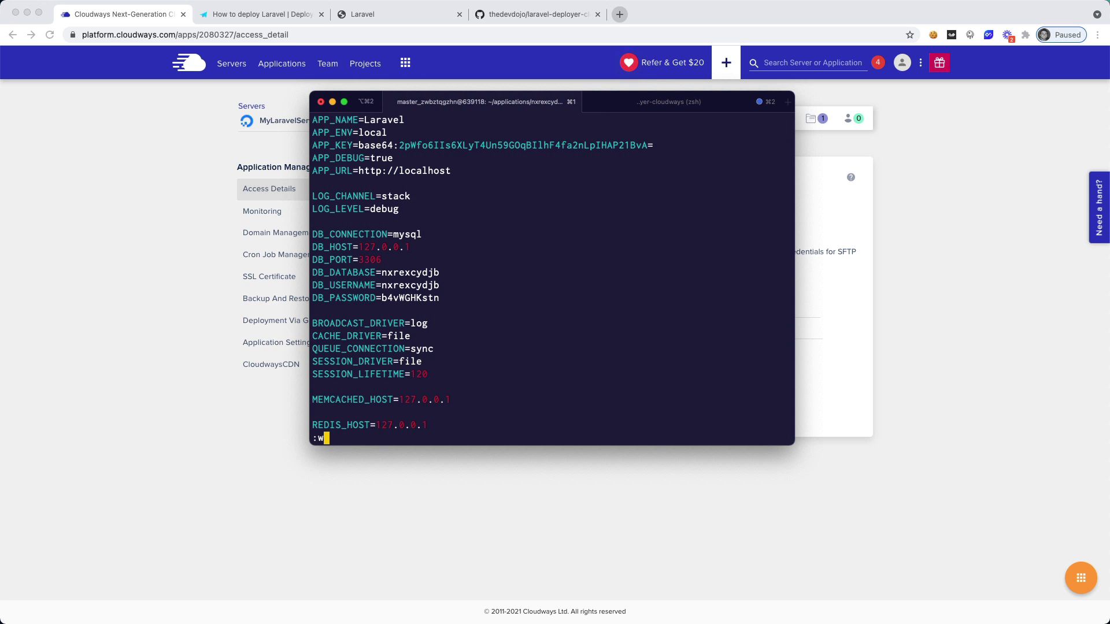
key("Return")
type(":q")
key("Return")
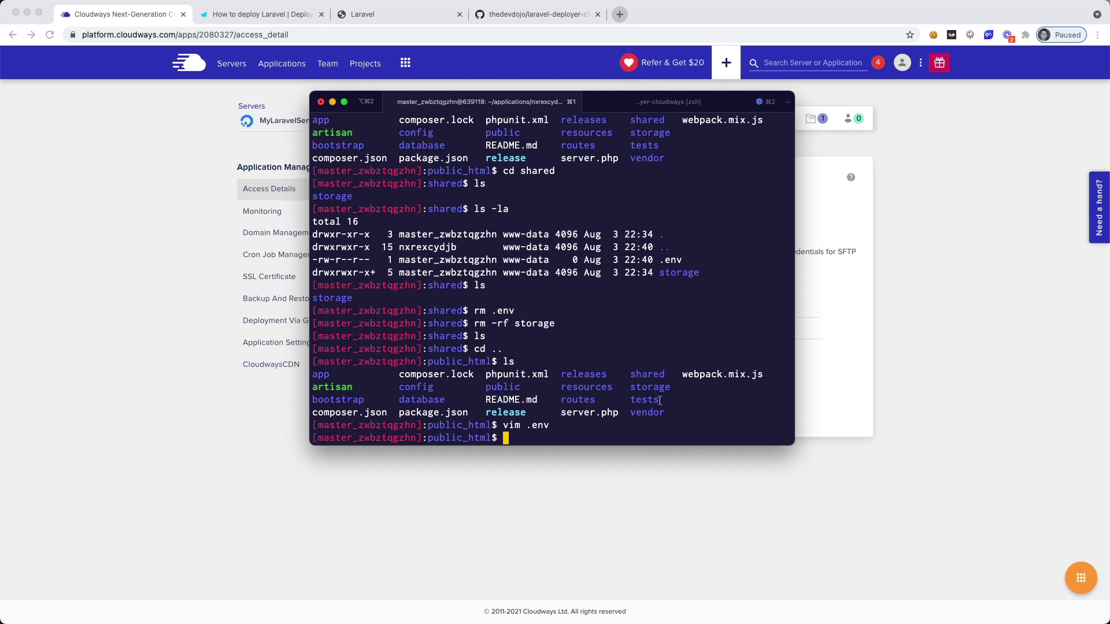
Step: Move the .env file and the storage folder from public_html into the shared folder
type("mv .env shared/.env")
key("Return")
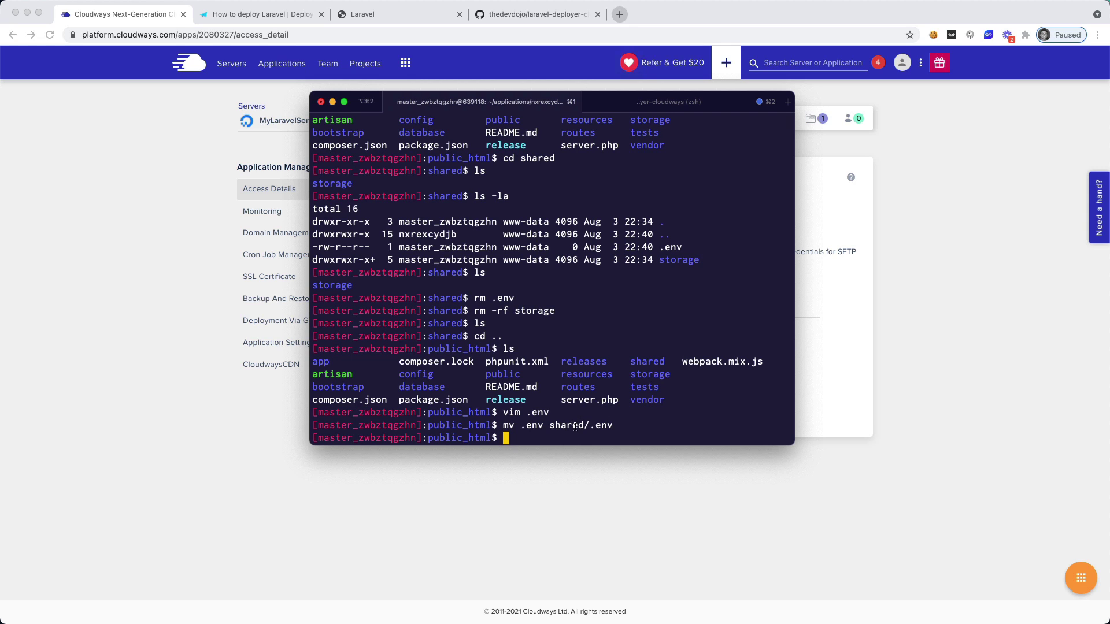
type("mv .")
key("BackSpace")
type("storage shared/storage")
key("Return")
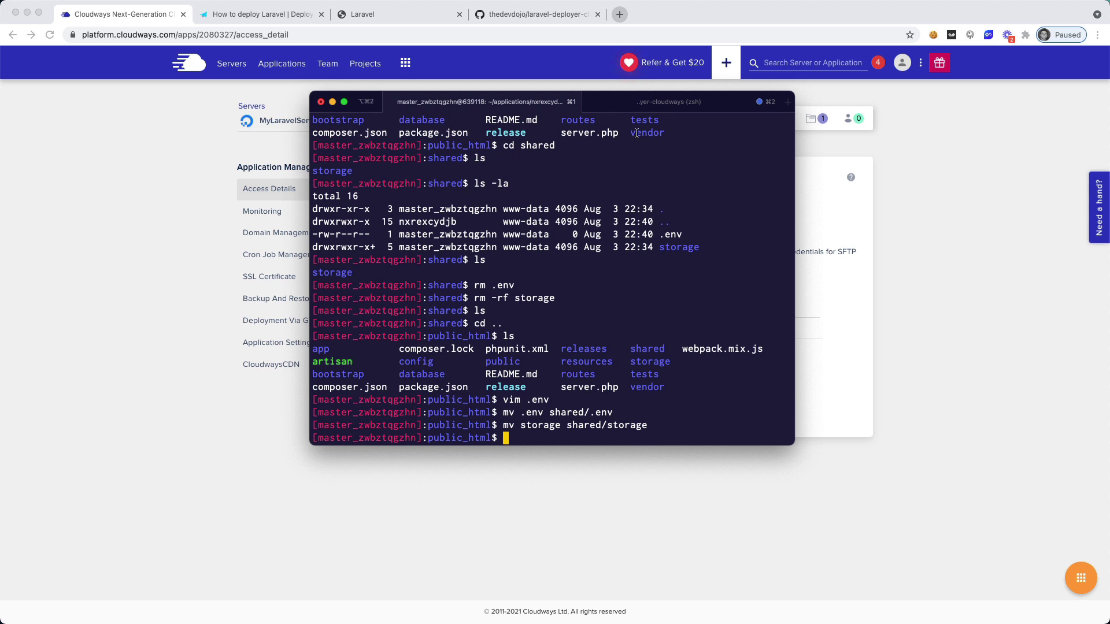
Step: Try to deploy the local laravel-deployer-cloudways project with dep deploy and review the command's output
left_click(647, 106)
type("de")
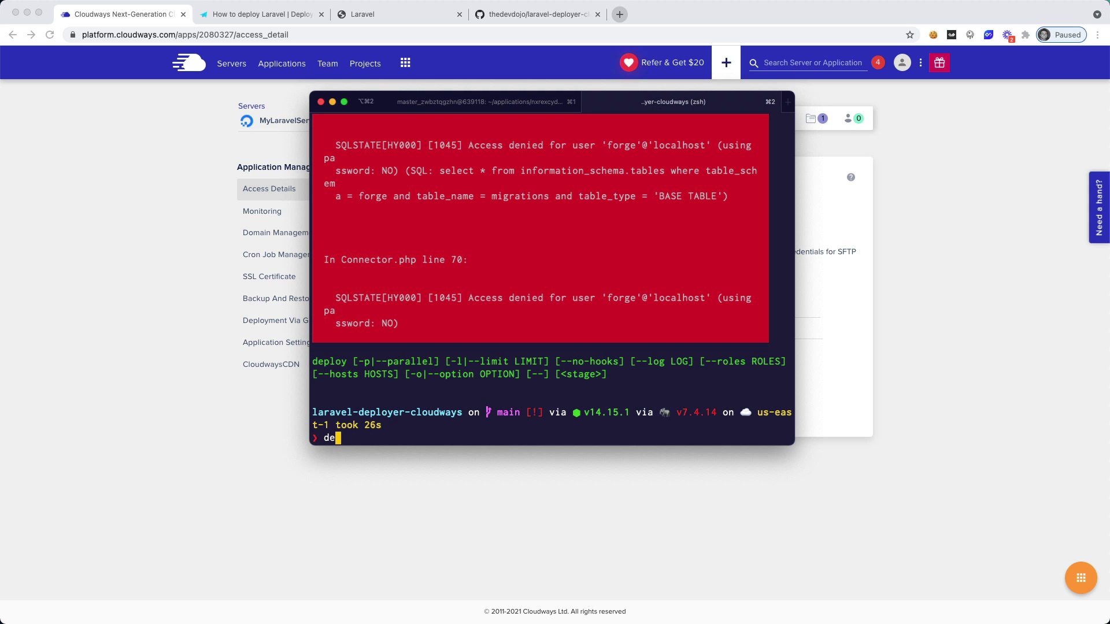
type("p deploy")
key("Return")
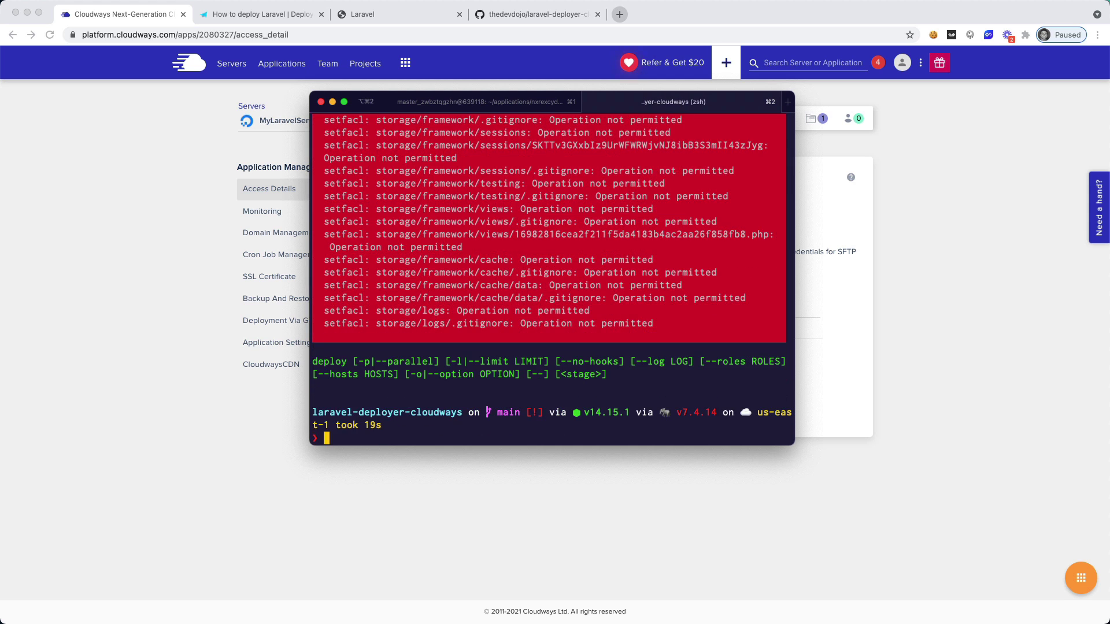
scroll(592, 309, "up", 6)
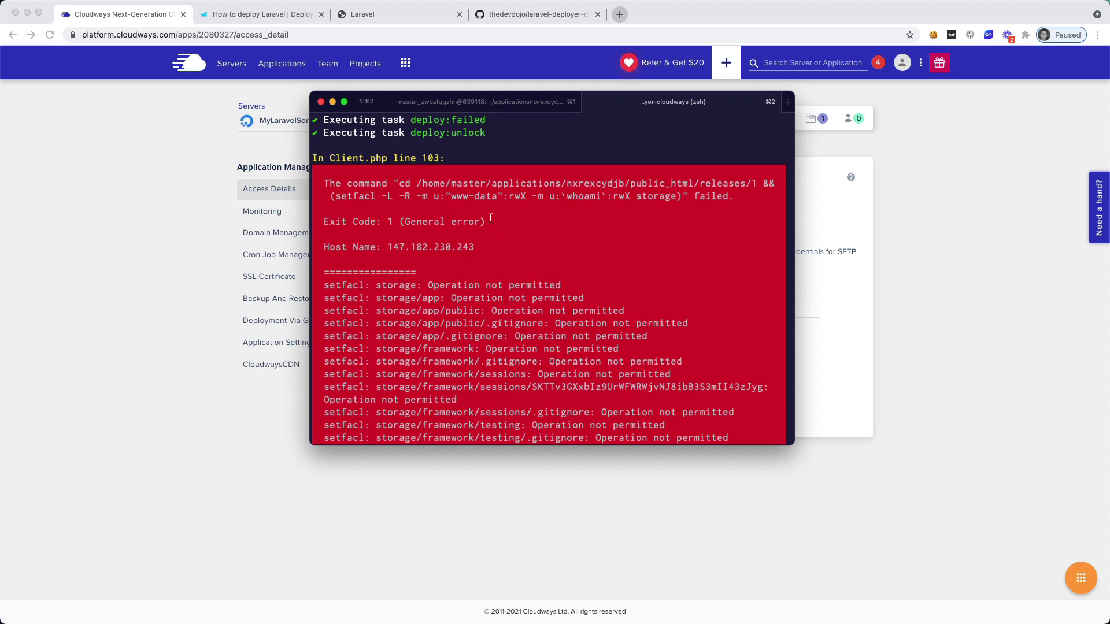
scroll(491, 218, "up", 2)
scroll(492, 199, "down", 3)
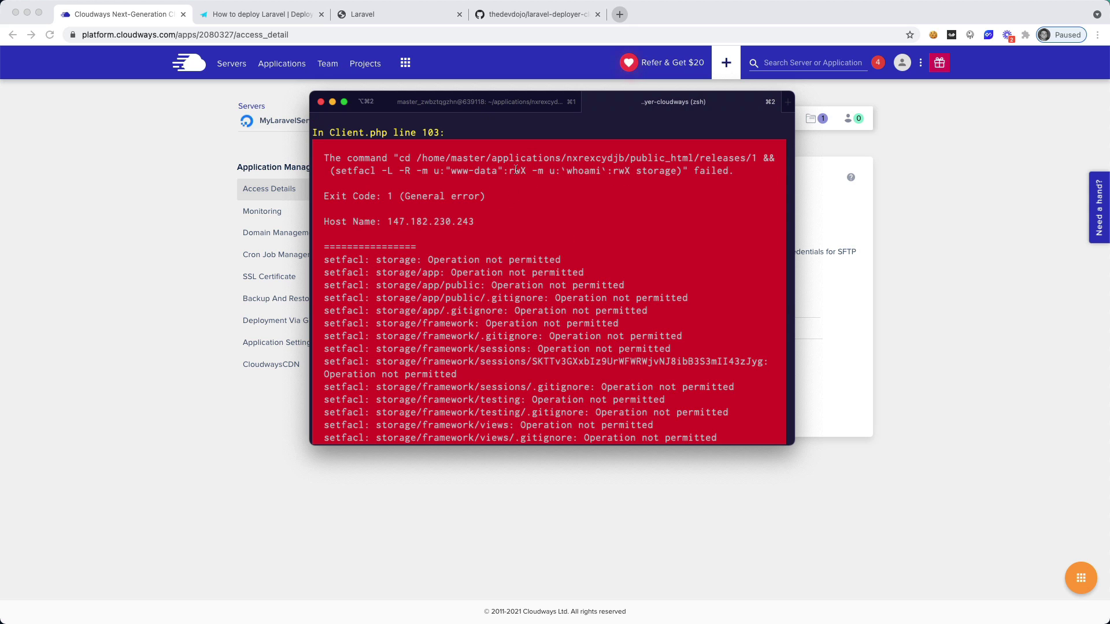
Step: Switch to Cloudways in Chrome and reset MyLaravelApp's file and folder permissions as master_zwbztqgzhn
left_click(178, 236)
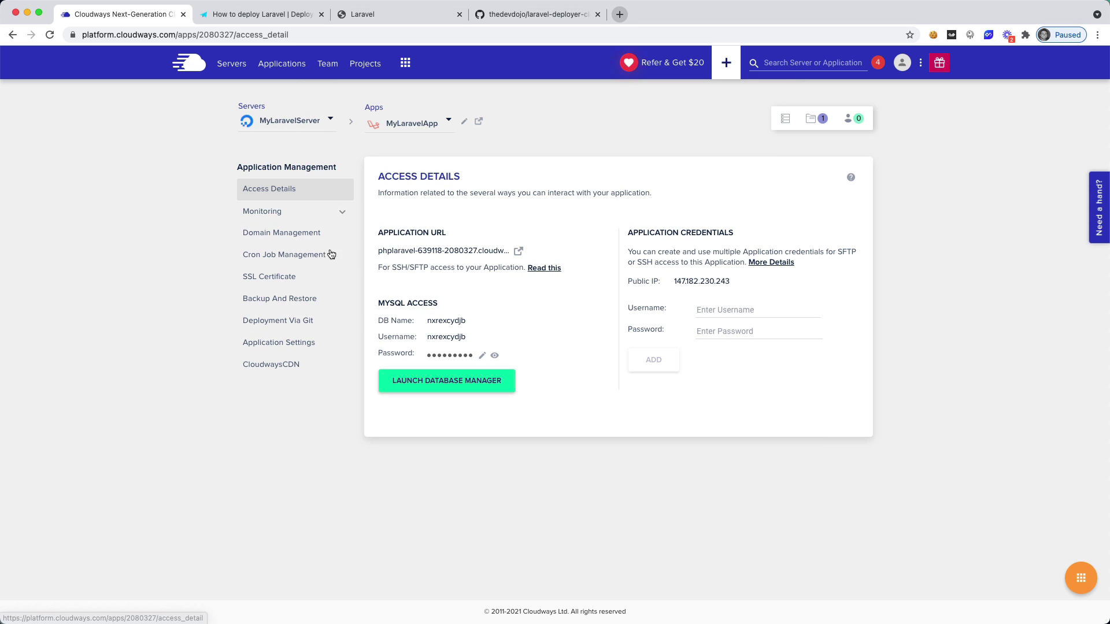
left_click(305, 347)
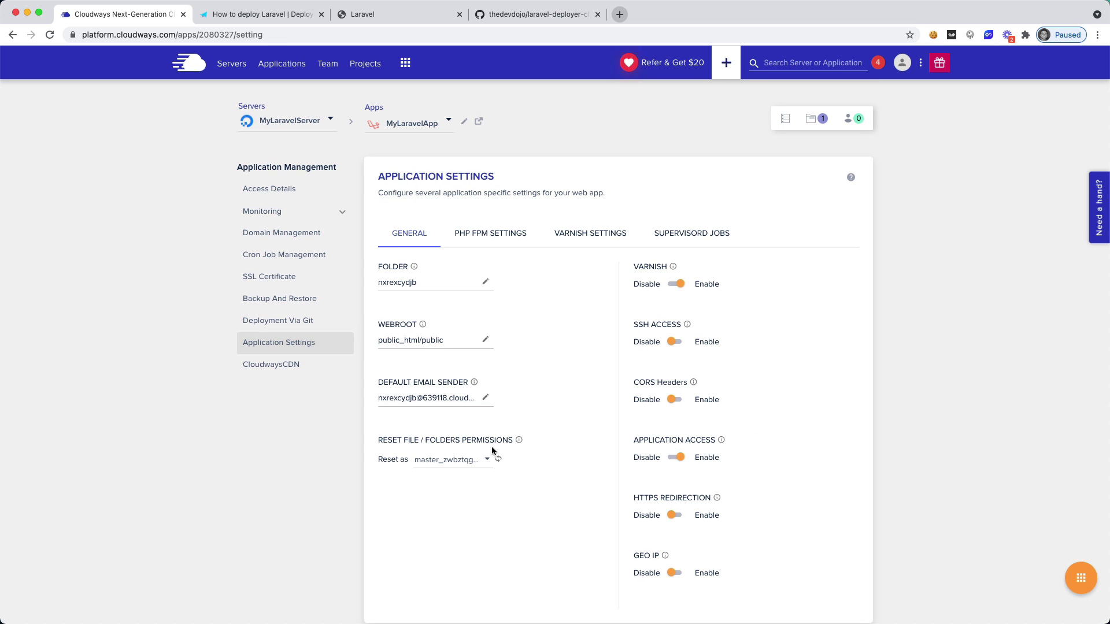
left_click(446, 467)
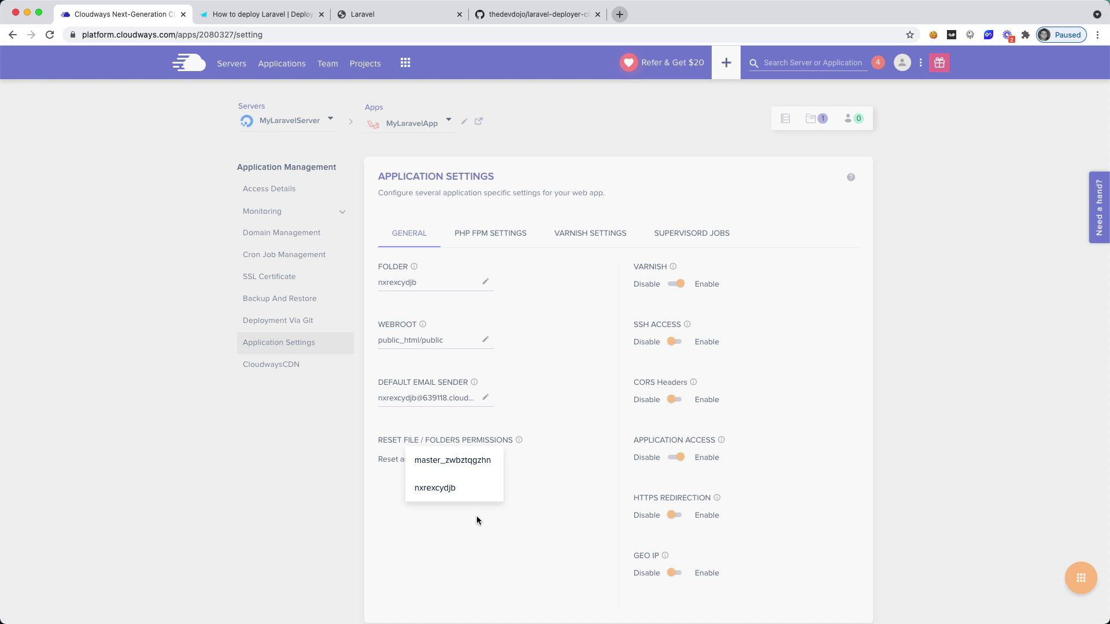
left_click(439, 461)
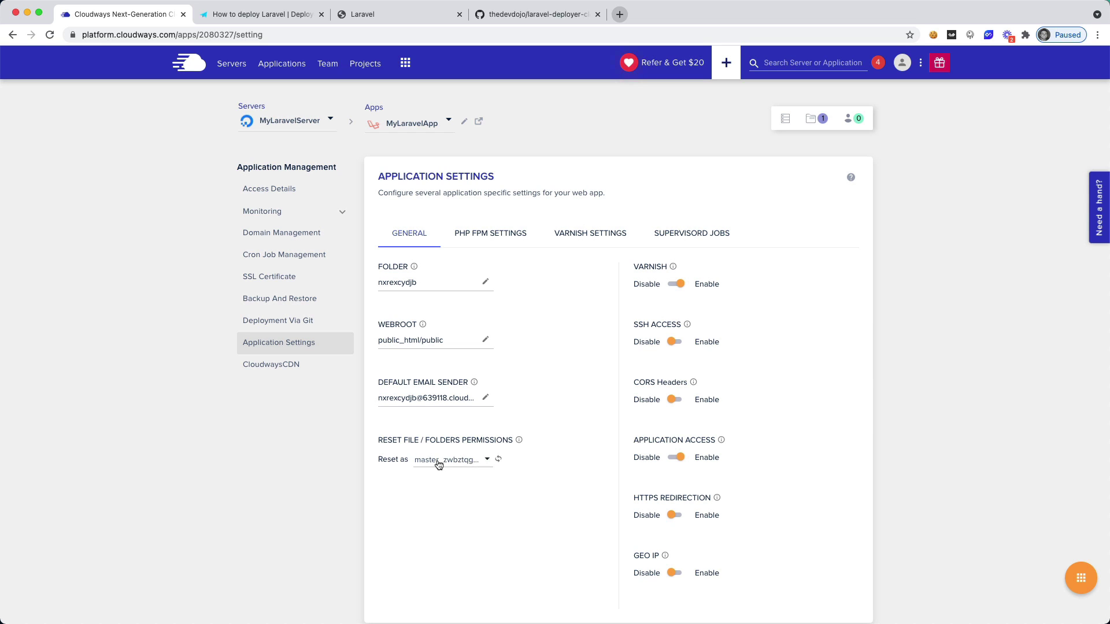
left_click(498, 461)
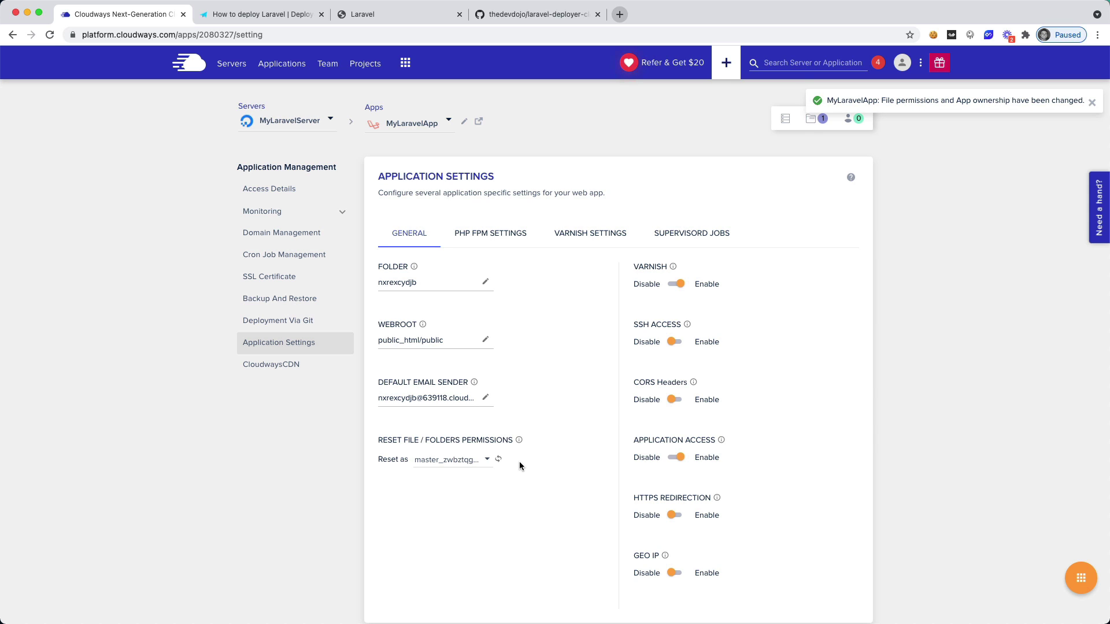
Step: Back in iTerm, run dep deploy again from the local laravel-deployer-cloudways project
key("super+Tab")
scroll(580, 261, "down", 5)
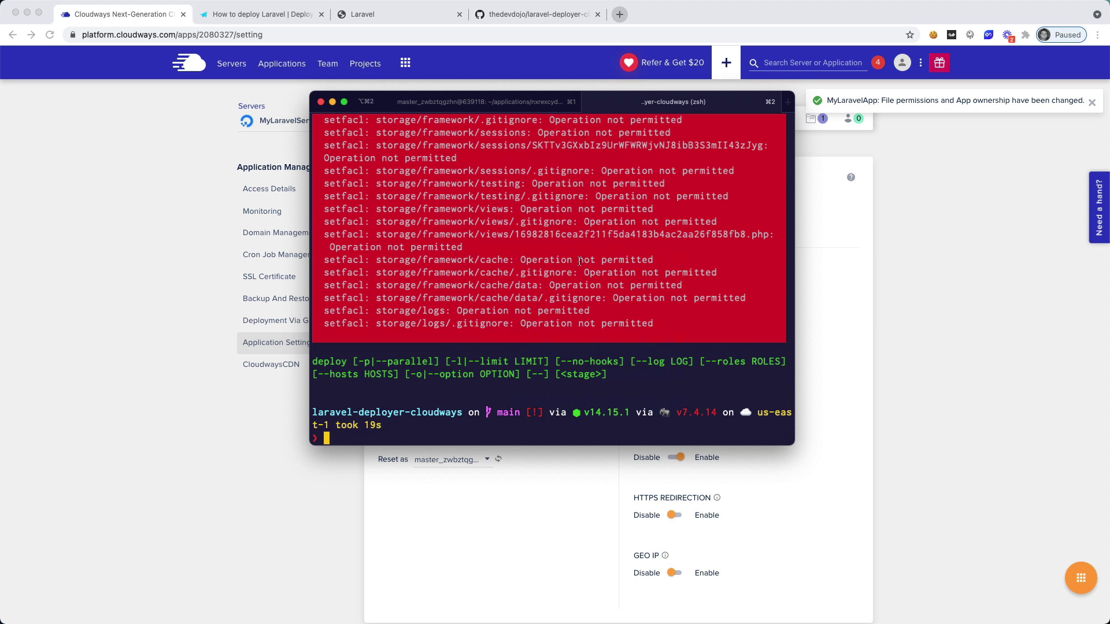
type("dep deploy")
key("Return")
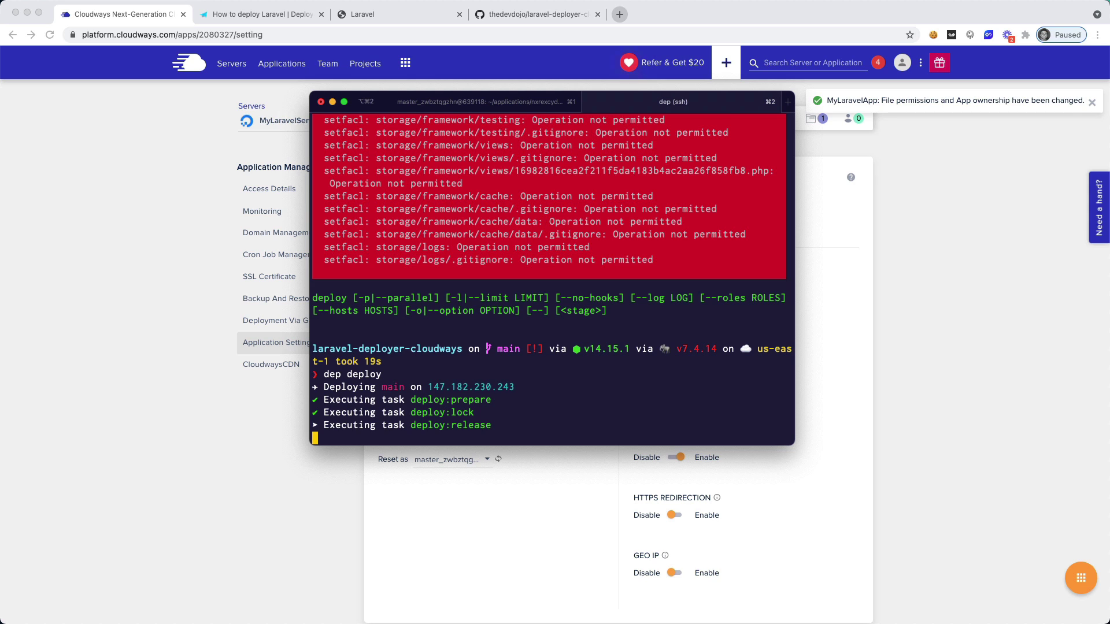
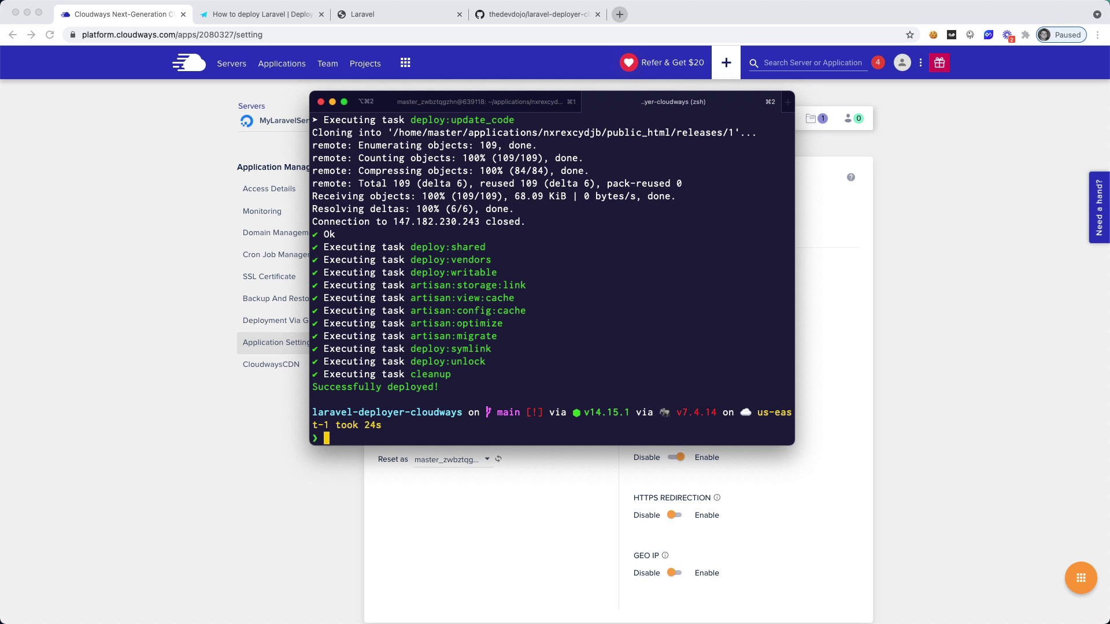
Step: List the contents of public_html in the server session and enlarge the terminal window to examine the folders
left_click(527, 101)
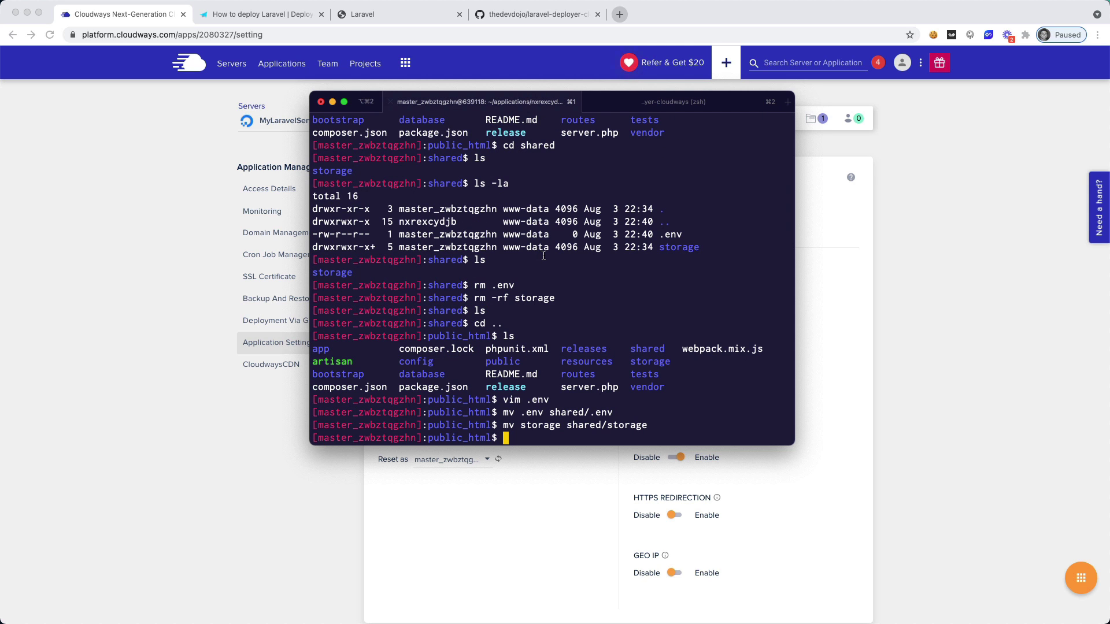
type("ls")
key("Return")
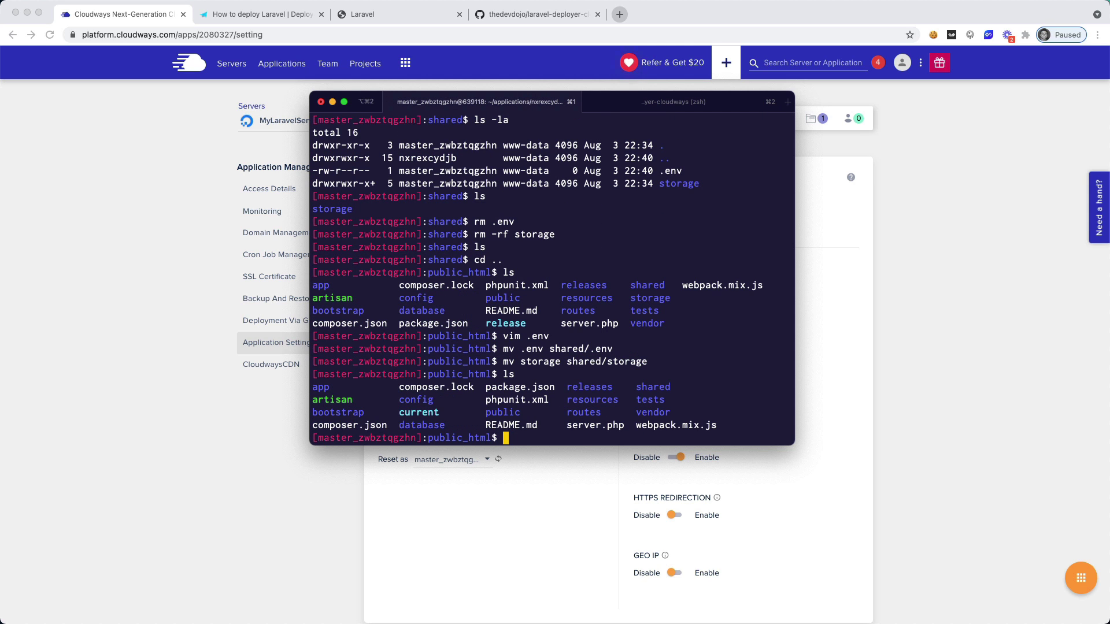
left_click_drag(793, 444, 809, 481)
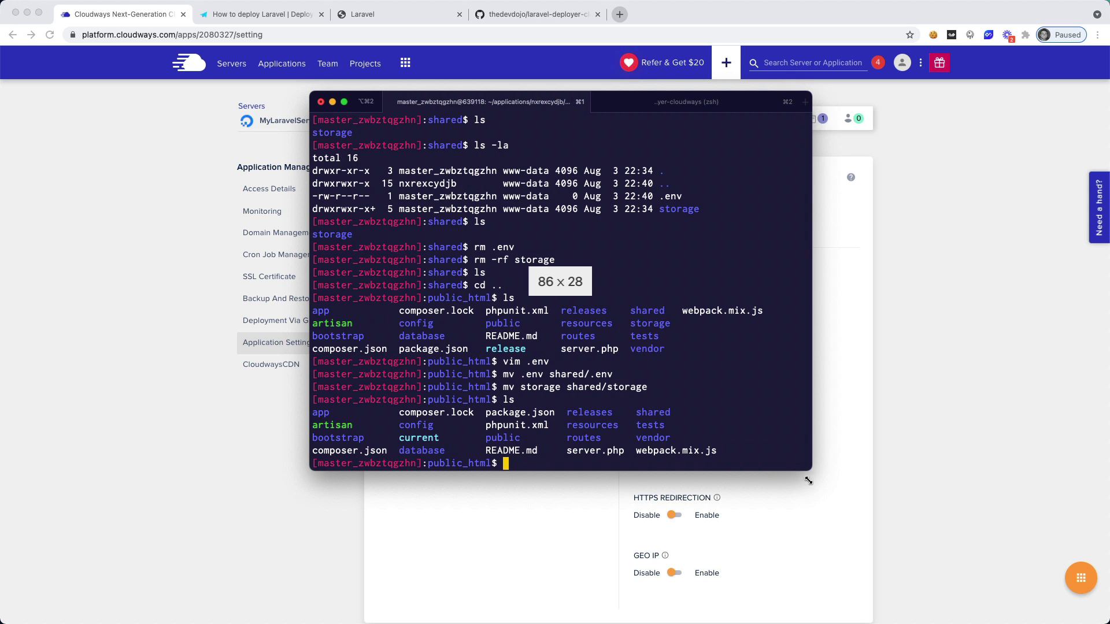
double_click(590, 413)
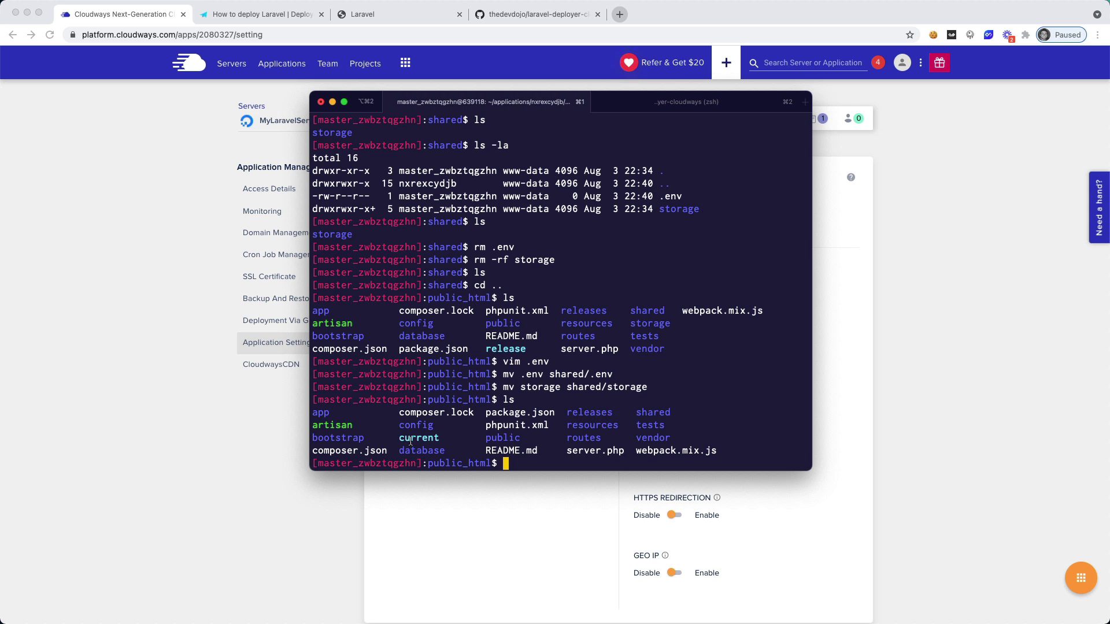
Step: Enter the current directory, list its files and print its full path
type("cd current")
key("Return")
type("ls")
key("Return")
type("pwd")
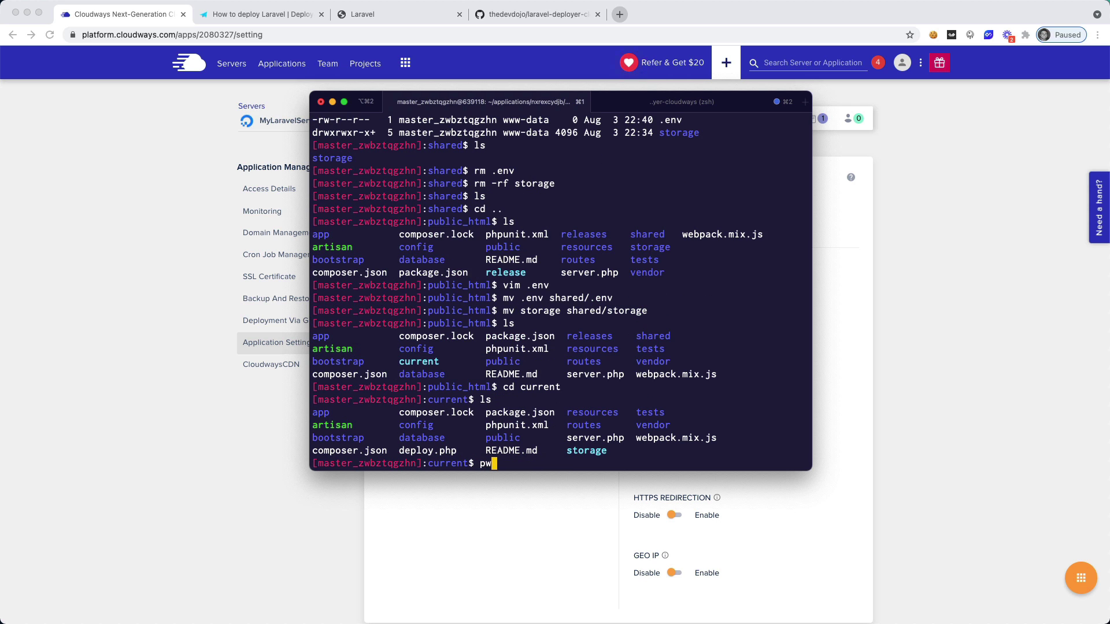
key("Return")
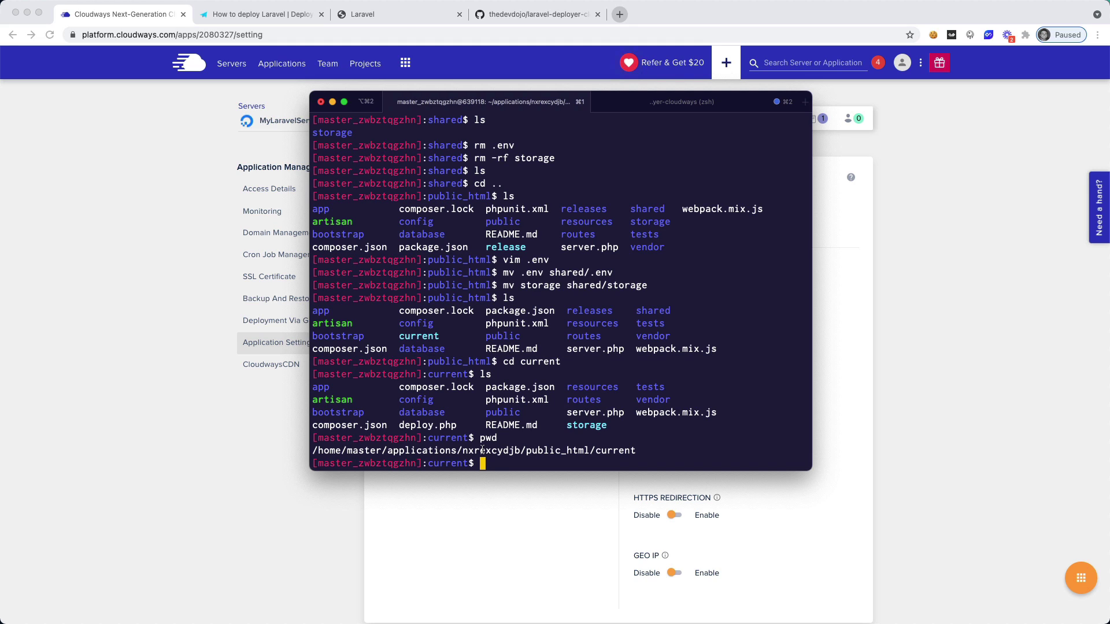
left_click_drag(525, 451, 596, 451)
left_click(553, 457)
left_click_drag(528, 451, 543, 451)
left_click(543, 451)
type("ls")
key("Return")
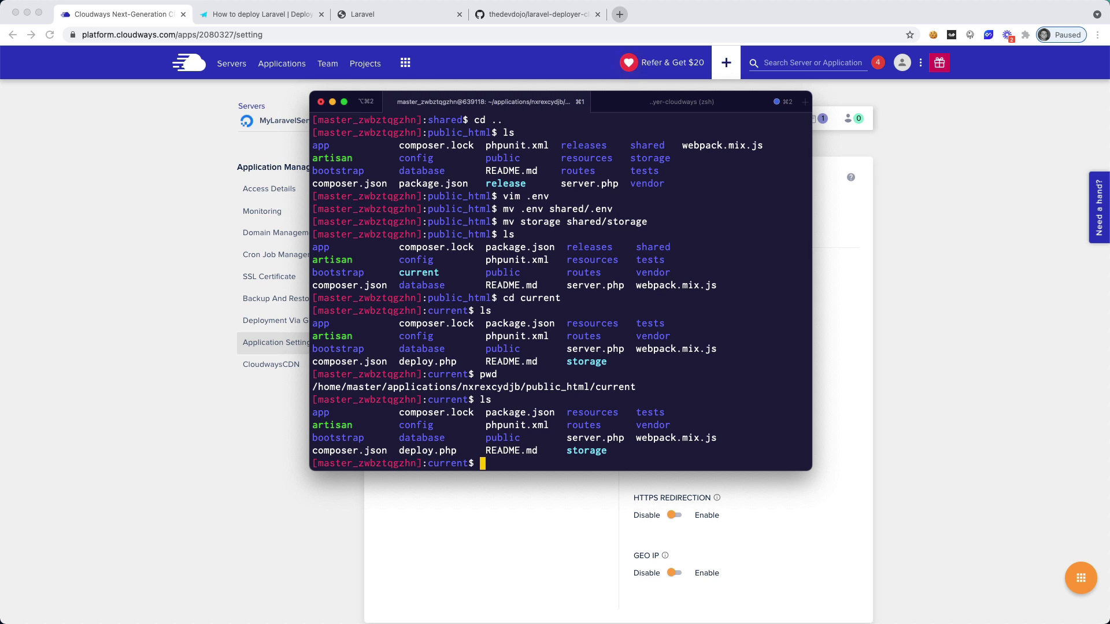
Step: Return to public_html and make a detailed listing of all files, examining where the current link points
type("cd ..")
key("Return")
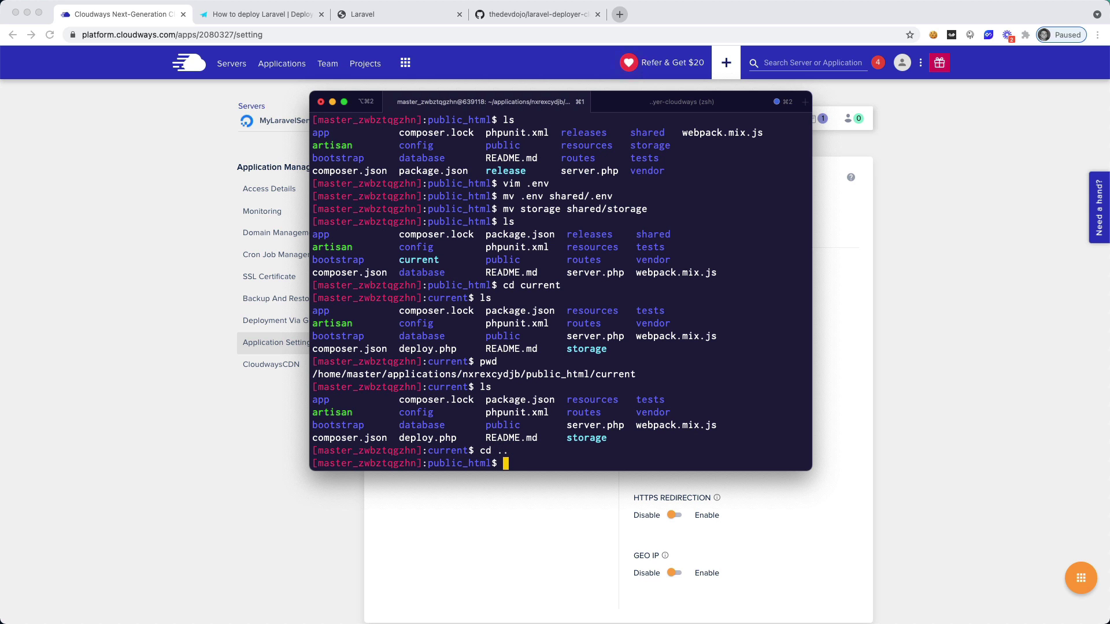
type("ls -la")
key("Return")
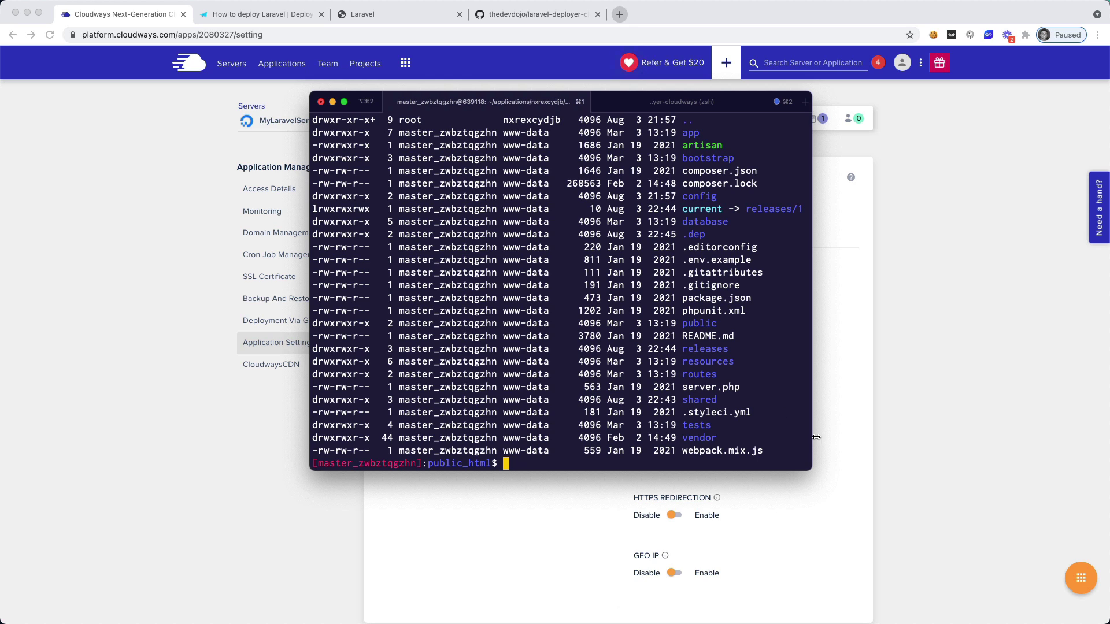
left_click_drag(806, 469, 851, 483)
left_click_drag(736, 222, 804, 222)
left_click(803, 222)
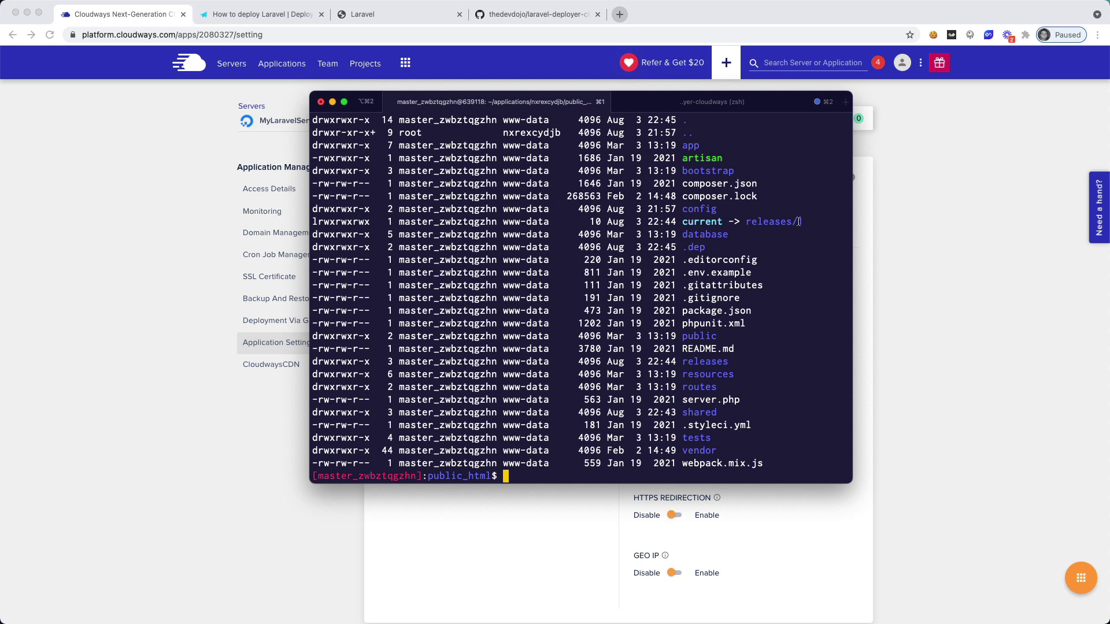
Step: Enter the releases folder and list the releases it holds
type("cd resources/")
key("BackSpace")
key("BackSpace")
key("BackSpace")
key("BackSpace")
key("BackSpace")
key("BackSpace")
key("BackSpace")
key("BackSpace")
type("lea")
key("Tab")
key("Return")
type("ls")
key("Return")
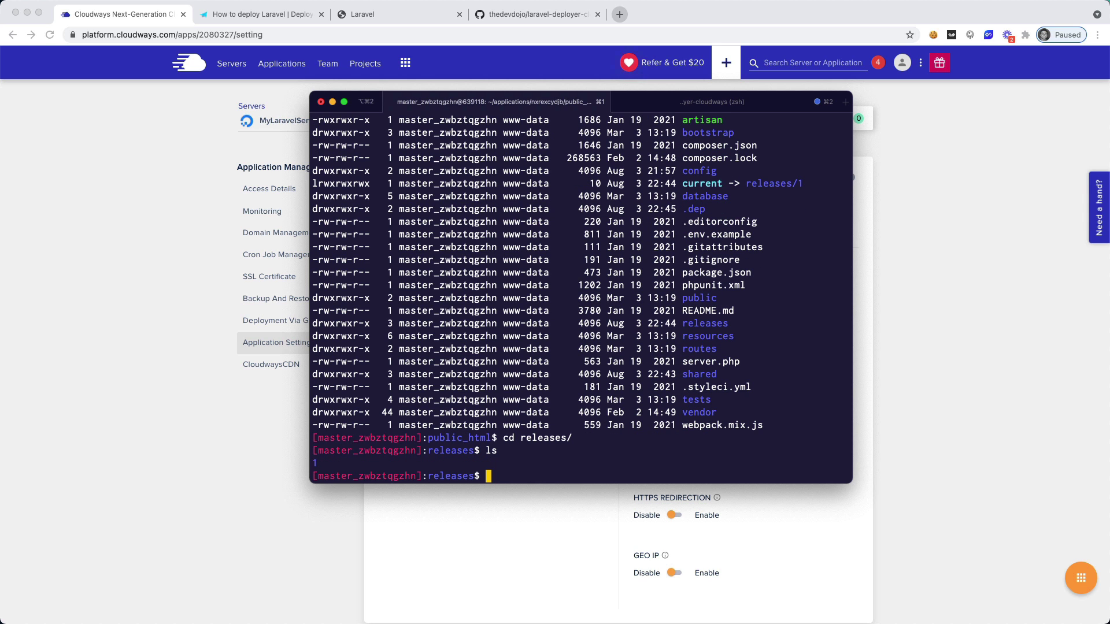
Step: Enter release folder 1 and list its files to examine the deployed Laravel project
type("cd 1")
key("Return")
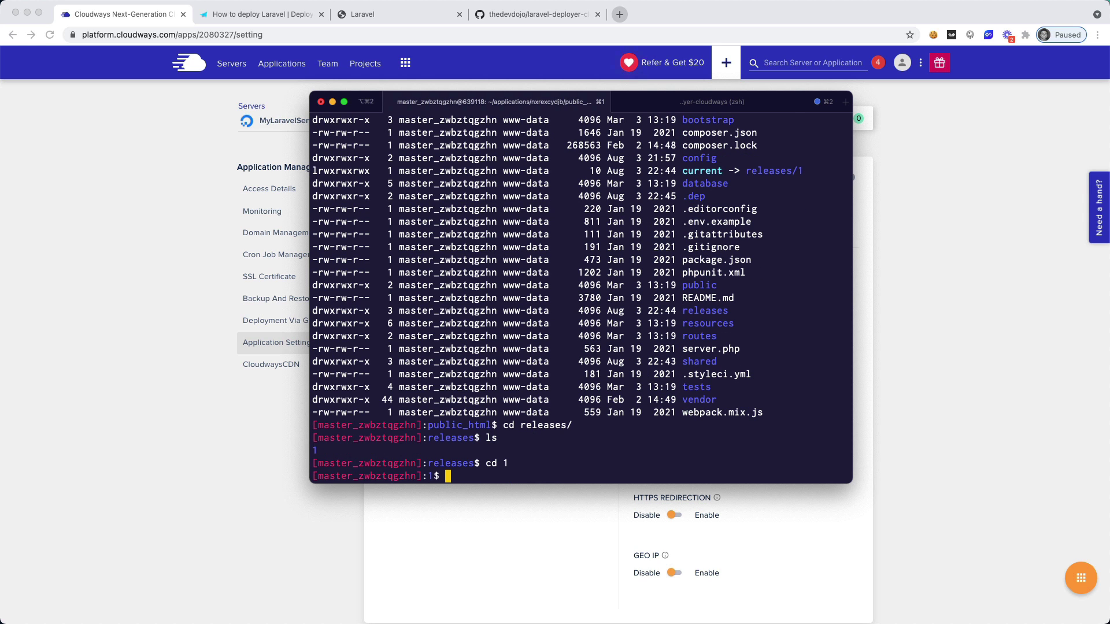
type("ls")
key("Return")
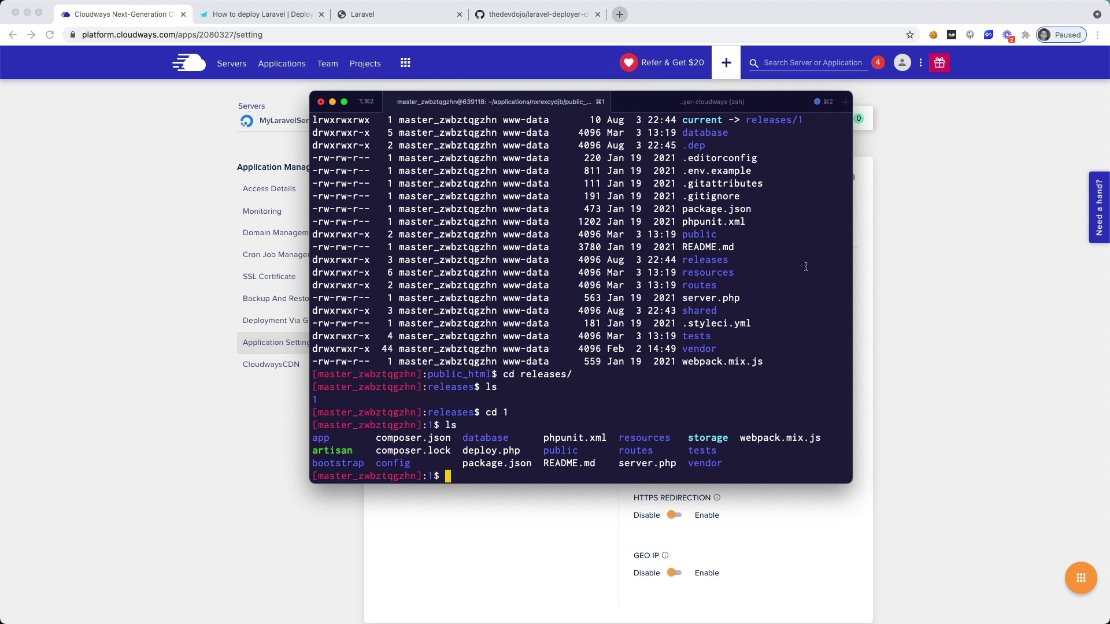
left_click_drag(722, 463, 314, 438)
left_click(314, 438)
Step: Switch to Chrome, open MyLaravelApp's live site from Cloudways to check it, and return to the Application Settings
left_click(196, 290)
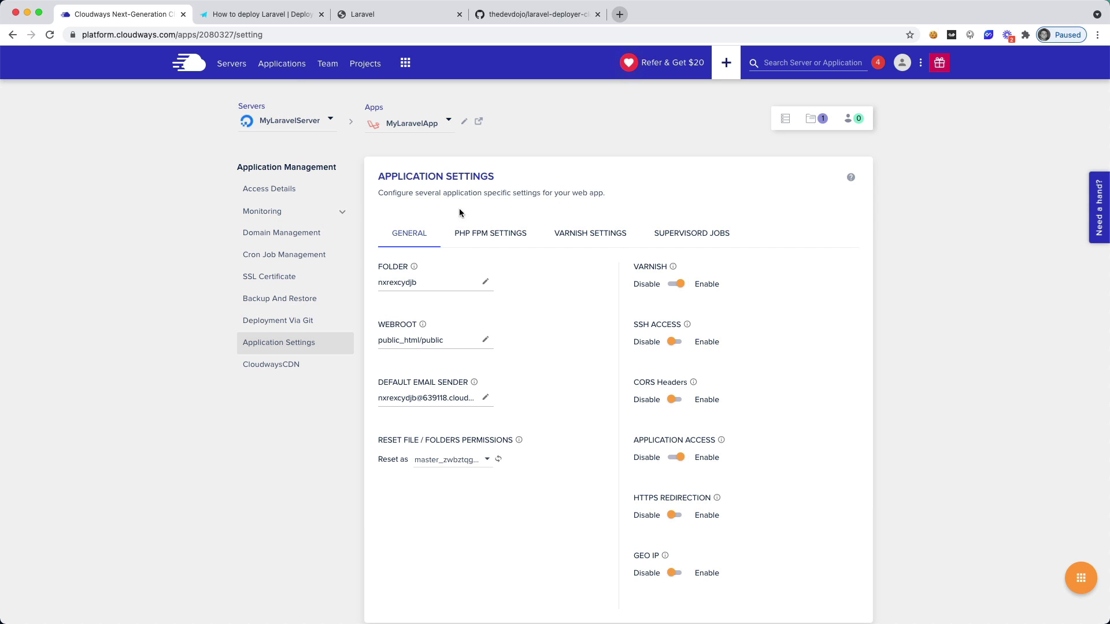
left_click(478, 121)
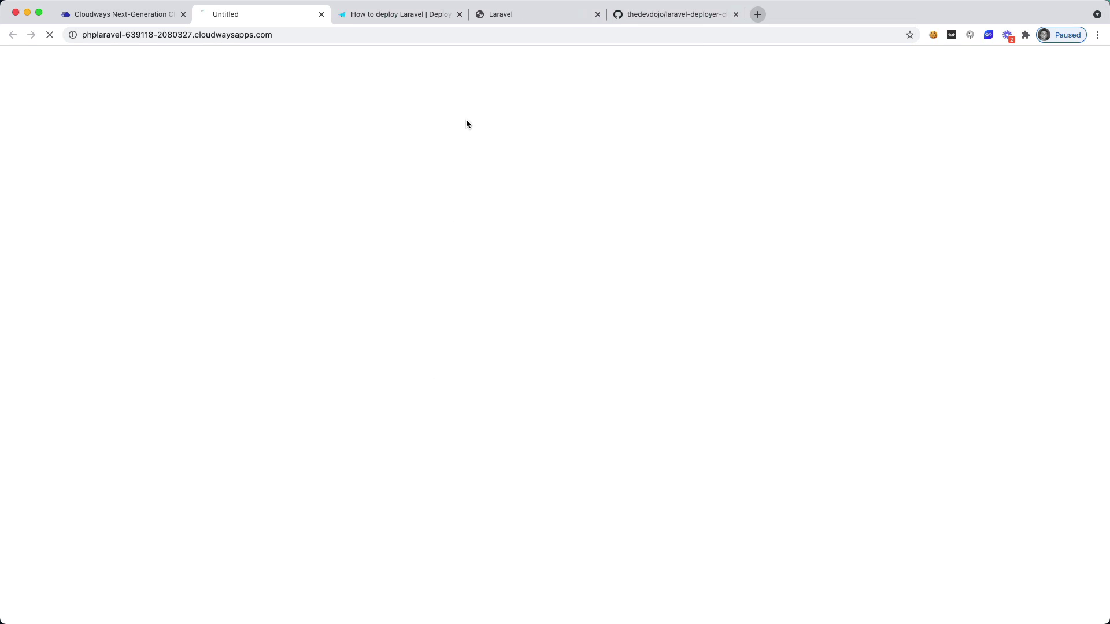
left_click(292, 36)
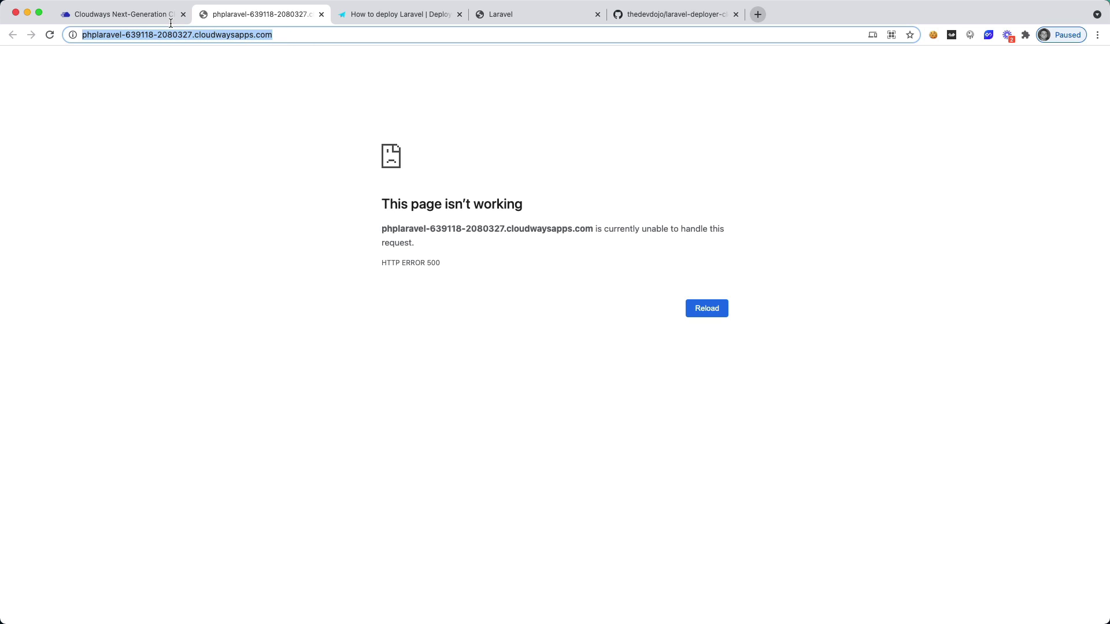
left_click(138, 14)
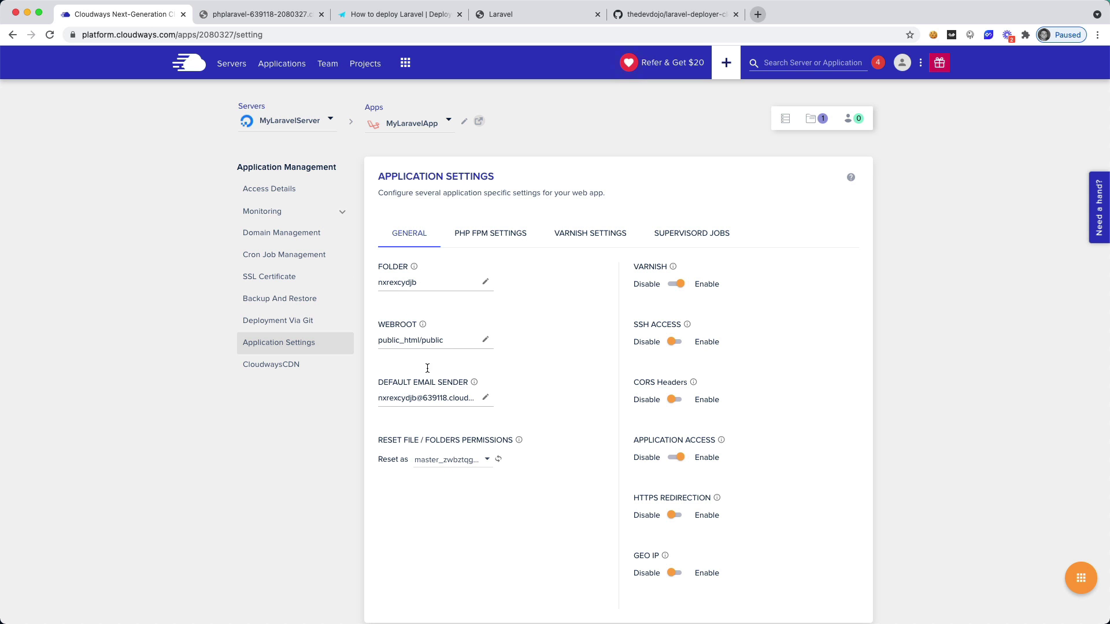
Step: Back in iTerm, go up from release 1 through releases to public_html, listing each folder's contents
key("super+Tab")
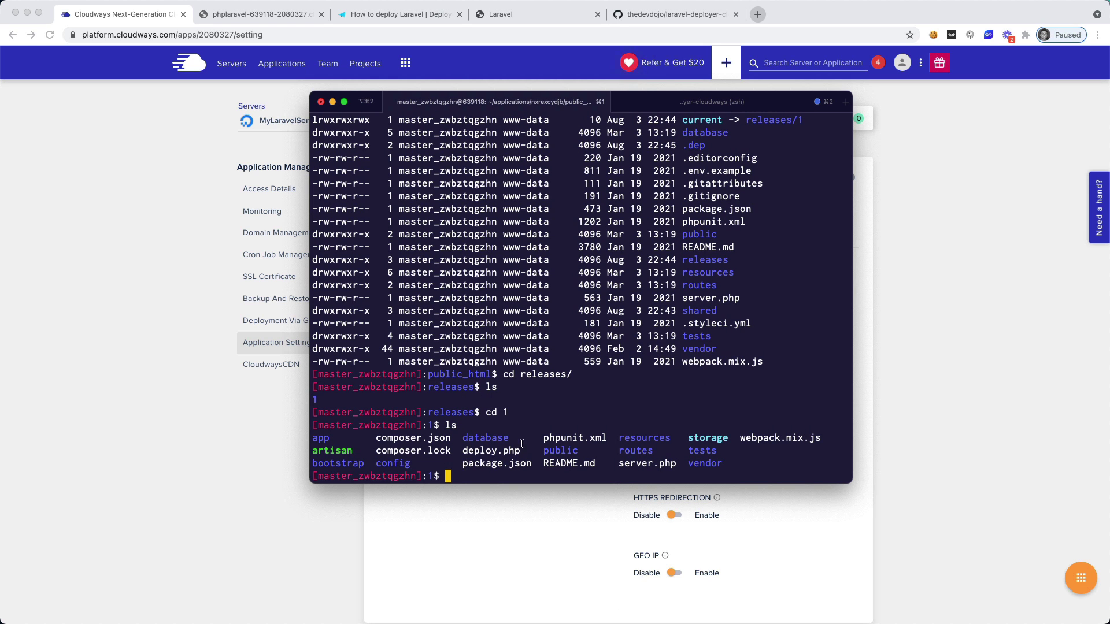
double_click(556, 452)
type("cd ..")
key("Return")
type("ls")
key("Return")
type("cd ..")
key("Return")
type("ls")
key("Return")
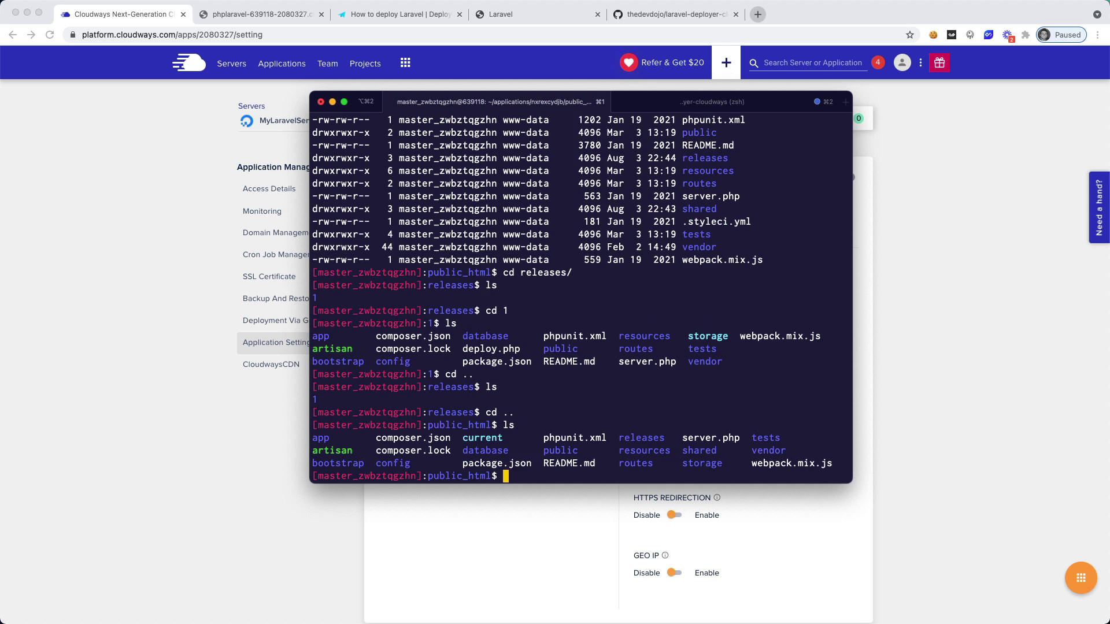
Step: List the nxrexcydjb application folder above public_html, and go back into public_html and list its contents
type("cd ..")
key("Return")
type("ls")
key("Return")
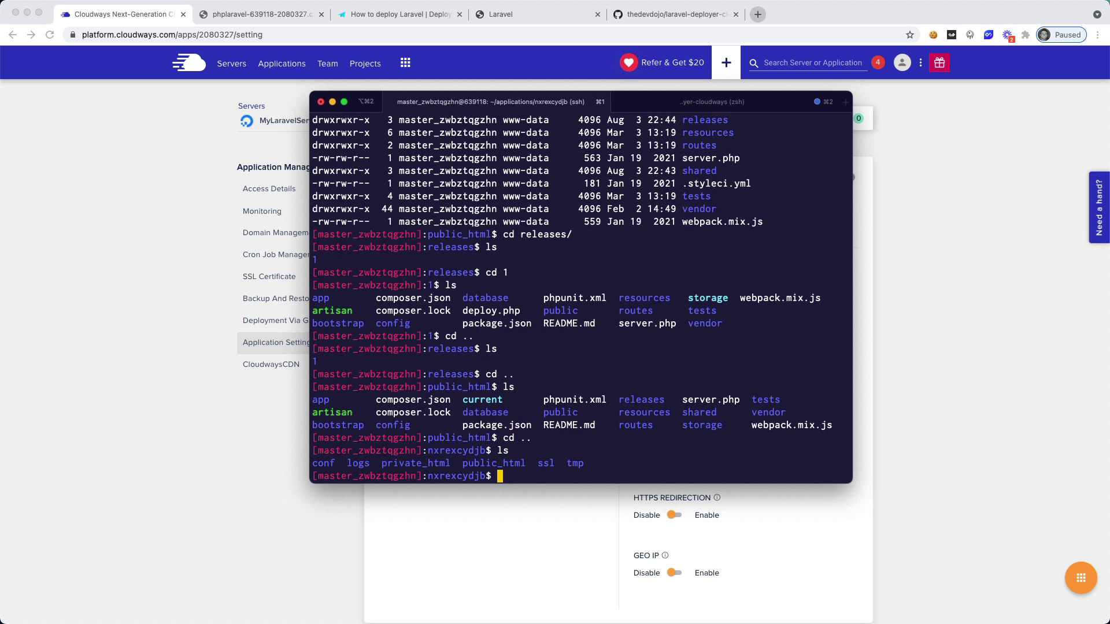
type("cd public_html/")
key("Return")
type("ls")
key("Return")
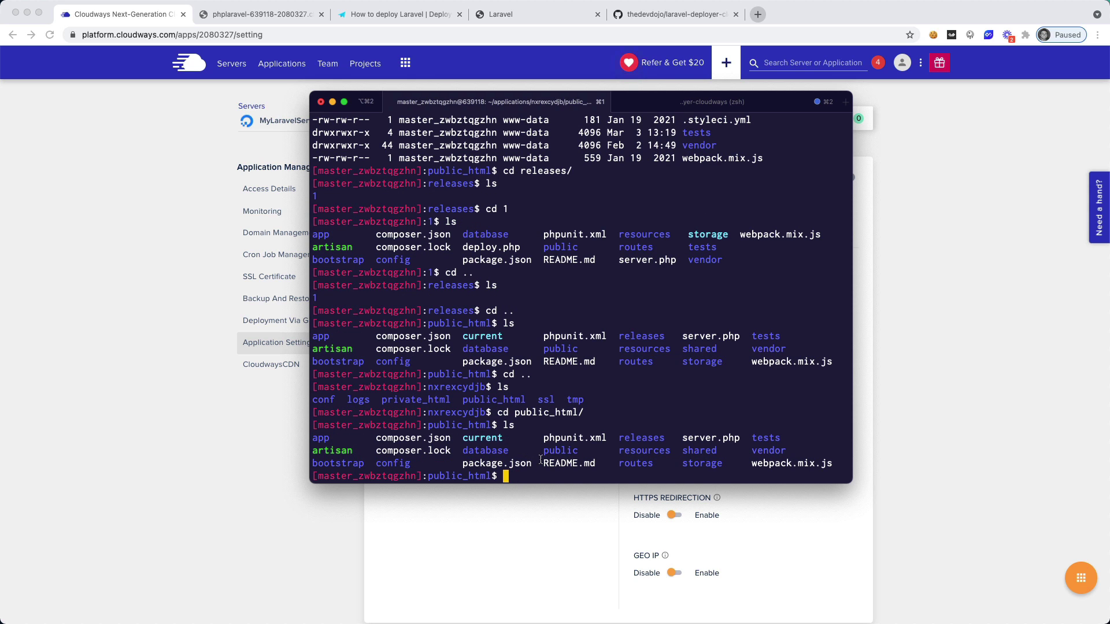
Step: Enter the current directory, list its files and move into its public folder
type("cd current")
key("Return")
type("ls")
key("Return")
type("cd ")
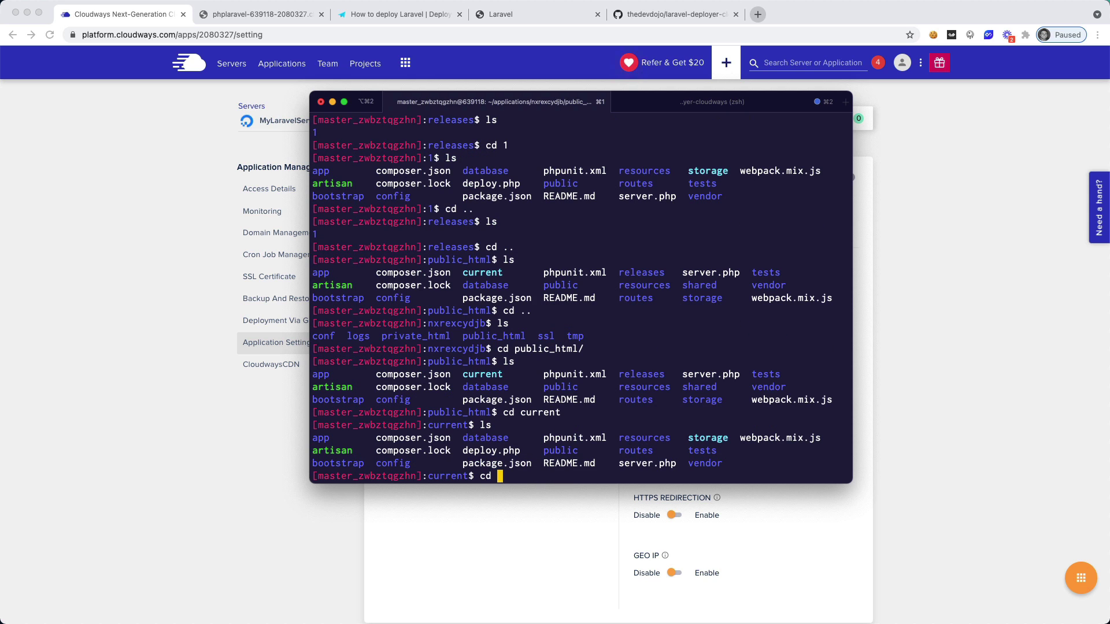
type("public")
key("Return")
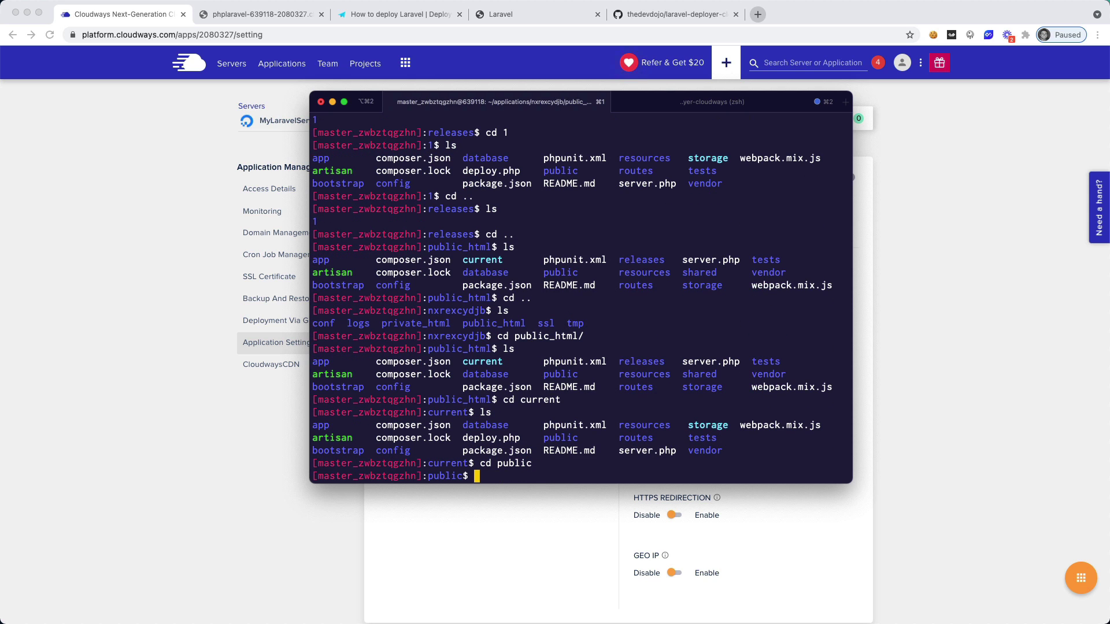
Step: Switch to Chrome, set MyLaravelApp's webroot to public_html/current/public and save it, and reload the live site
left_click(329, 524)
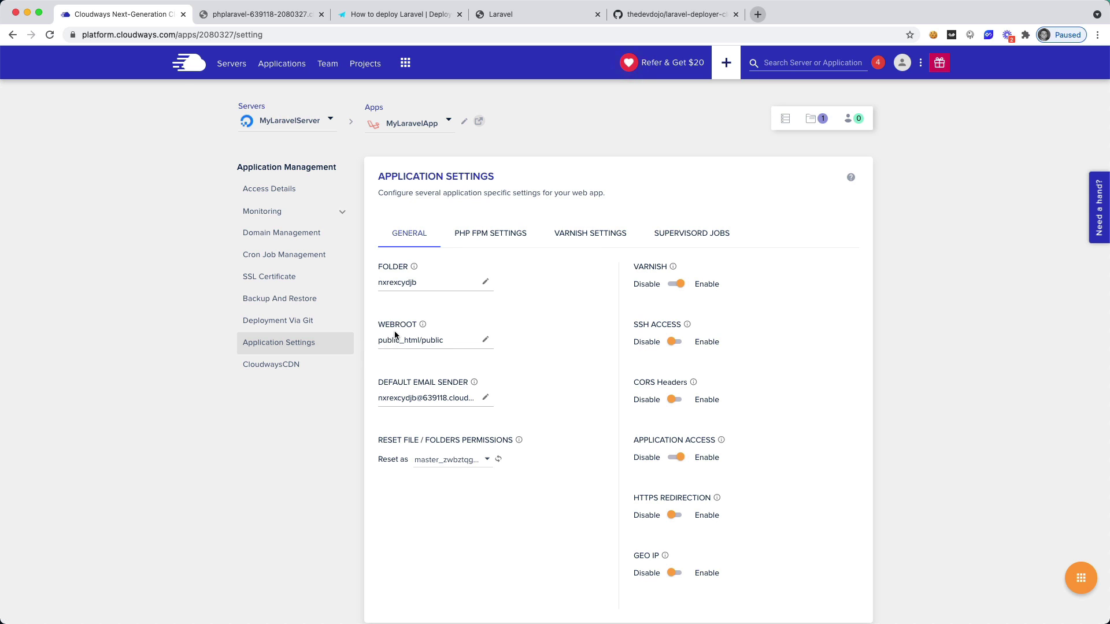
left_click(486, 340)
double_click(422, 355)
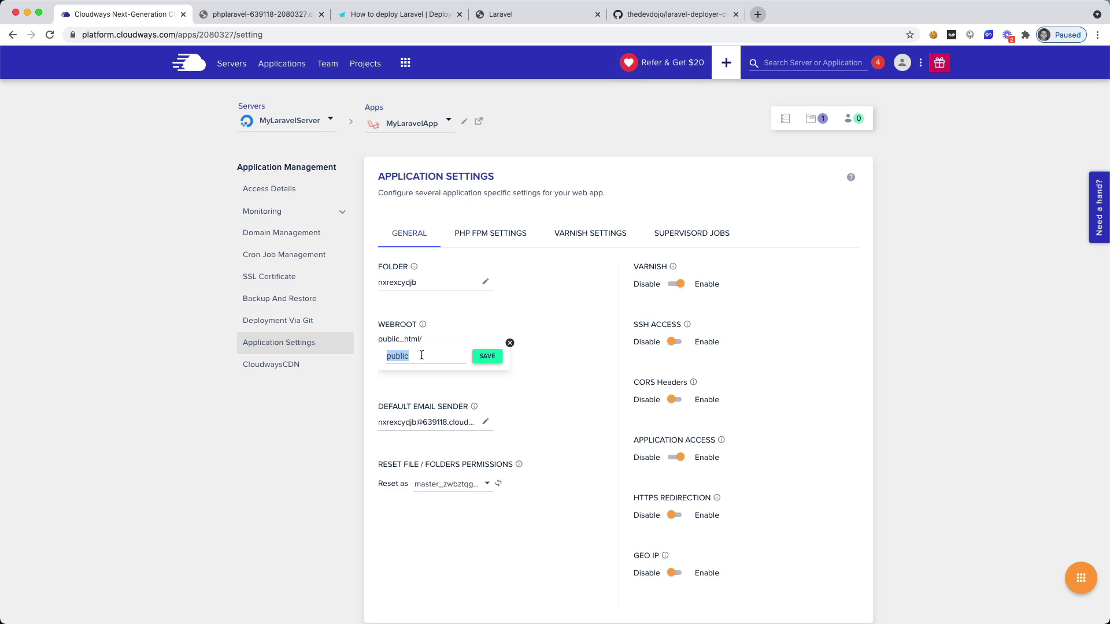
type("current/public")
left_click(486, 358)
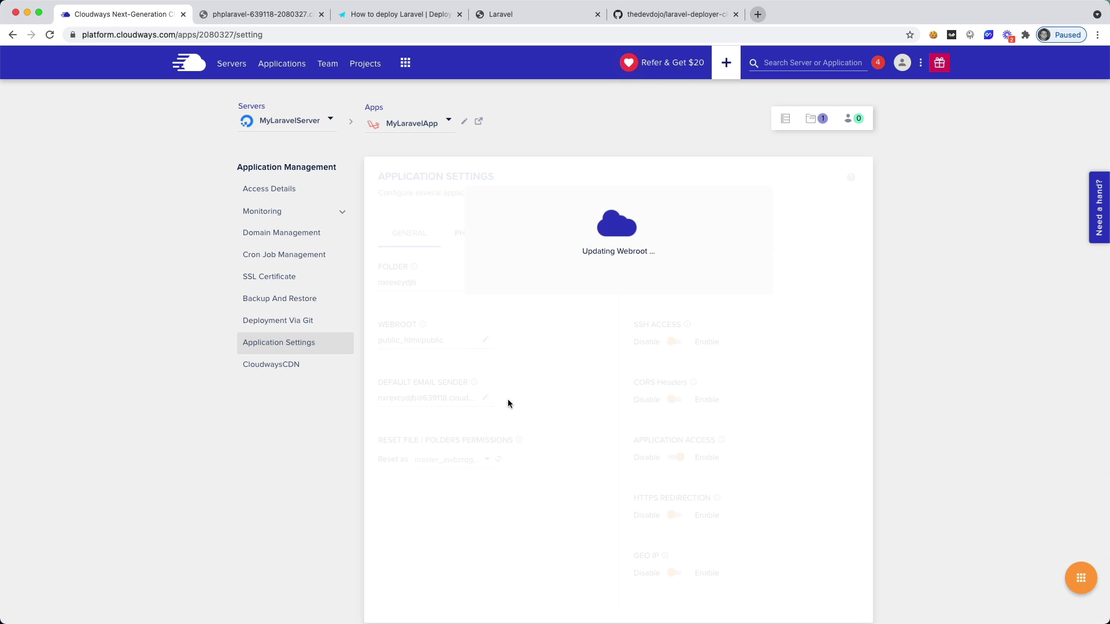
left_click(264, 11)
key("super+r")
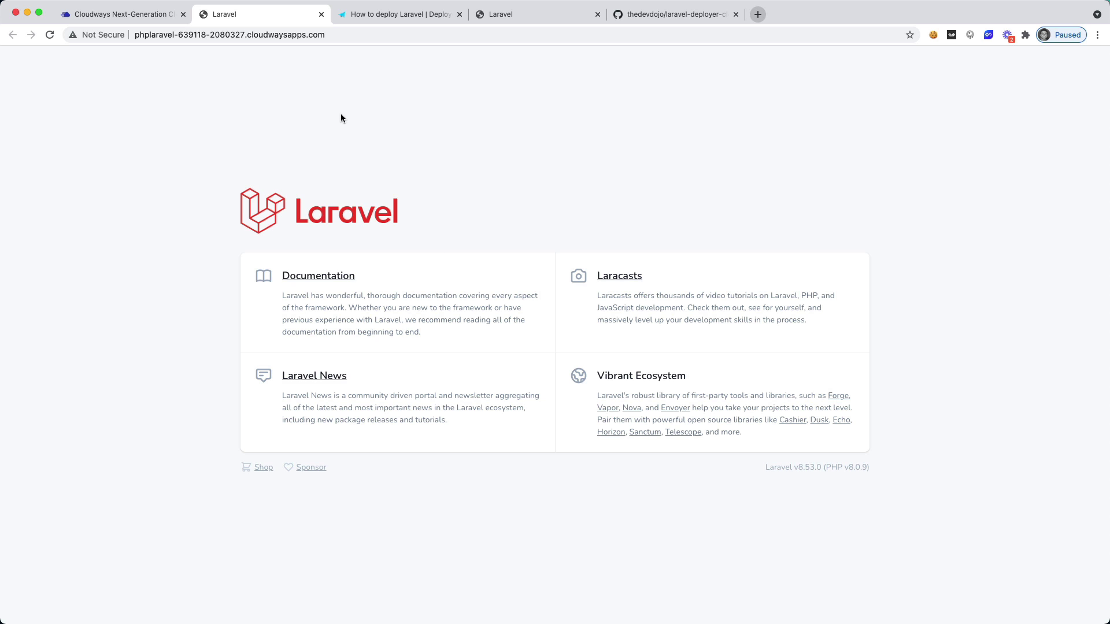
Step: Switch to VS Code and open routes/web.php in the laravel-deployer-cloudways project
key("super+Tab")
key("super+Tab")
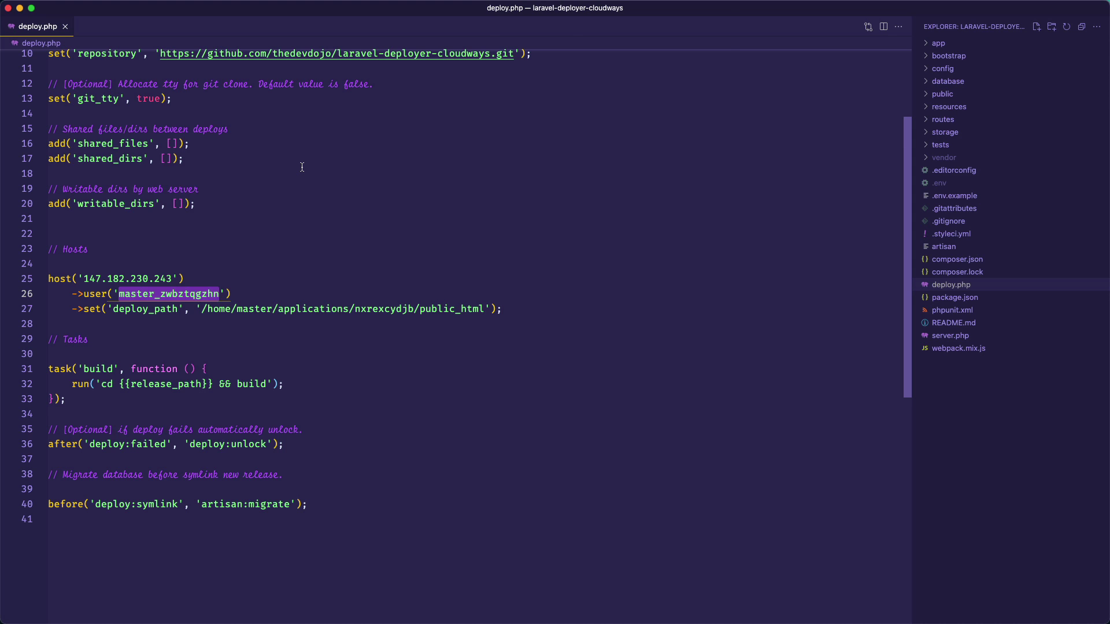
key("super+p")
type("routes/web")
key("Return")
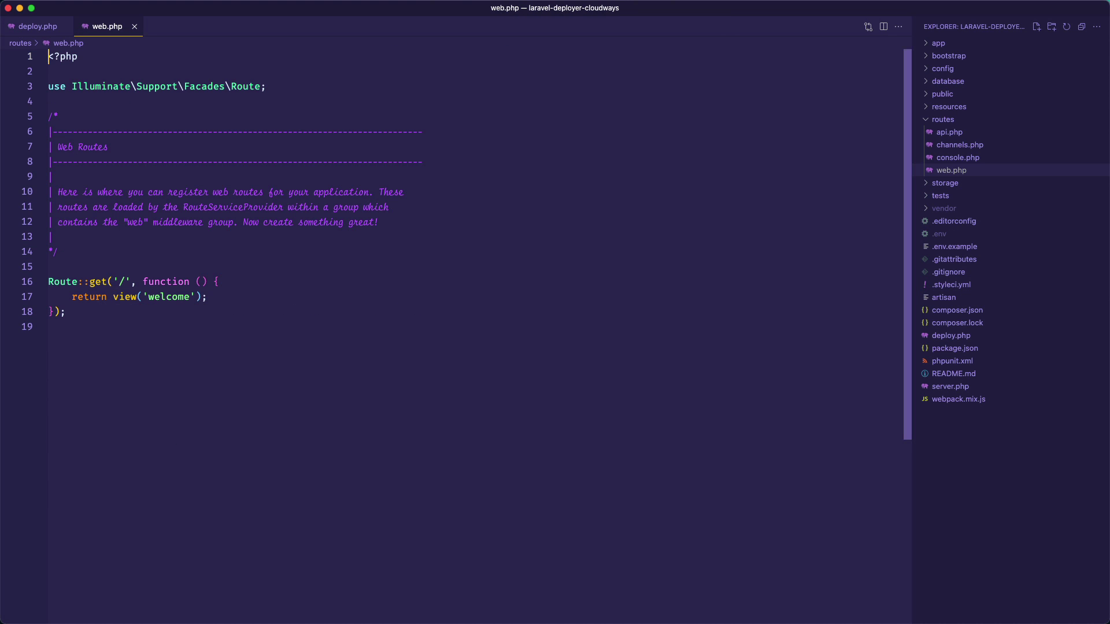
Step: Replace the root route's return statement with echo 'Hello from deployer and cloudways!'; and save web.php
left_click(215, 298)
left_click(73, 299, "shift")
type("echo 'He")
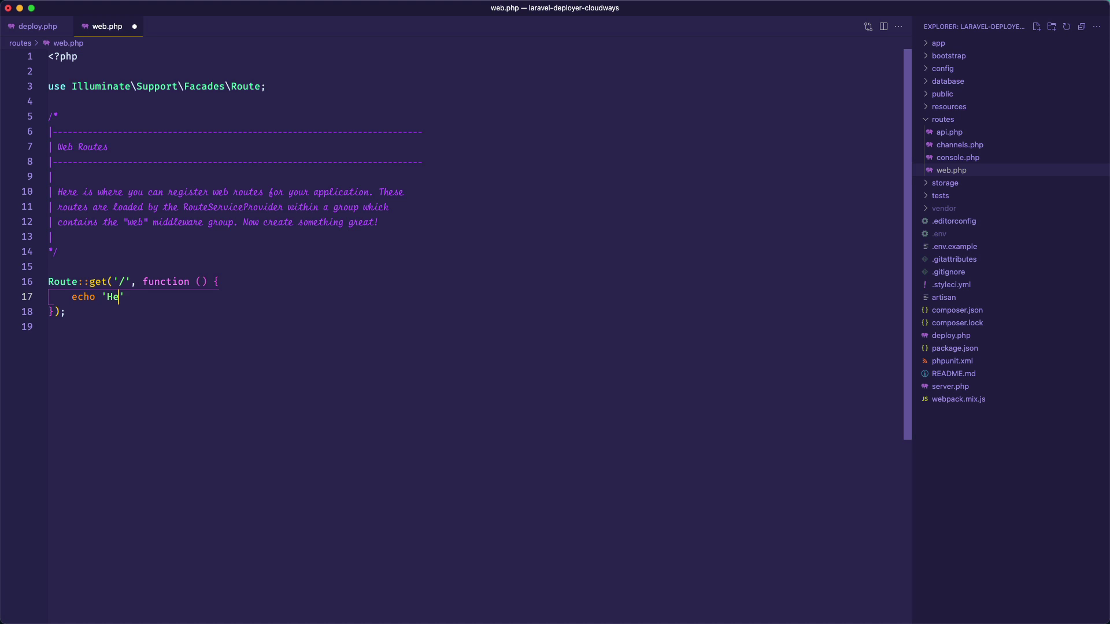
type("llo from deployer and cloudwa")
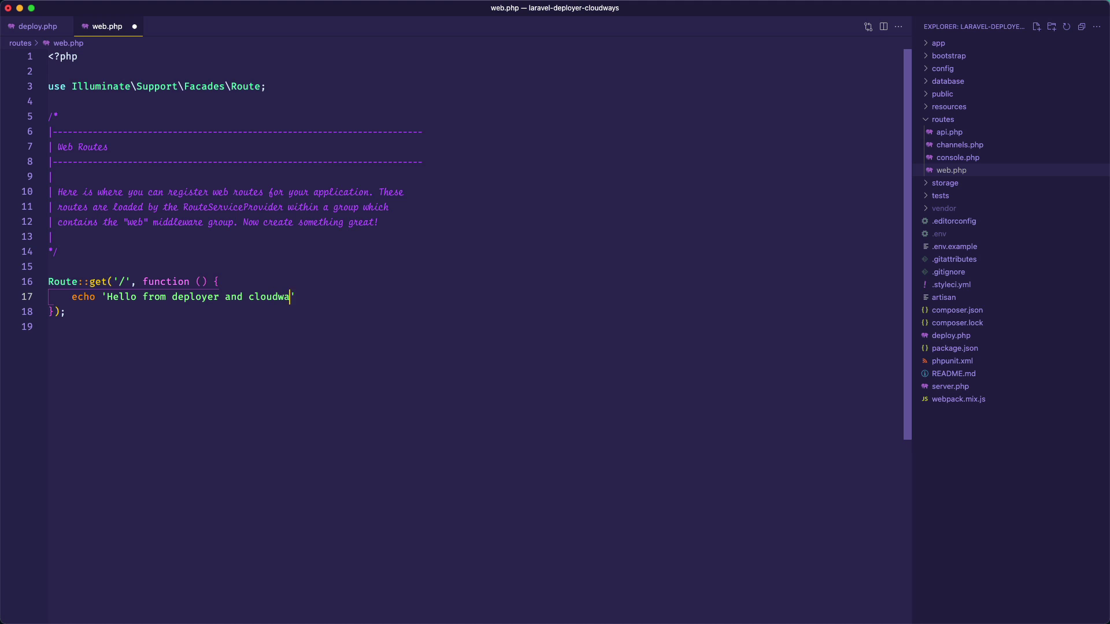
type("ys!';")
Step: Switch to iTerm and check the git status of the local laravel-deployer-cloudways project
key("super+Tab")
key("super+Tab")
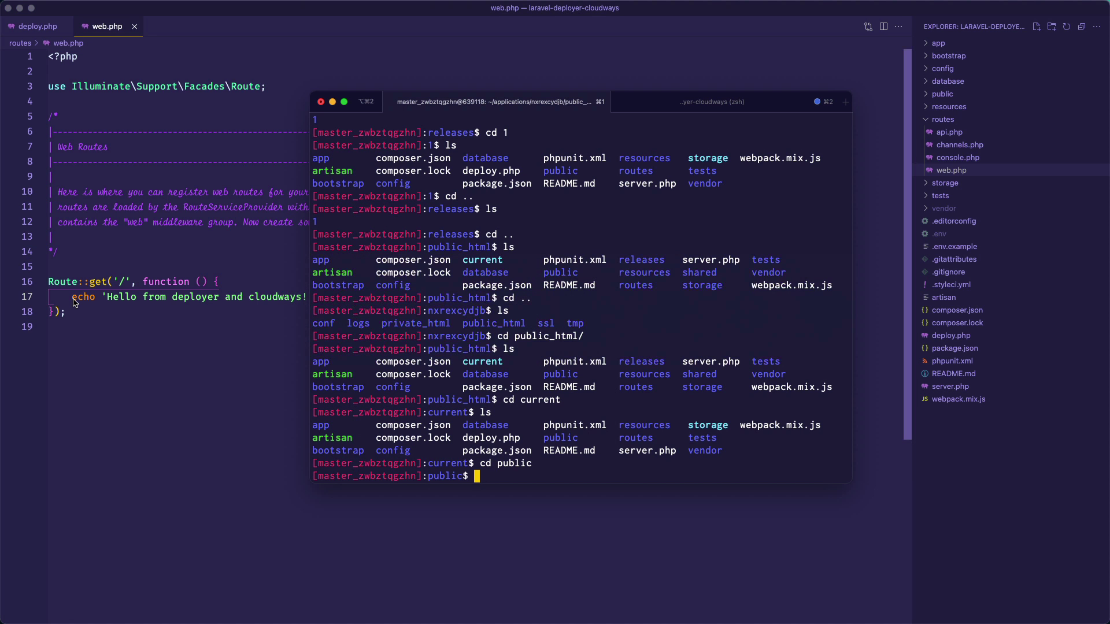
left_click(665, 103)
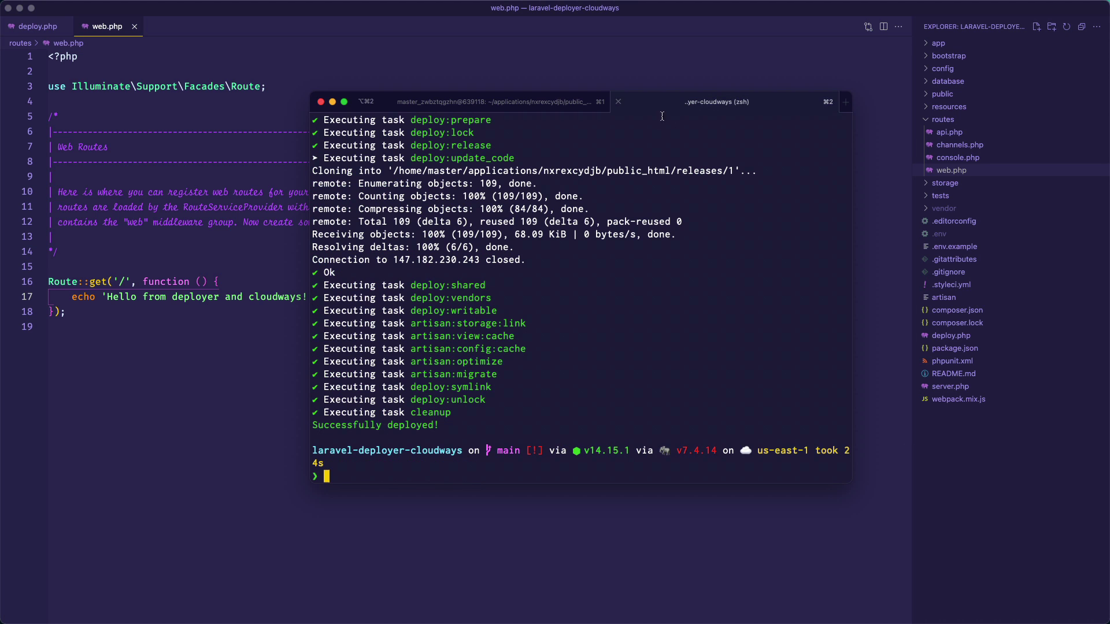
type("git status")
key("Return")
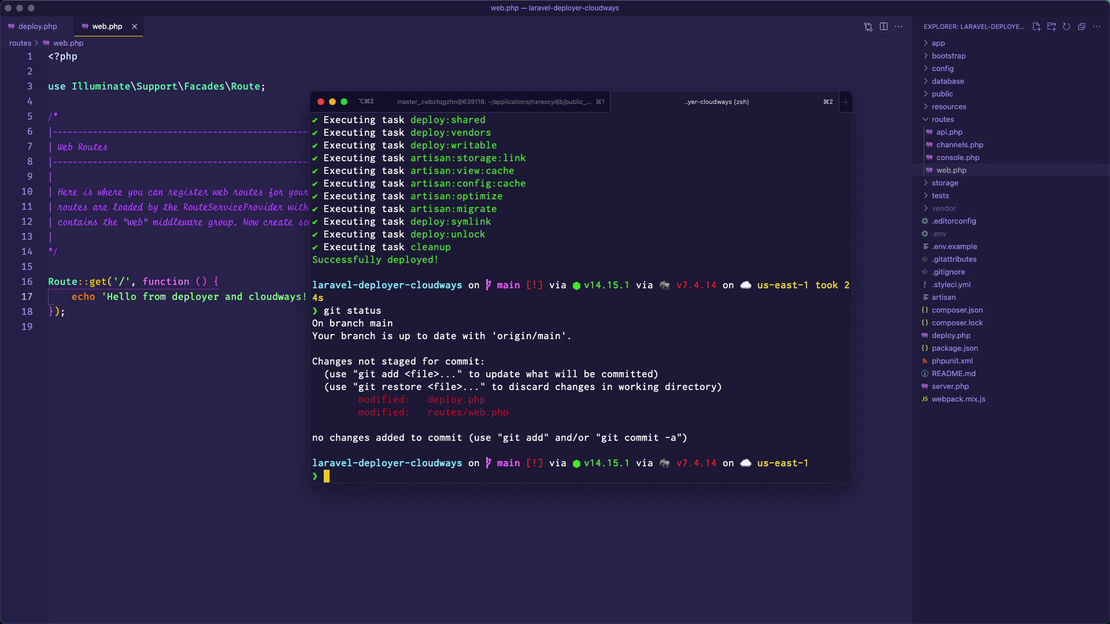
Step: Stage all changes with git add --all and commit them with the message "deploying first changes"
type("git add --all")
key("Return")
type("commit -m ")
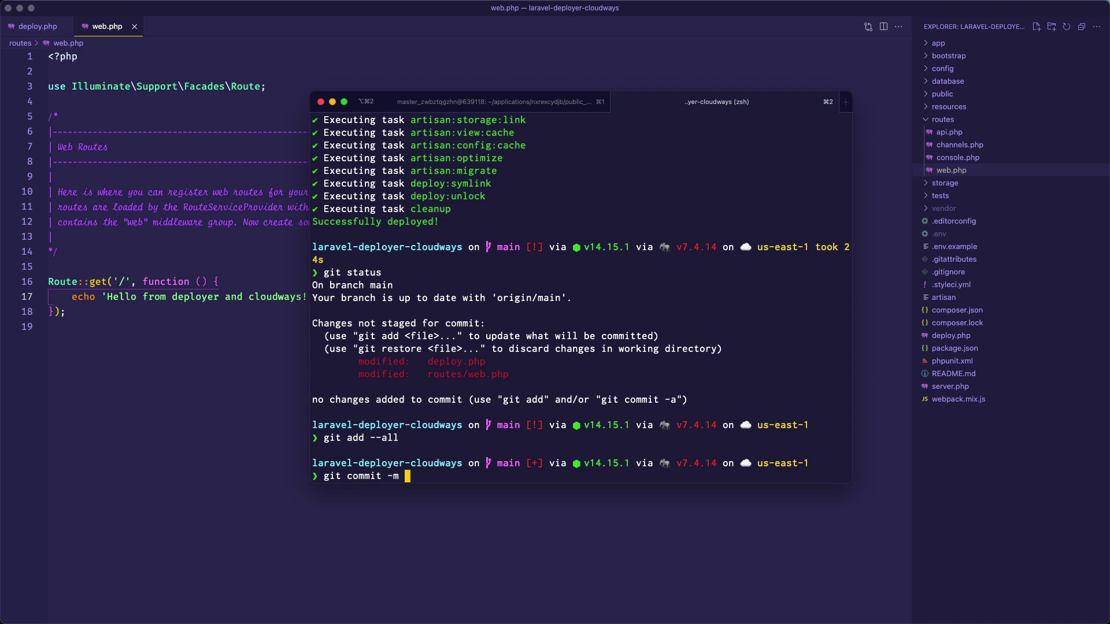
type("\"deploy")
key("BackSpace")
type("ying")
key("BackSpace")
key("BackSpace")
key("BackSpace")
key("BackSpace")
type("ing first changes\"")
key("Return")
Step: Push the commit to origin main and run dep deploy to release it to the server
type("git push ")
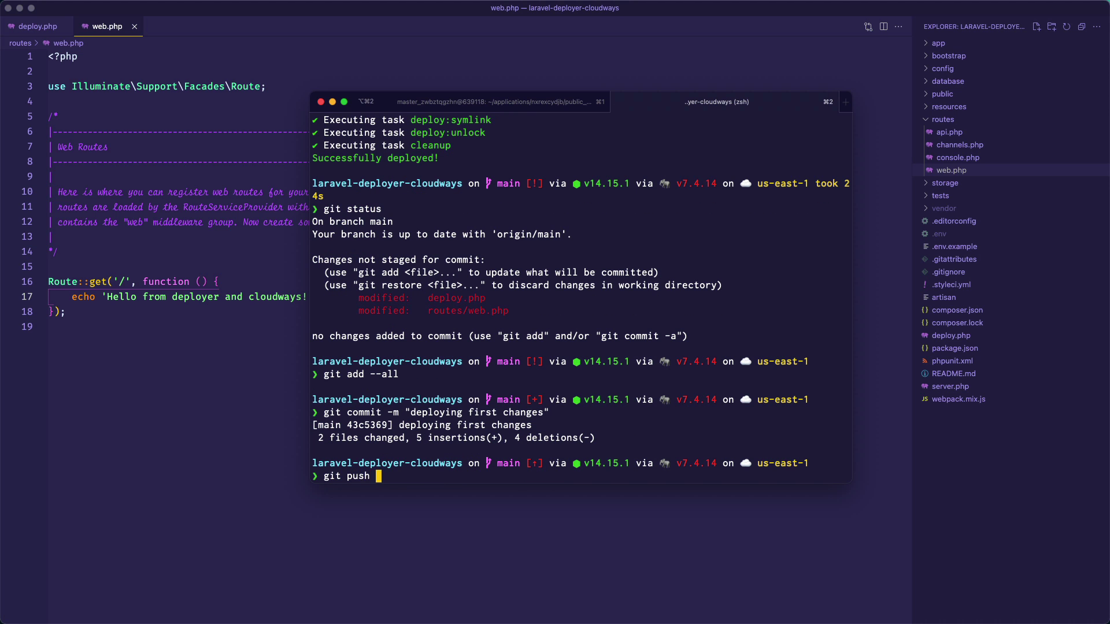
type("origin main")
key("Return")
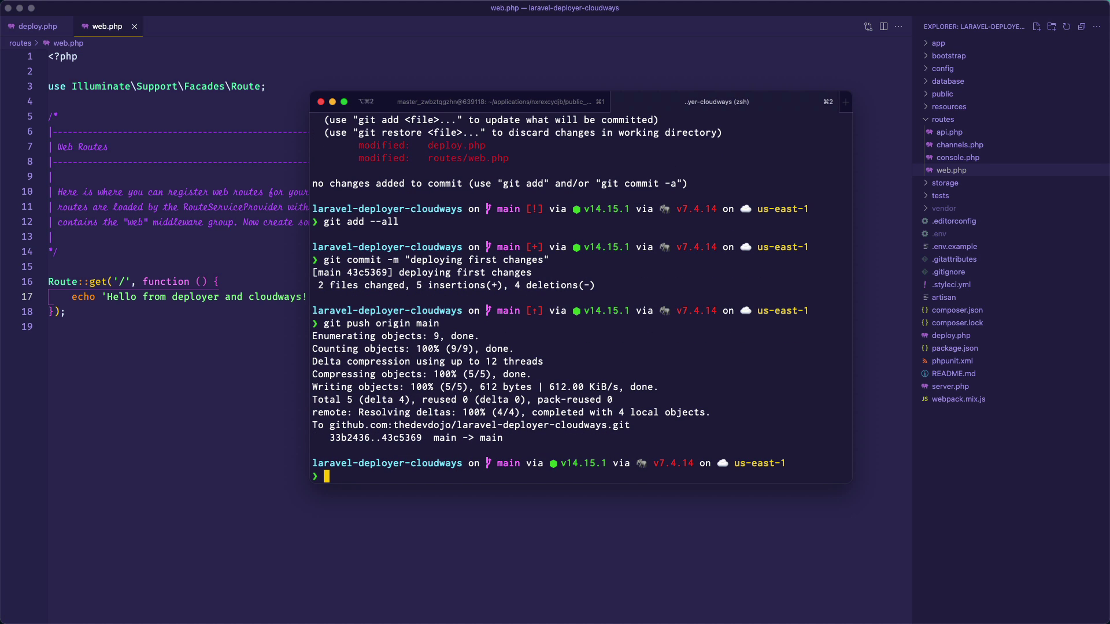
type("dep deploy")
key("Return")
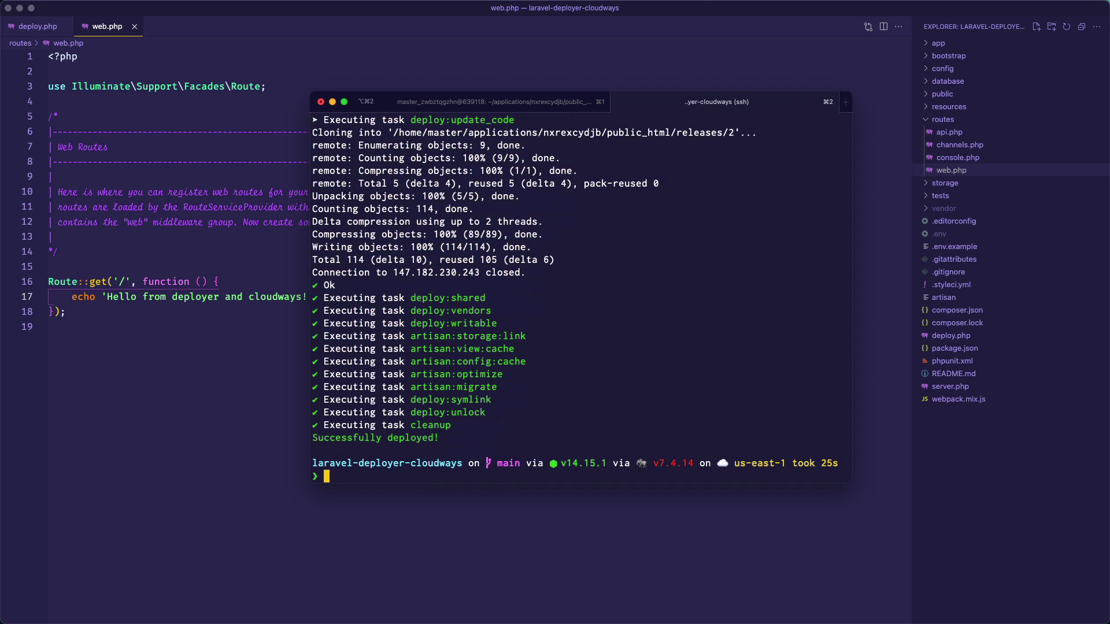
Step: In the server's SSH session, list the public folder, go up to public_html, and run ls -la to examine the current symlink's target
left_click(573, 101)
type("ls")
key("Return")
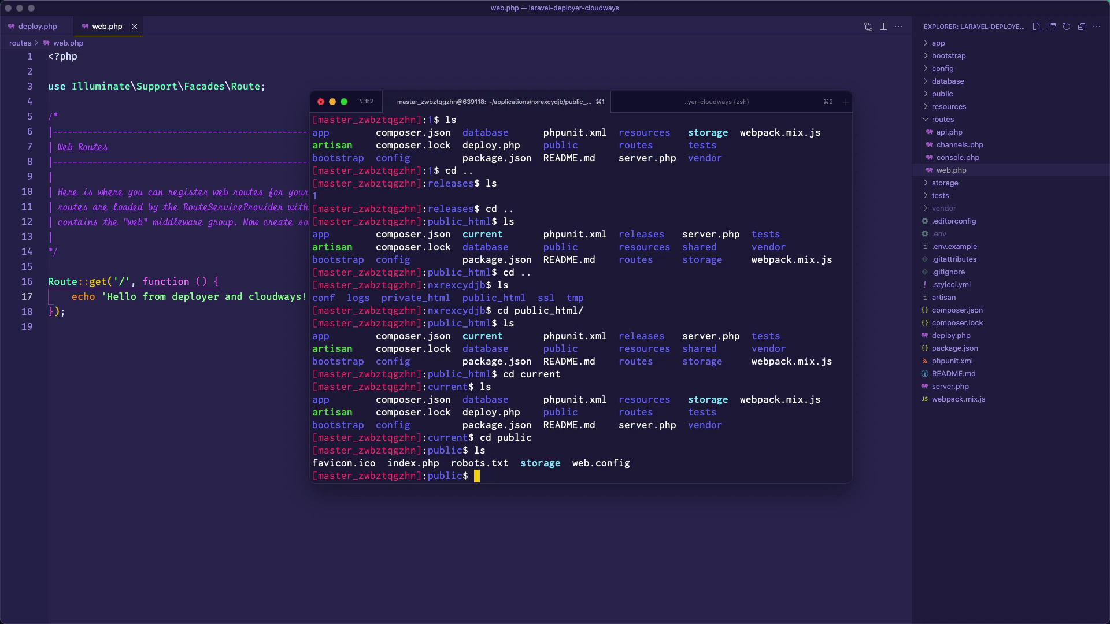
type("cd ..")
key("Return")
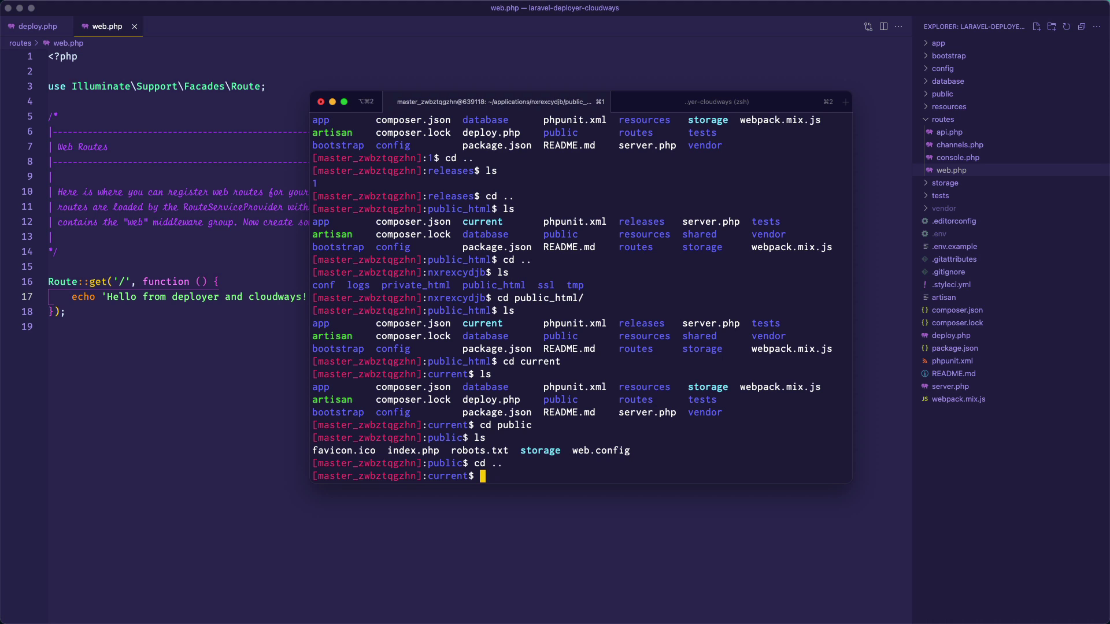
type("cd ..")
key("Return")
type("ls -la")
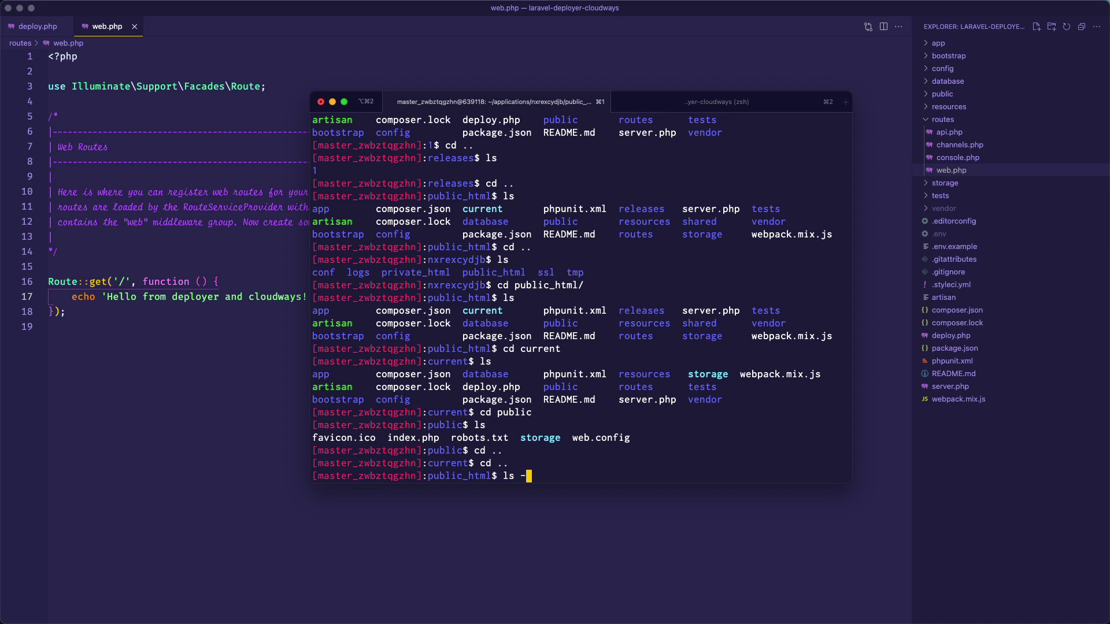
key("Return")
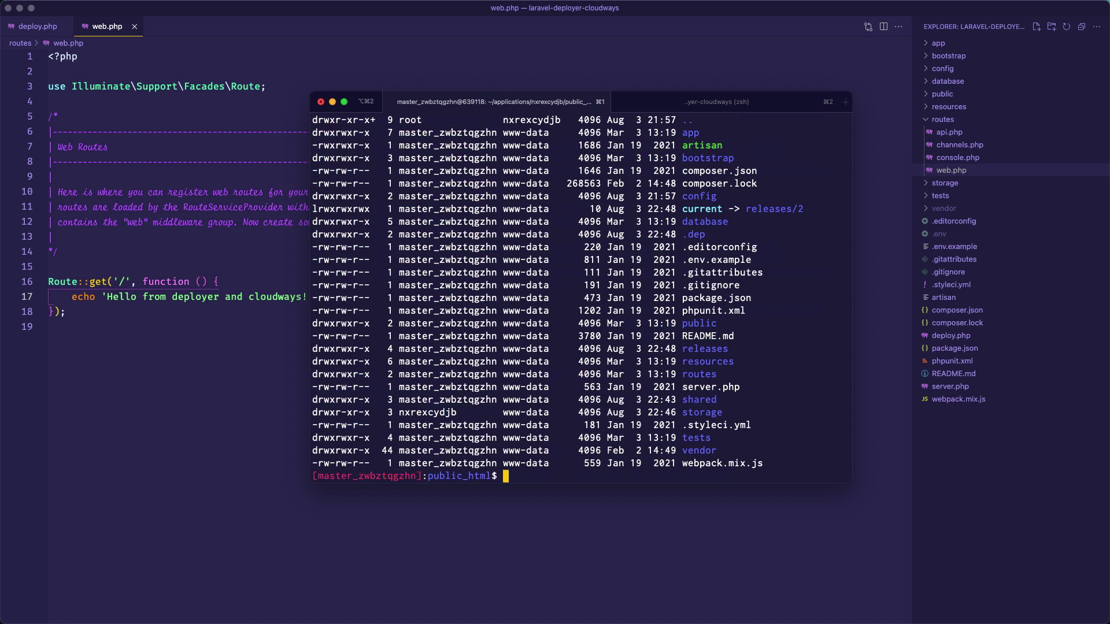
double_click(692, 209)
left_click_drag(746, 210, 805, 210)
left_click(785, 207)
Step: Switch to Chrome, reload the live Laravel site to check the deployment, and return to the Cloudways application settings
key("super+Tab")
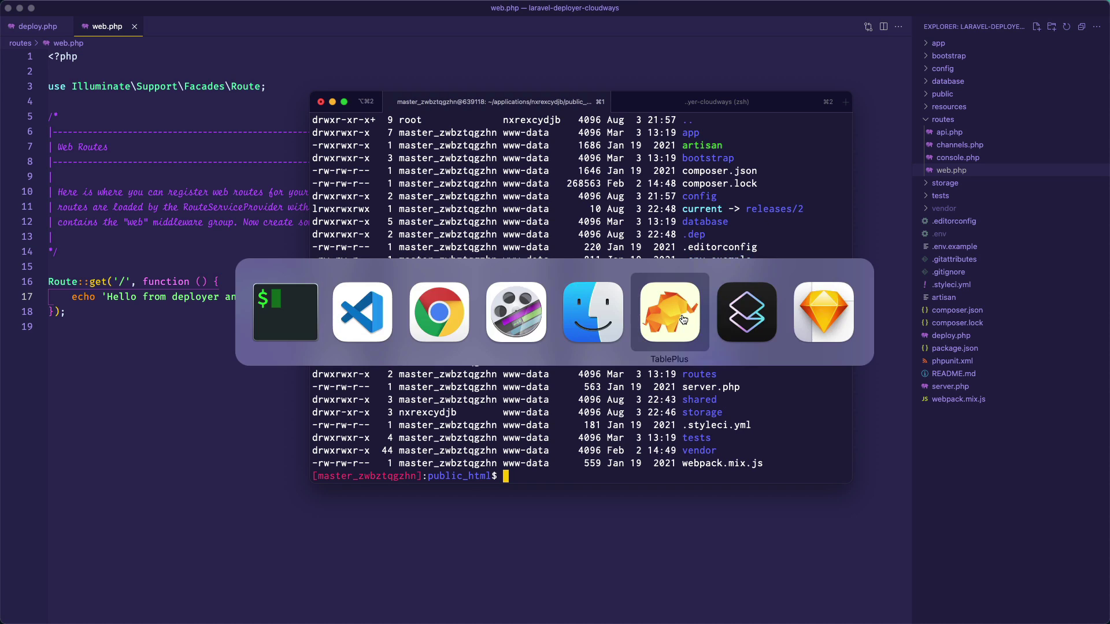
key("super+r")
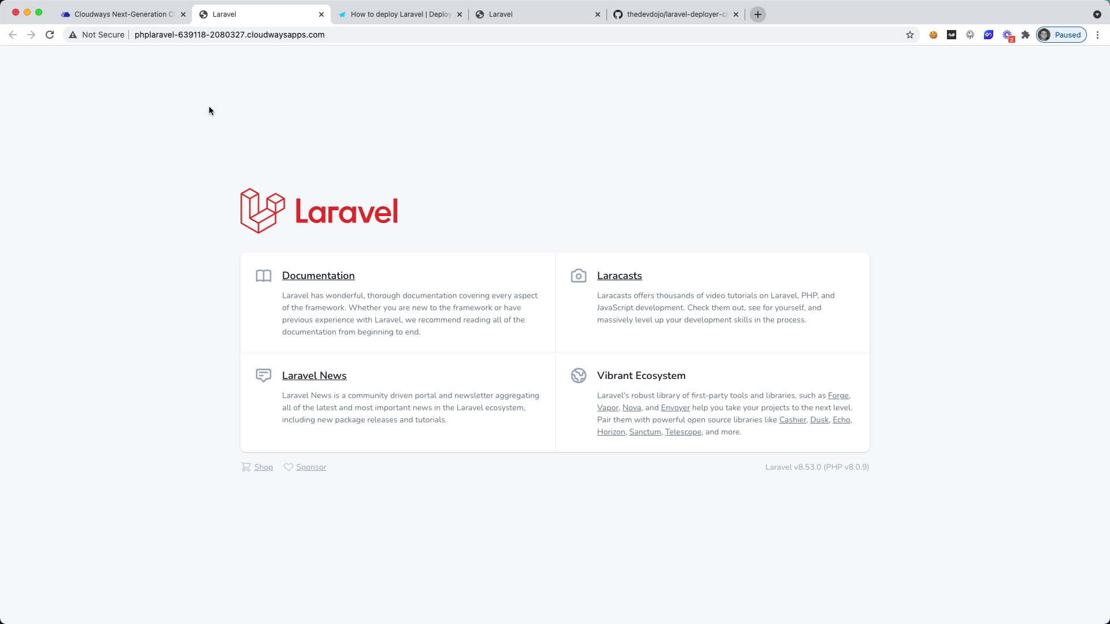
left_click(146, 17)
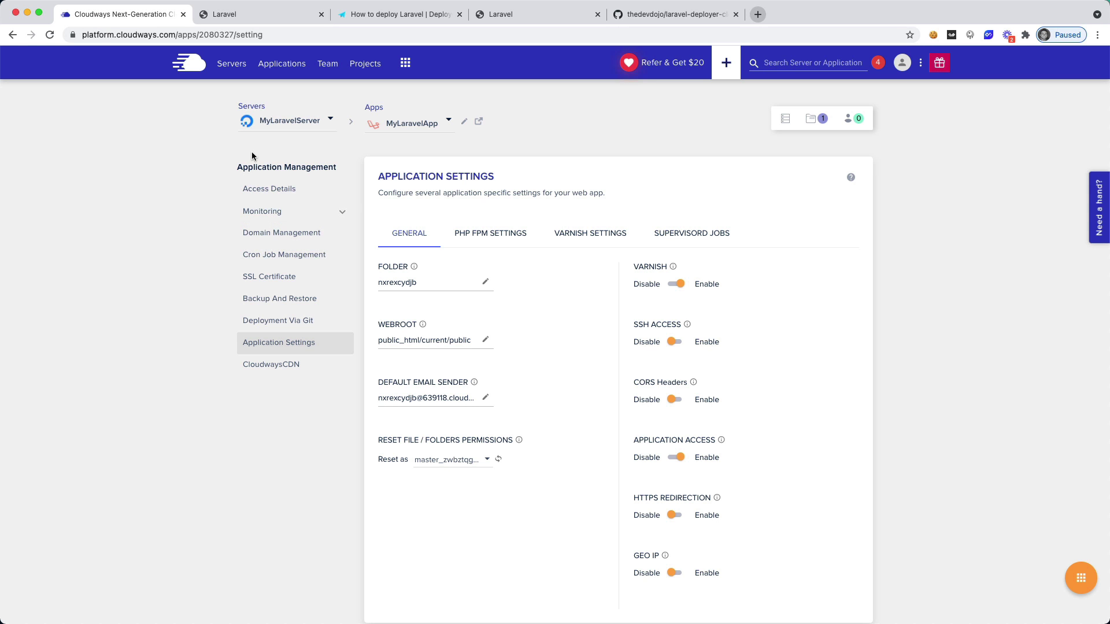
Step: Open MyLaravelServer from the server list, look through its installed packages, and restart its PHP FPM service
left_click(233, 69)
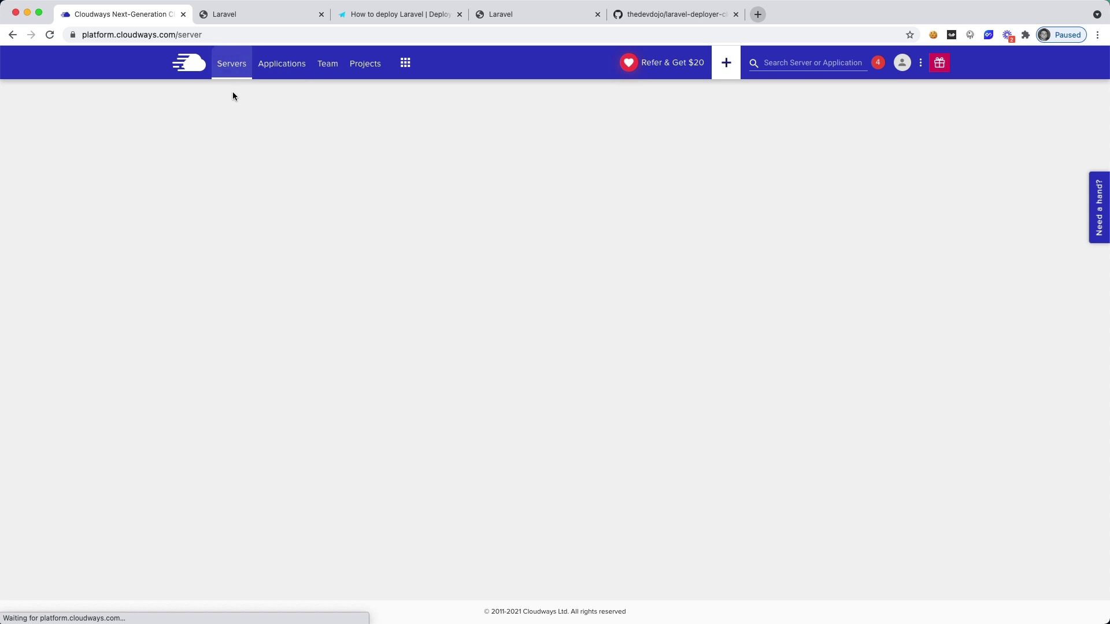
left_click(321, 192)
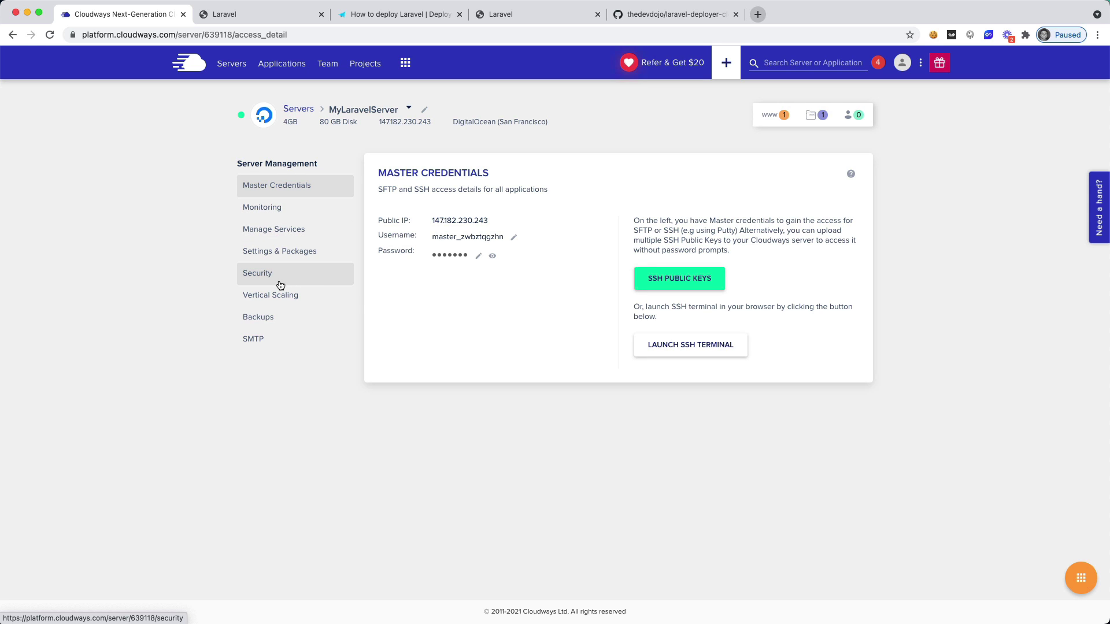
left_click(280, 250)
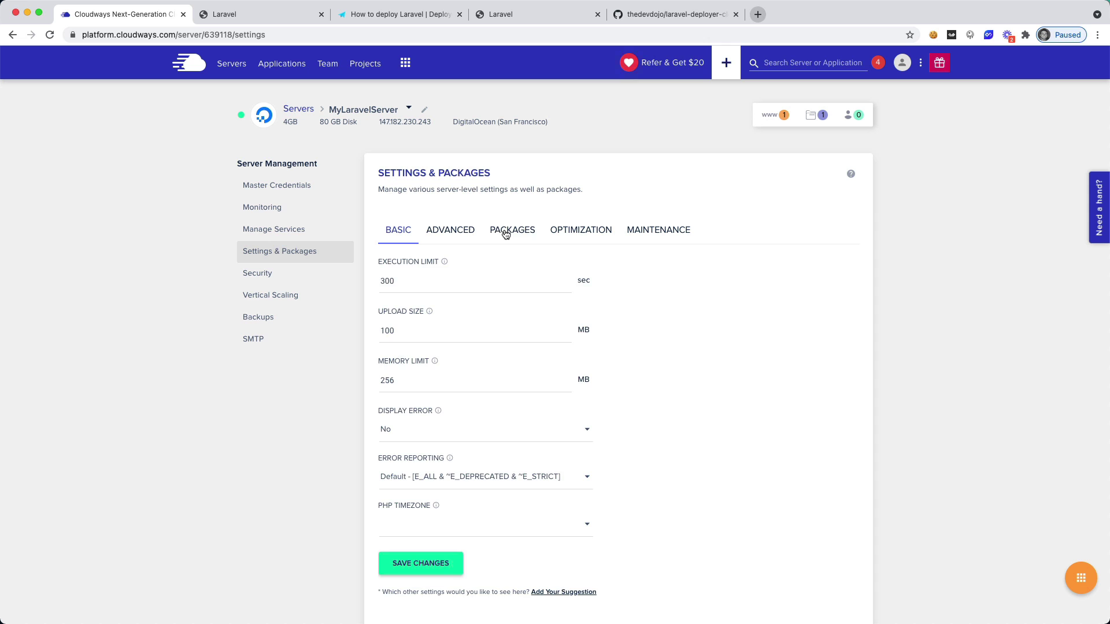
left_click(506, 233)
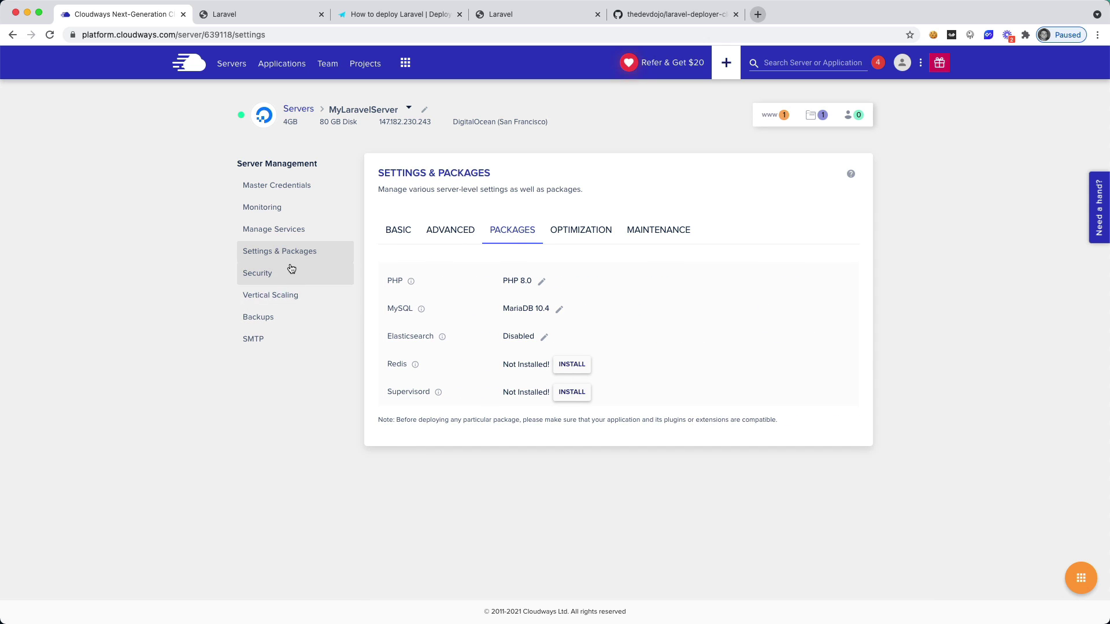
left_click(287, 233)
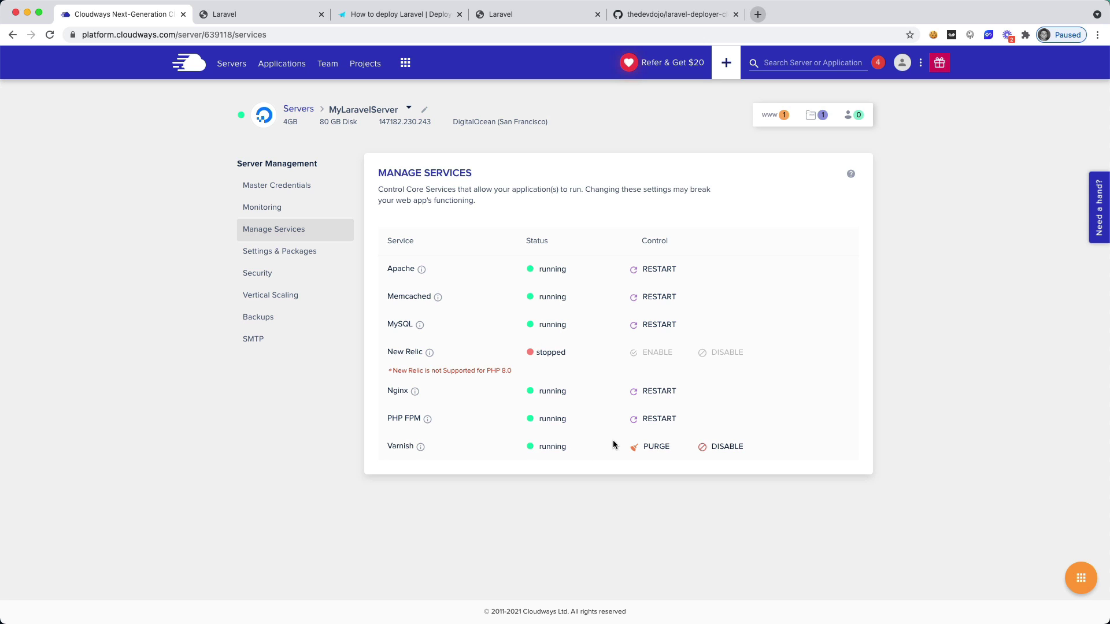
left_click(648, 424)
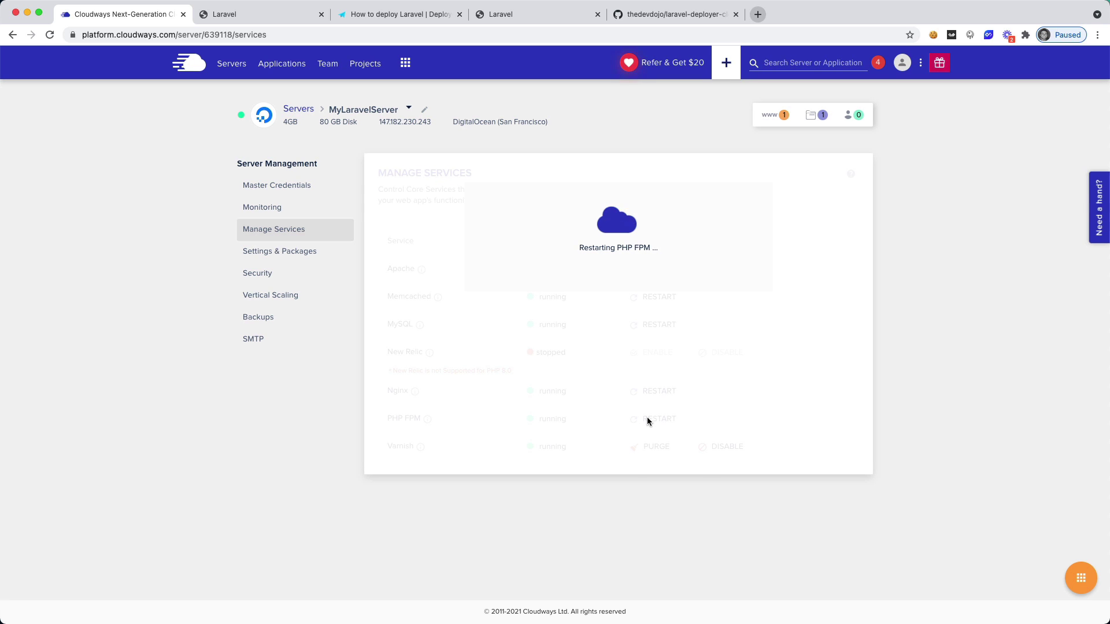
Step: Reload the live site and check the greeting text on its page
left_click(257, 15)
key("super+r")
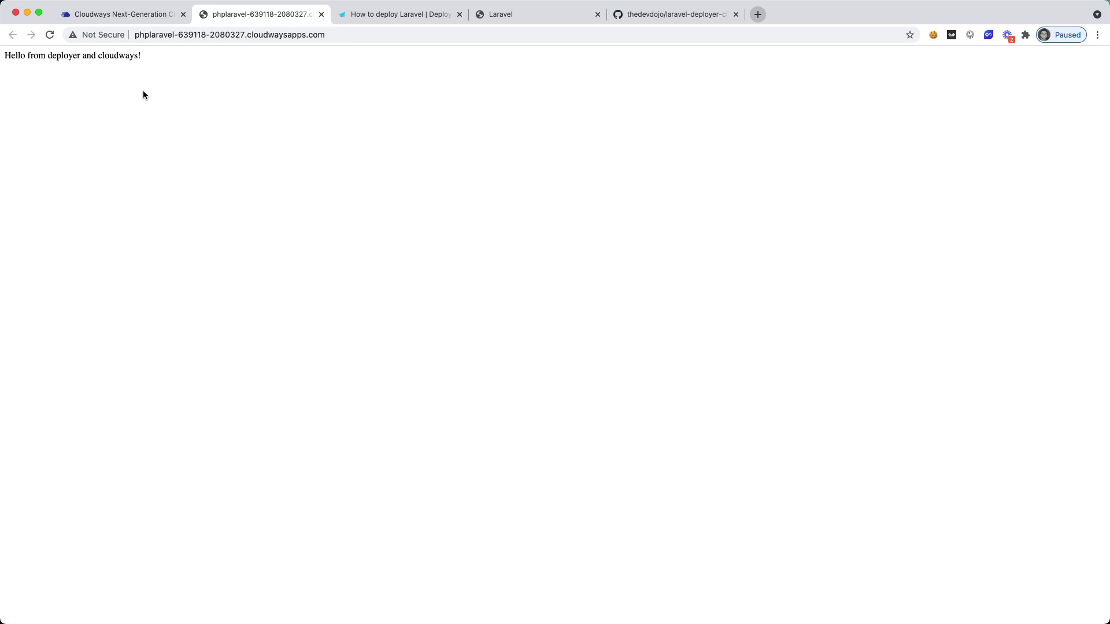
left_click_drag(65, 55, 113, 55)
left_click(152, 65)
Step: Return to Deployer's Laravel deployment guide and open the Deployer home page
key("ctrl+Tab")
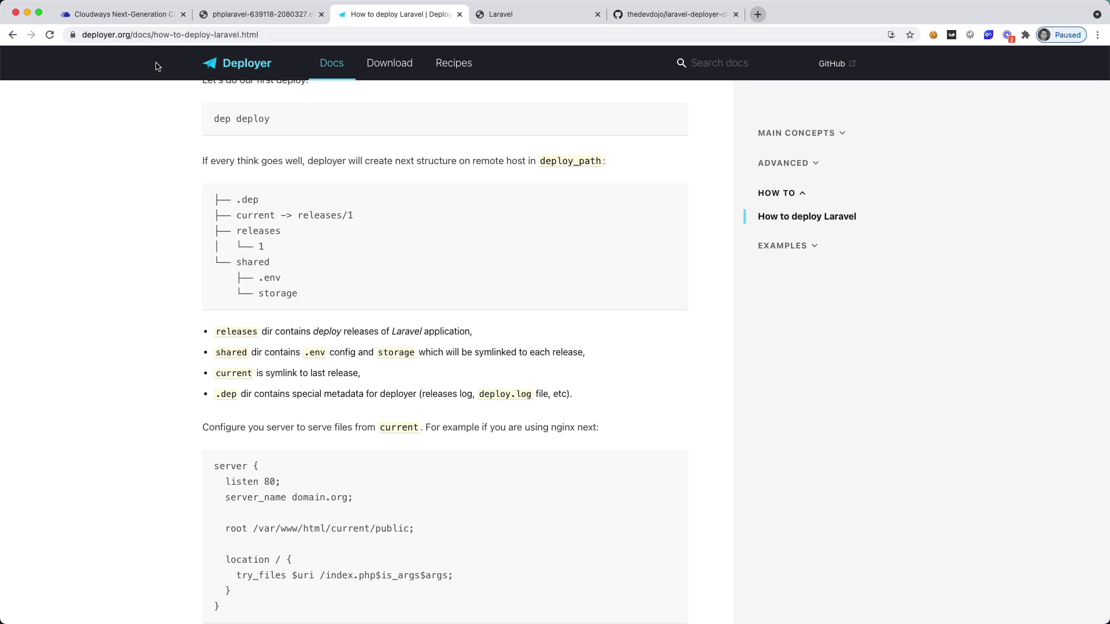
scroll(248, 75, "up", 15)
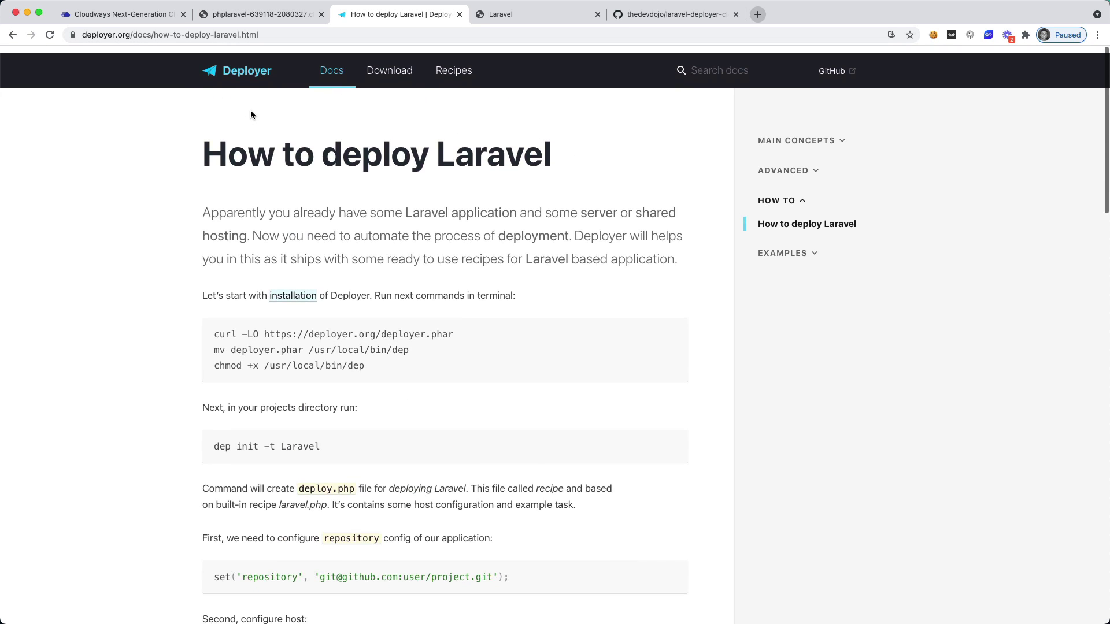
left_click(246, 63)
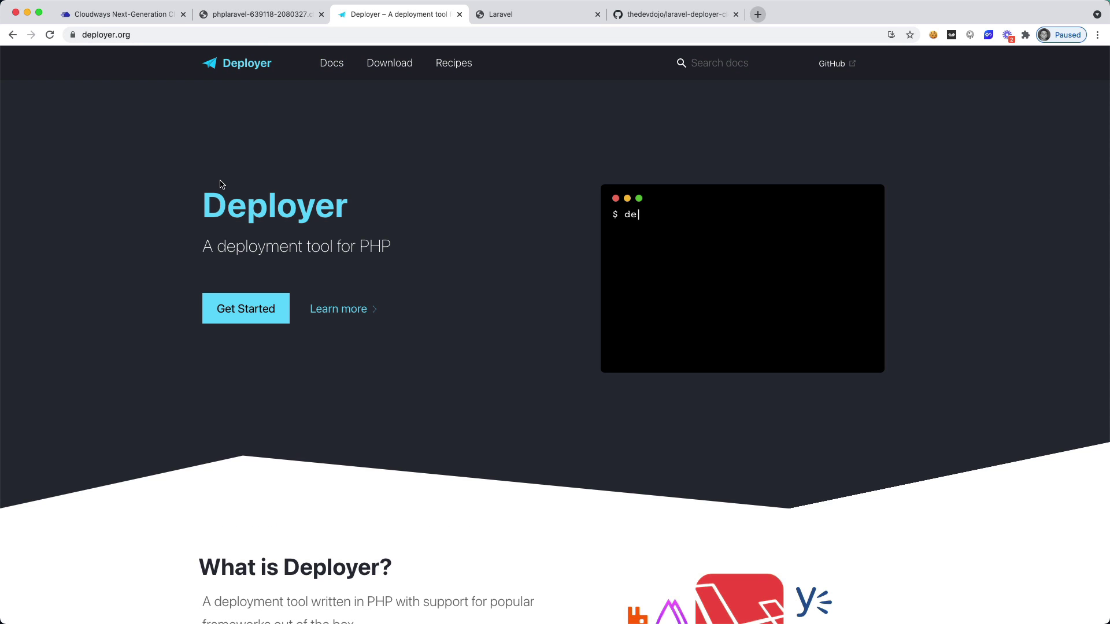